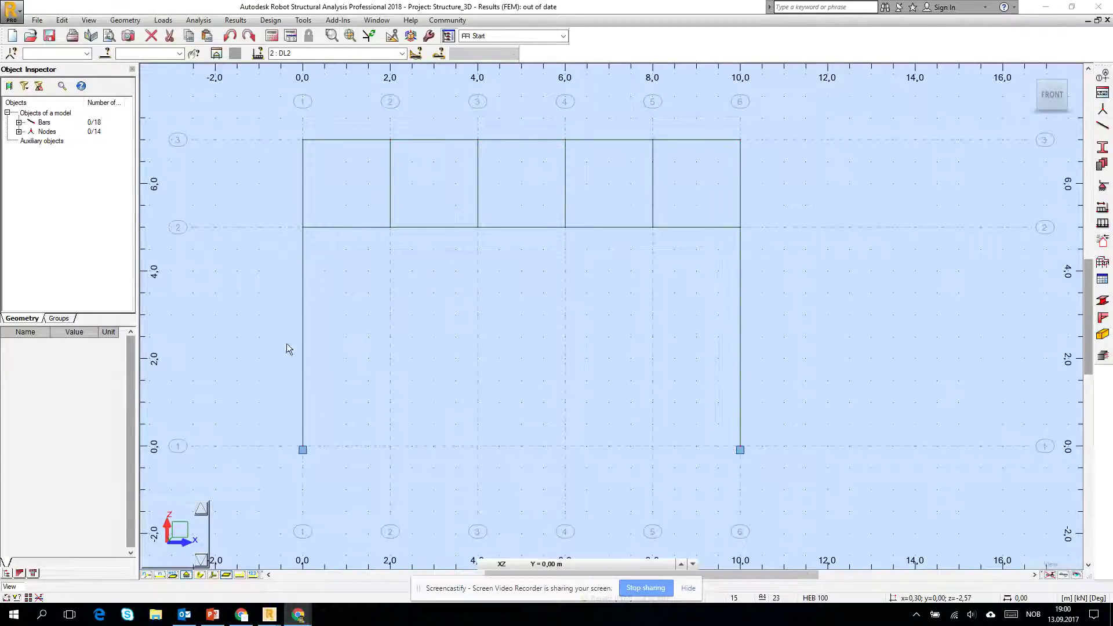
# Set the project's structure type to Frame 2D Design from Geometry > Structure Type.
pyautogui.click(125, 20)
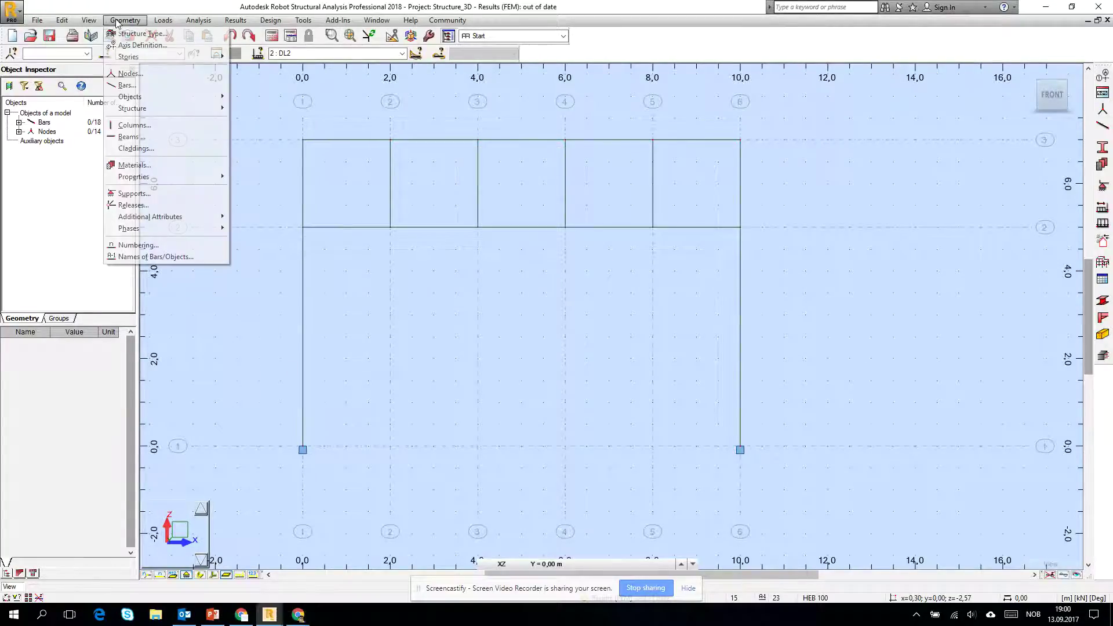
pyautogui.click(128, 33)
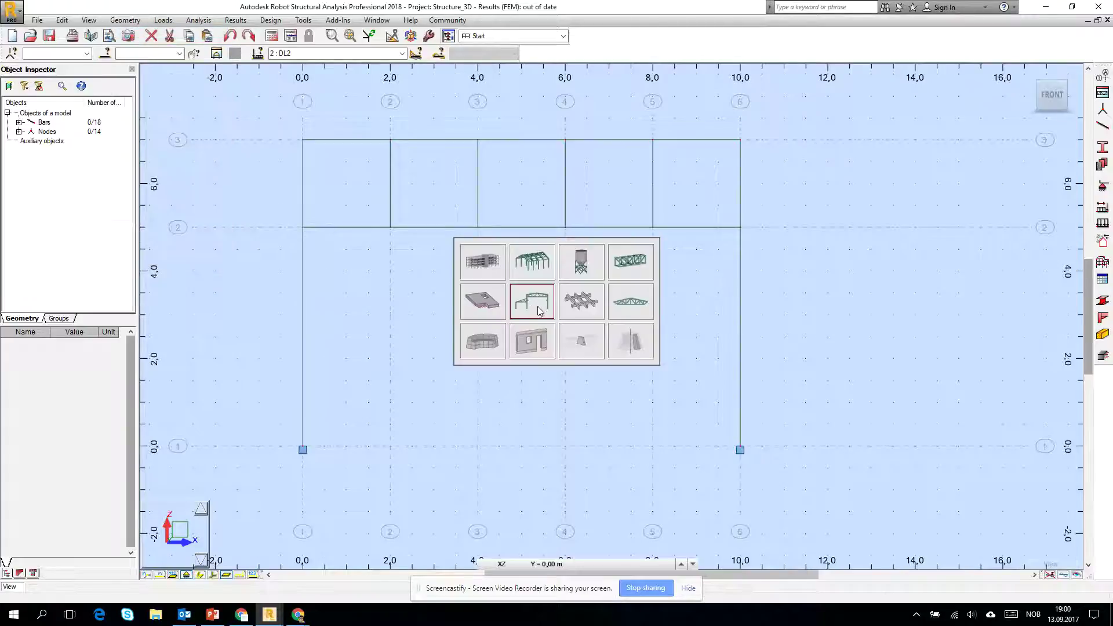
pyautogui.click(537, 306)
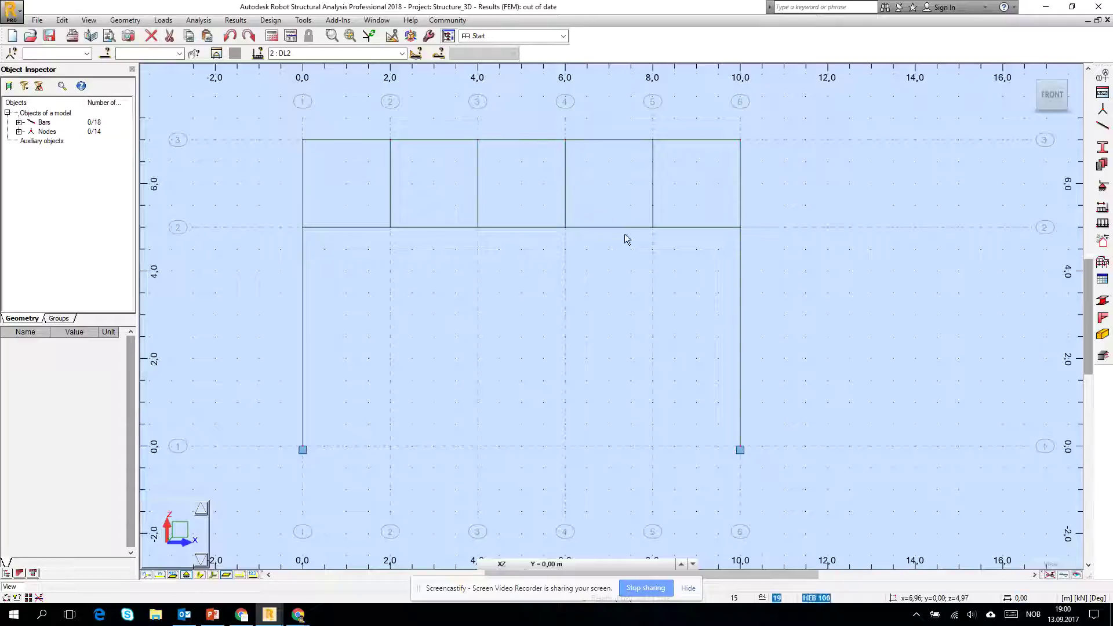
# Delete the three middle truss panels between x=2 and x=8, then select the left panel's bars.
pyautogui.moveTo(519, 166); pyautogui.dragTo(436, 132)
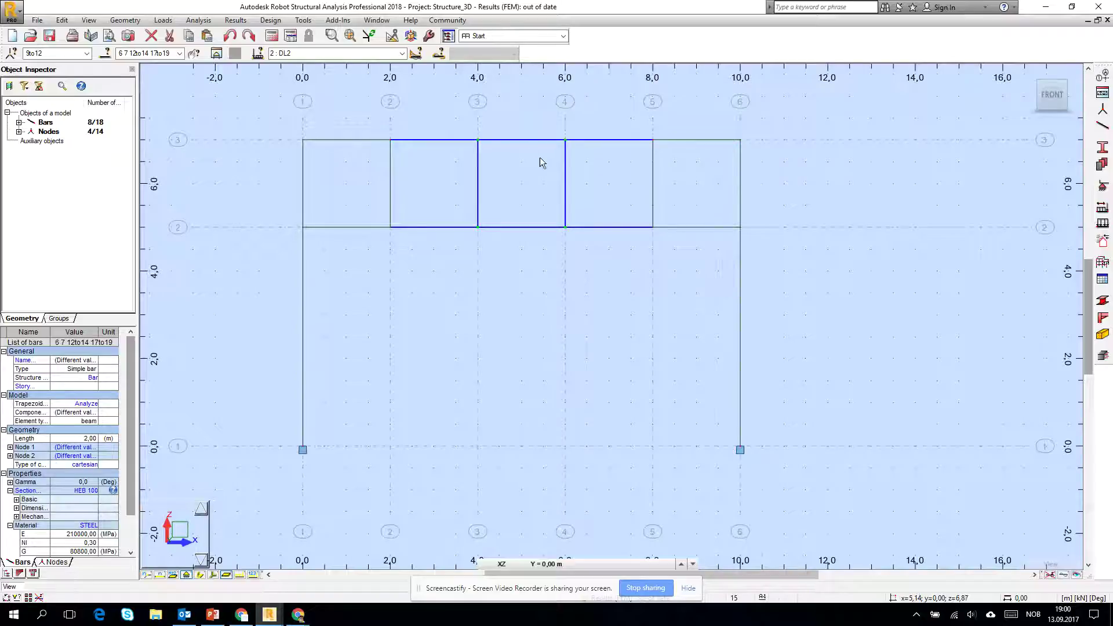
pyautogui.press('Delete')
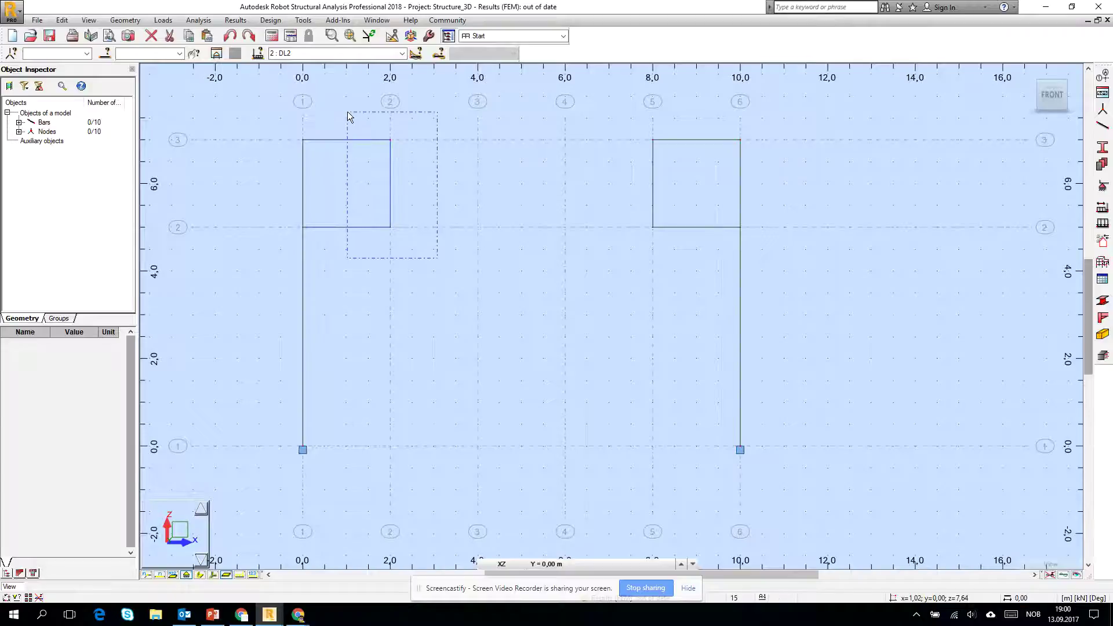
pyautogui.moveTo(347, 116); pyautogui.dragTo(349, 116)
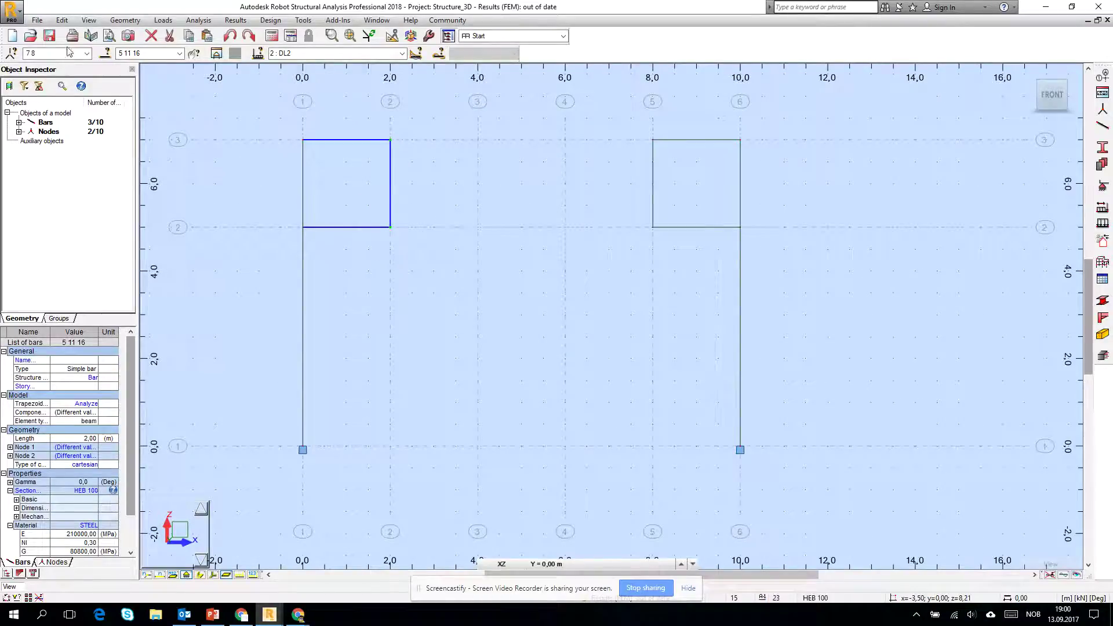
pyautogui.moveTo(426, 250); pyautogui.dragTo(346, 121)
# Copy the left panel's bars twice by dX;dZ = 2;0 using Move/Copy in Copy mode.
pyautogui.click(62, 21)
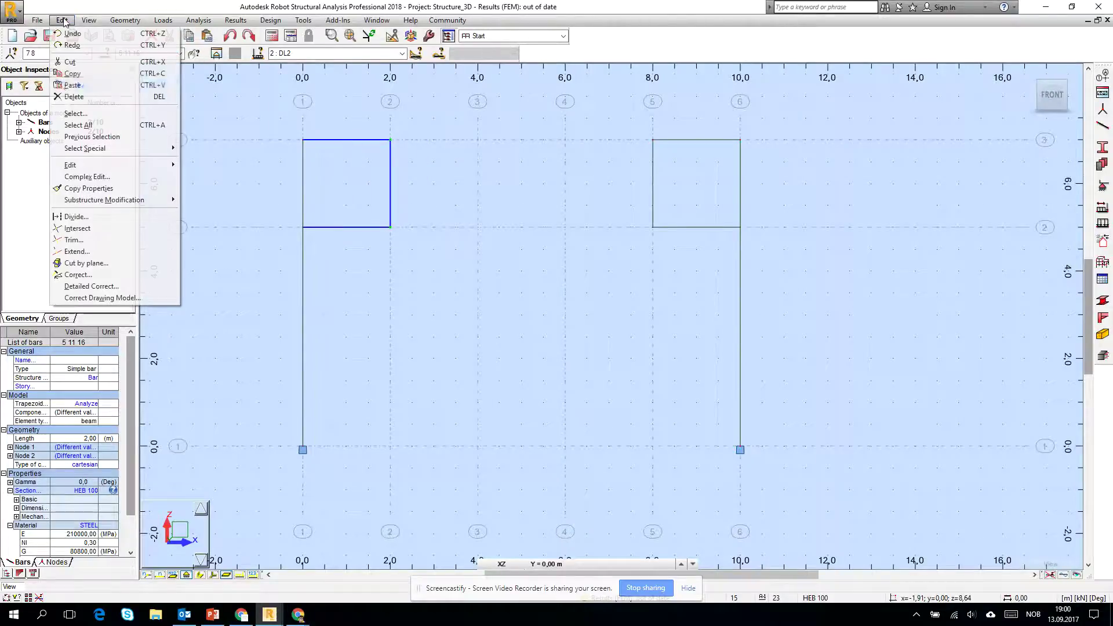
pyautogui.moveTo(170, 179)
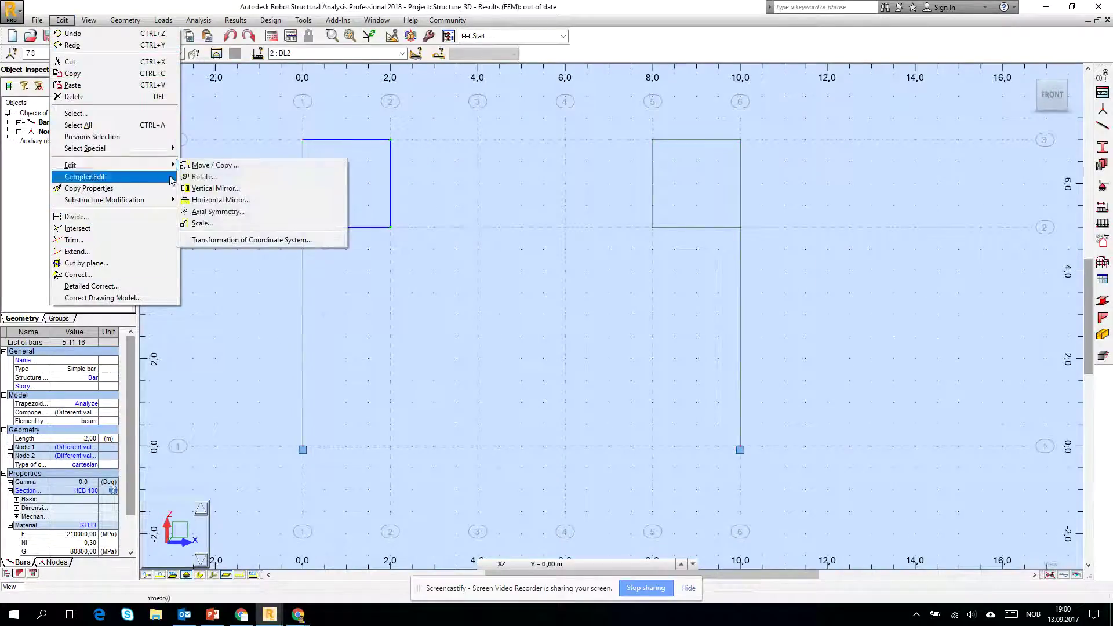
pyautogui.click(214, 165)
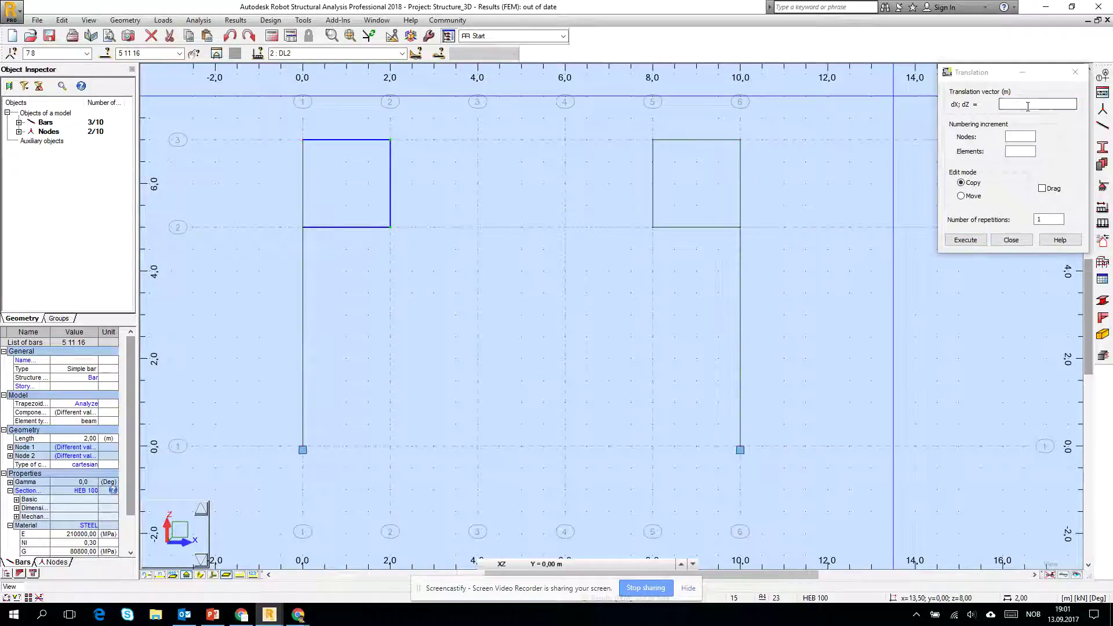
pyautogui.click(1009, 101)
pyautogui.click(1009, 105)
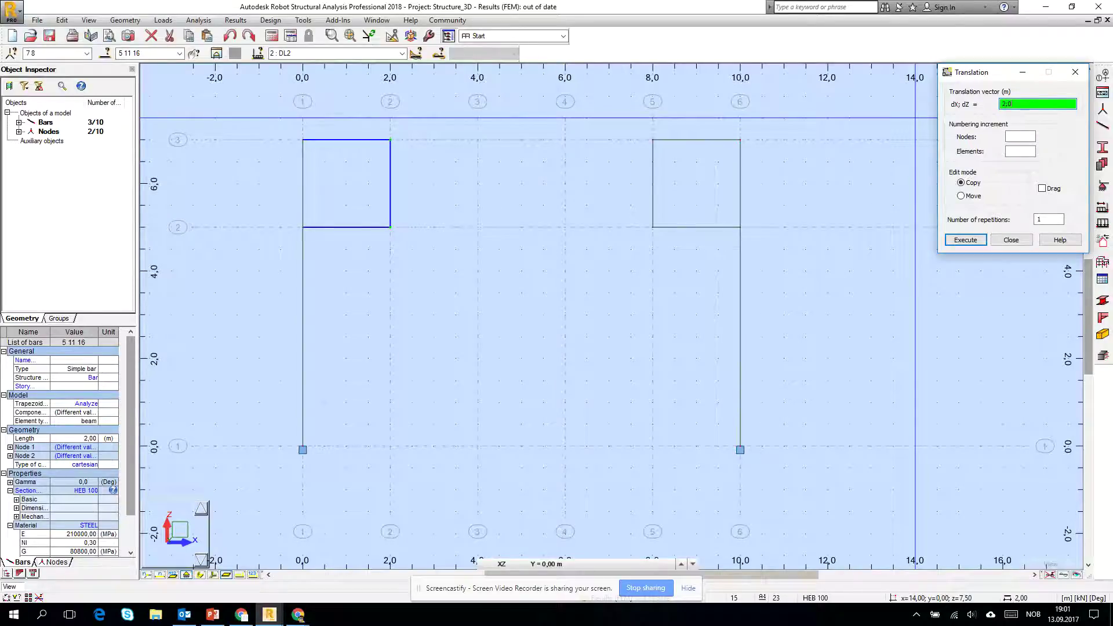
pyautogui.click(959, 241)
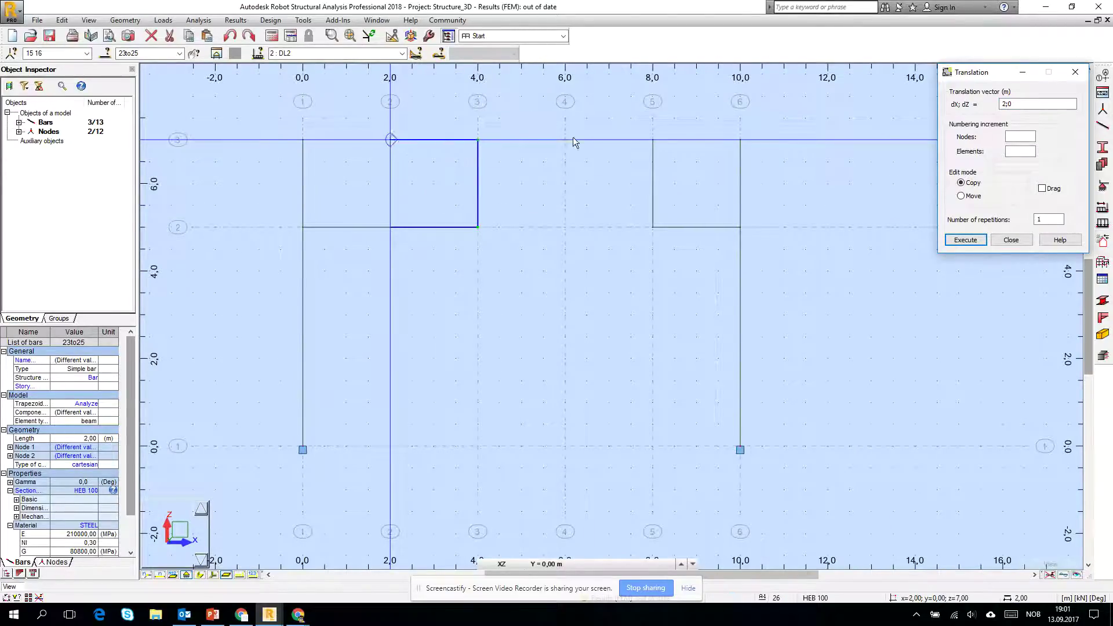
pyautogui.click(1042, 106)
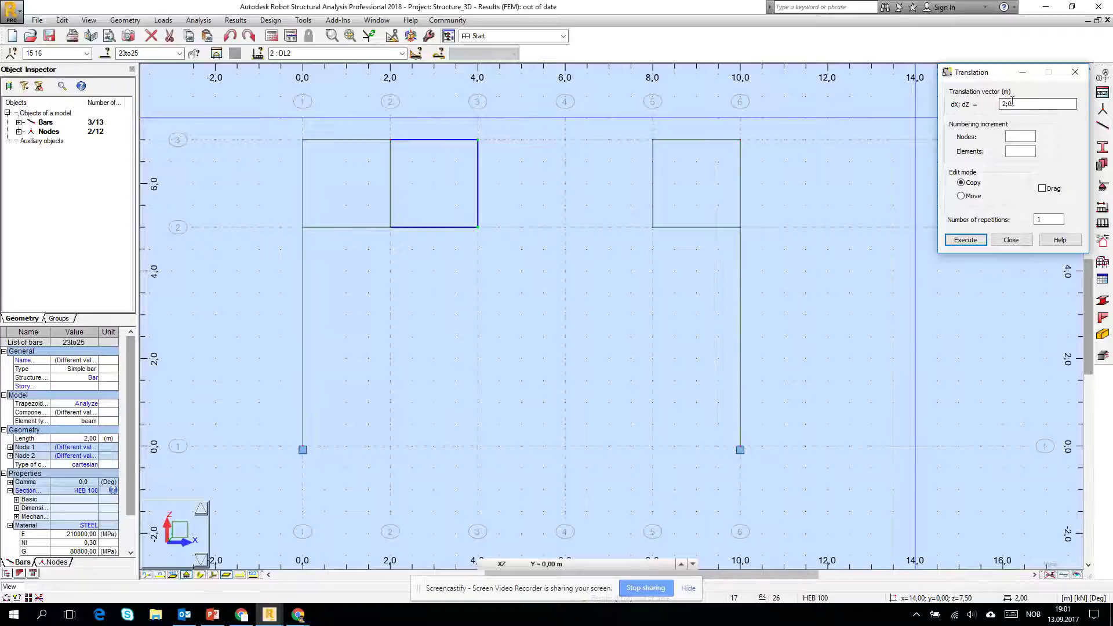
pyautogui.click(393, 140)
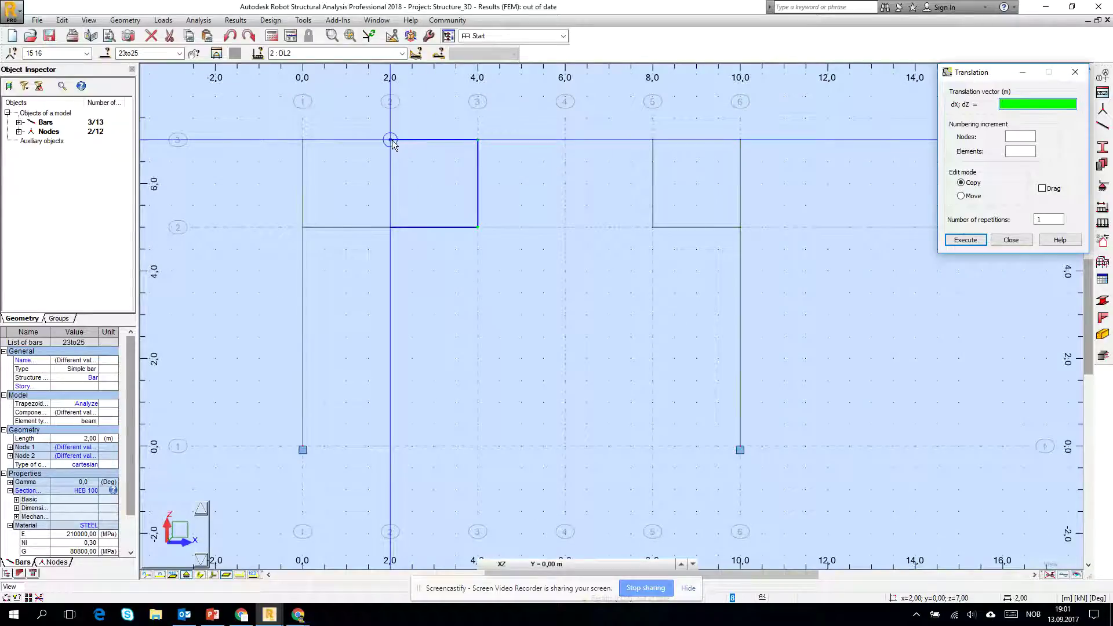
pyautogui.click(477, 139)
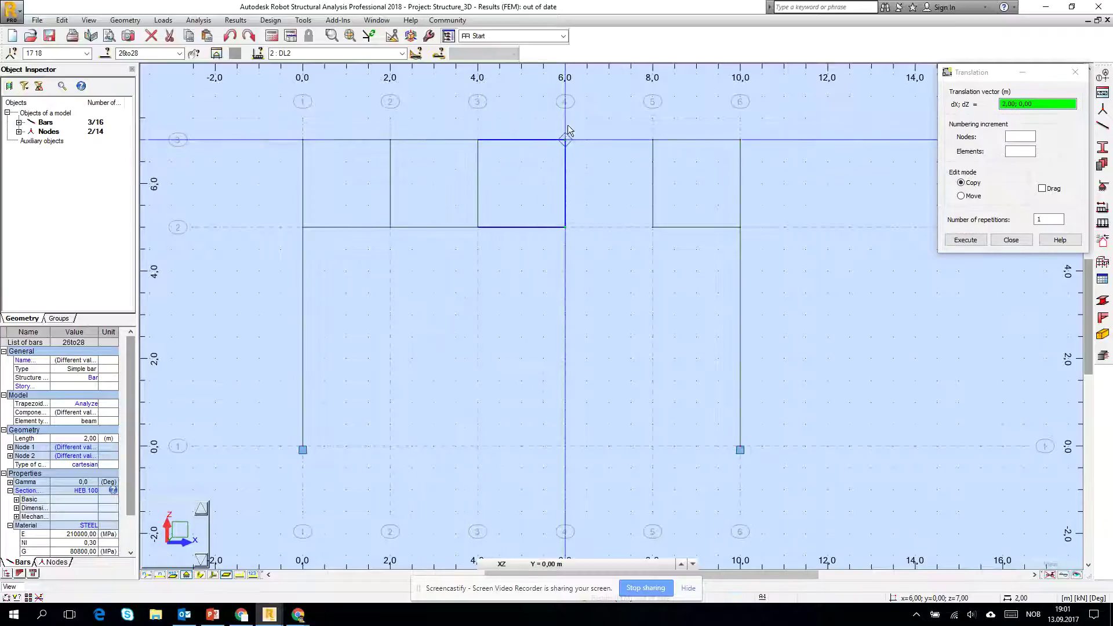
pyautogui.click(1011, 240)
# Select the top and bottom chords of the 4–6 panel.
pyautogui.click(536, 267)
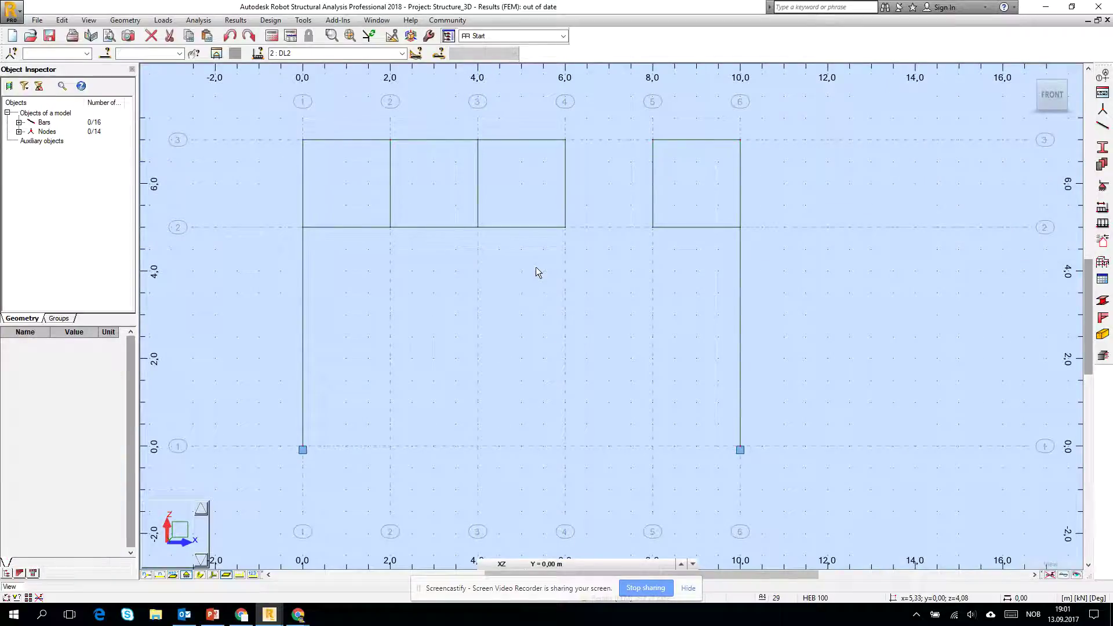
pyautogui.moveTo(502, 149); pyautogui.dragTo(500, 120)
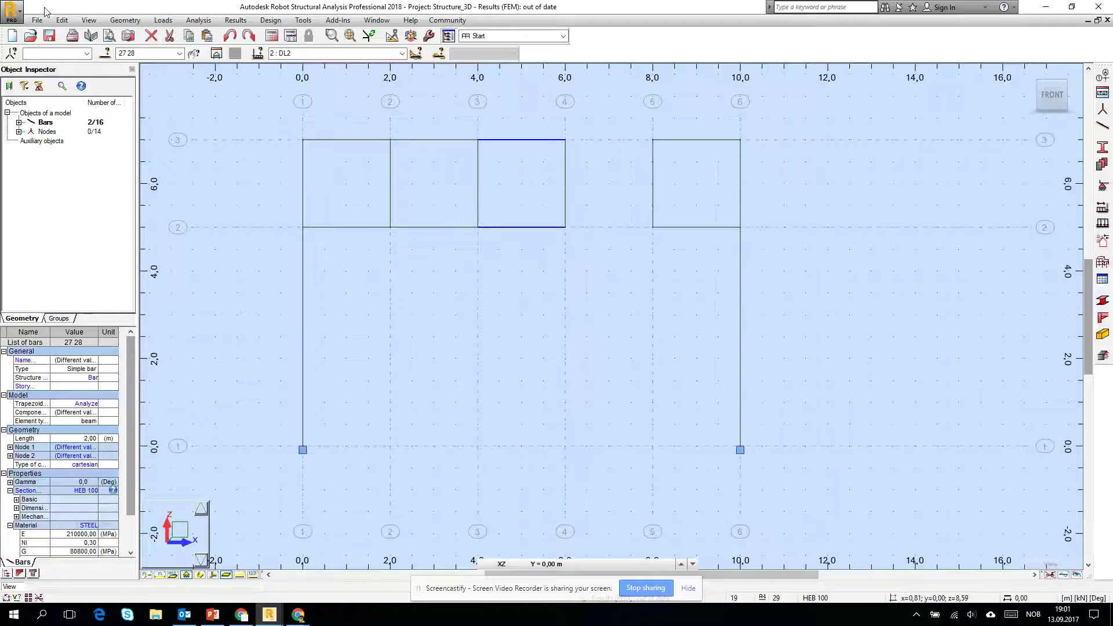
pyautogui.click(62, 20)
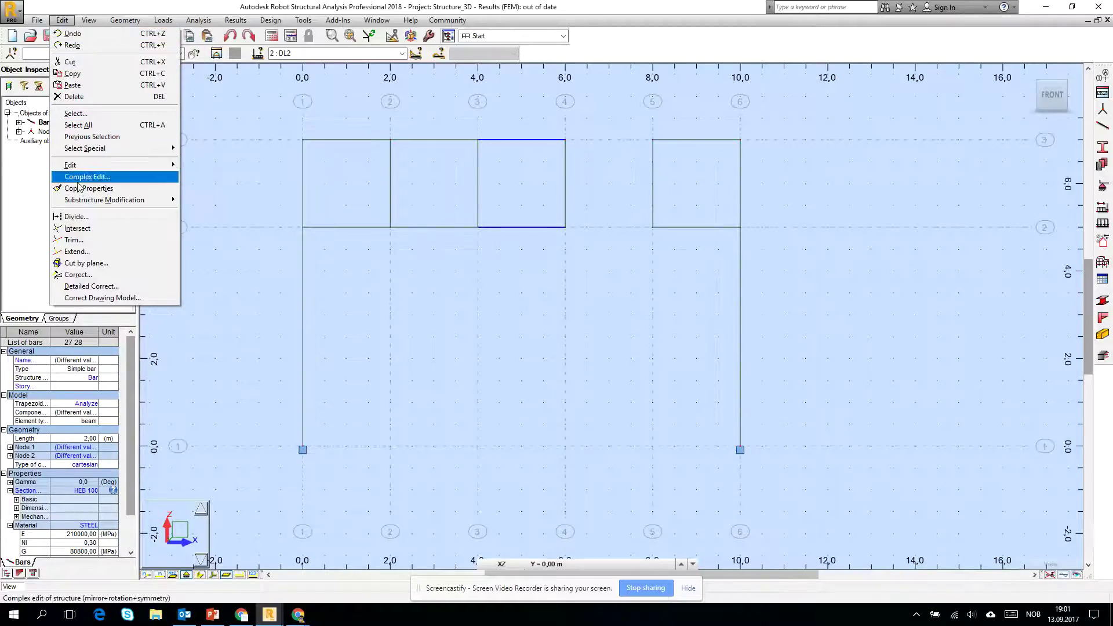
# Vertically mirror the two selected chords about x=6 in Copy mode.
pyautogui.moveTo(85, 166)
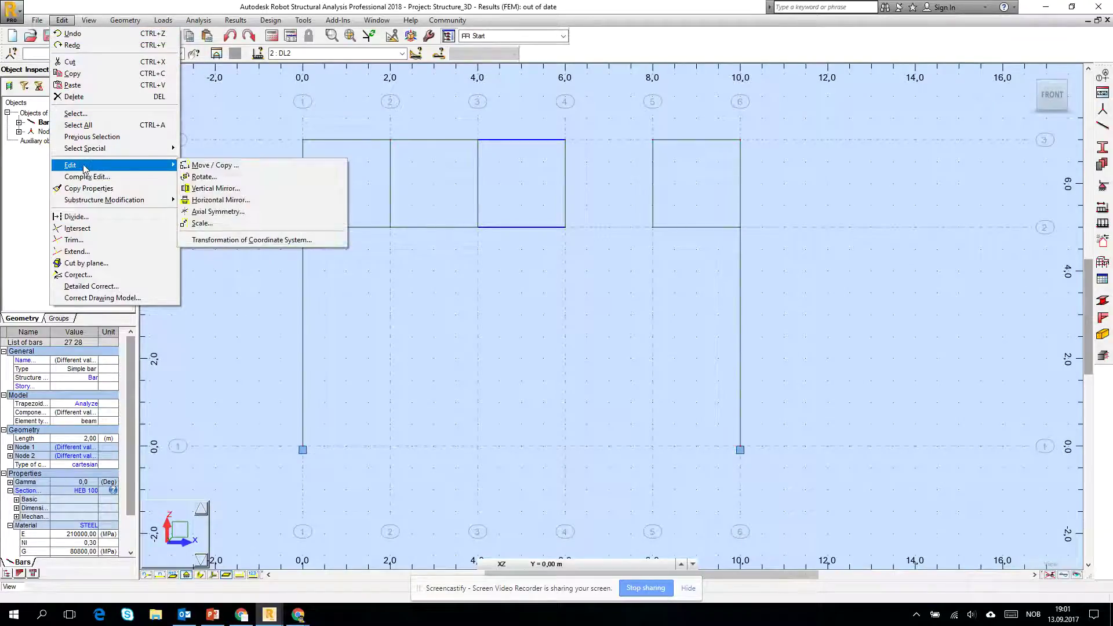
pyautogui.click(214, 188)
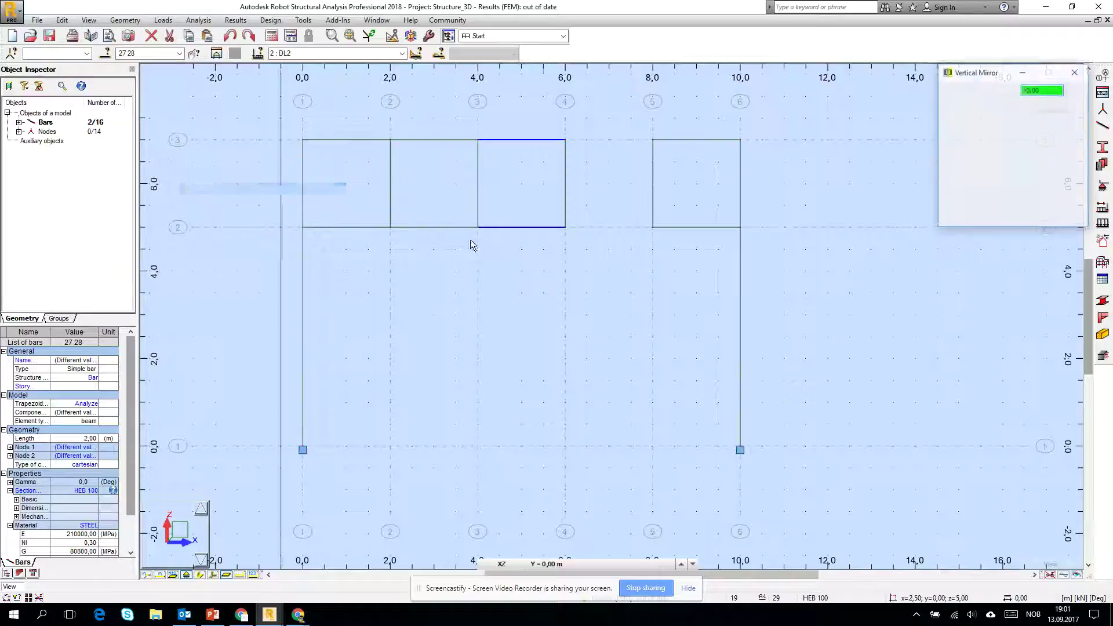
pyautogui.click(565, 228)
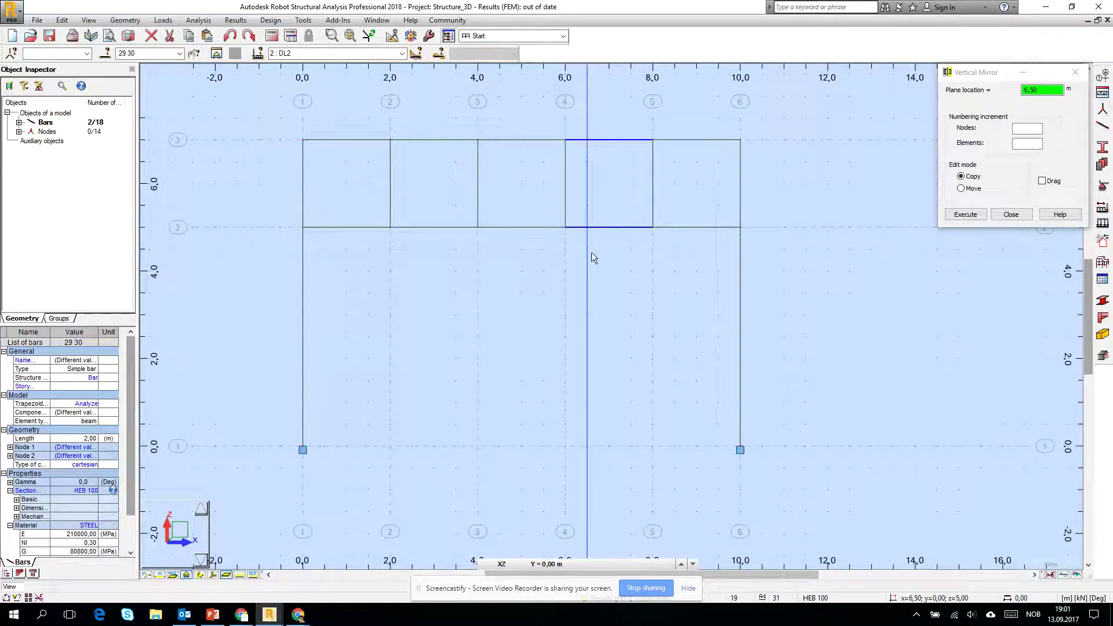
pyautogui.click(1011, 214)
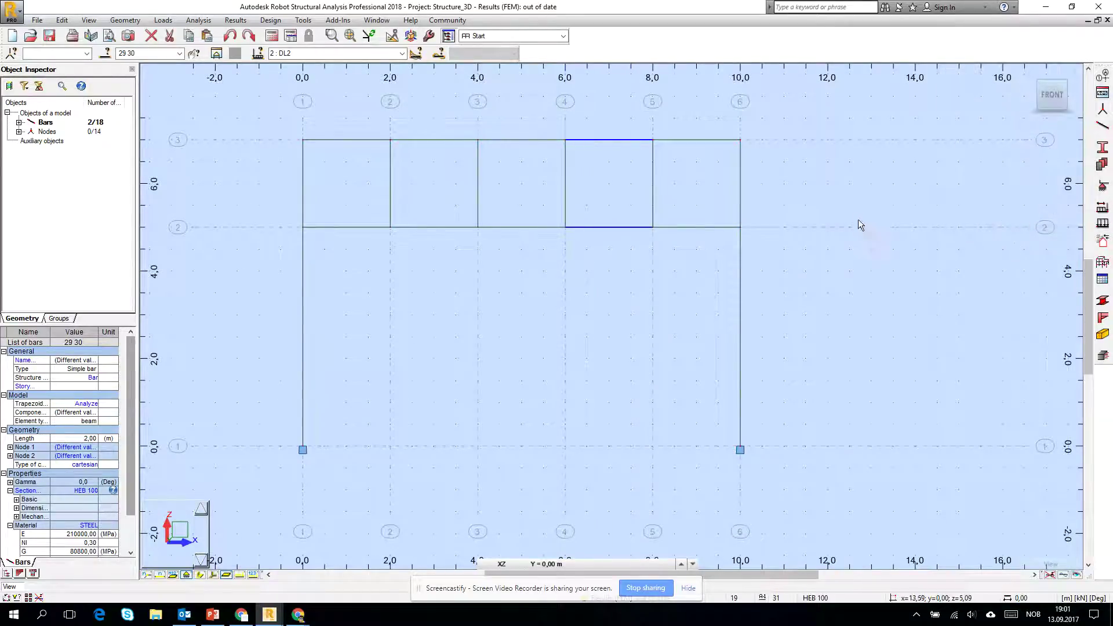
pyautogui.click(836, 220)
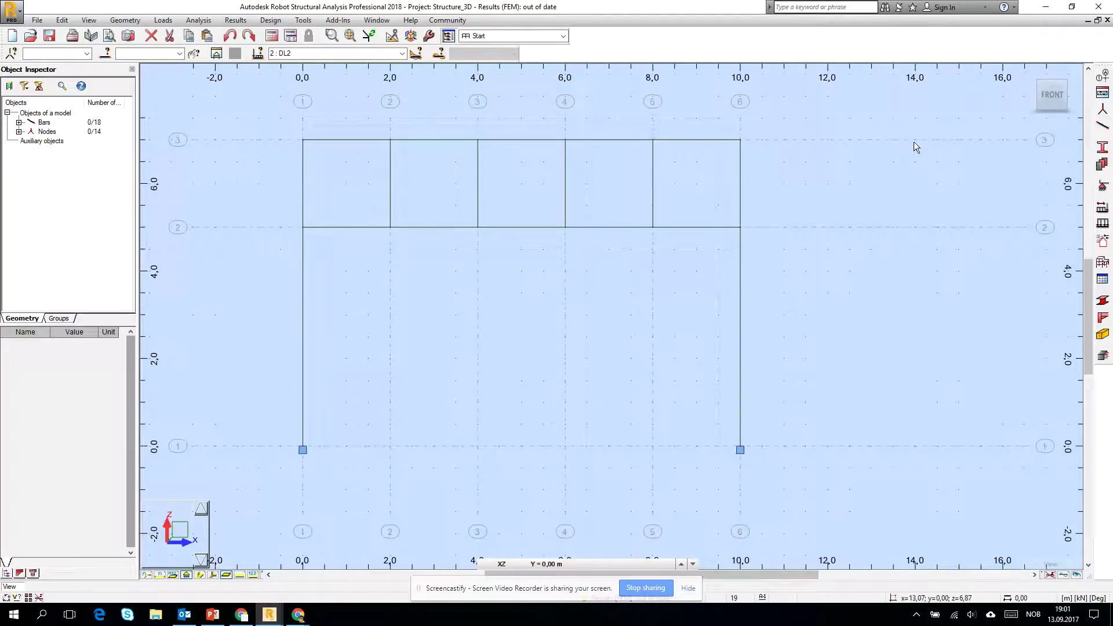
# Draw a diagonal bar from node (0;5) to node (2;7).
pyautogui.click(1101, 129)
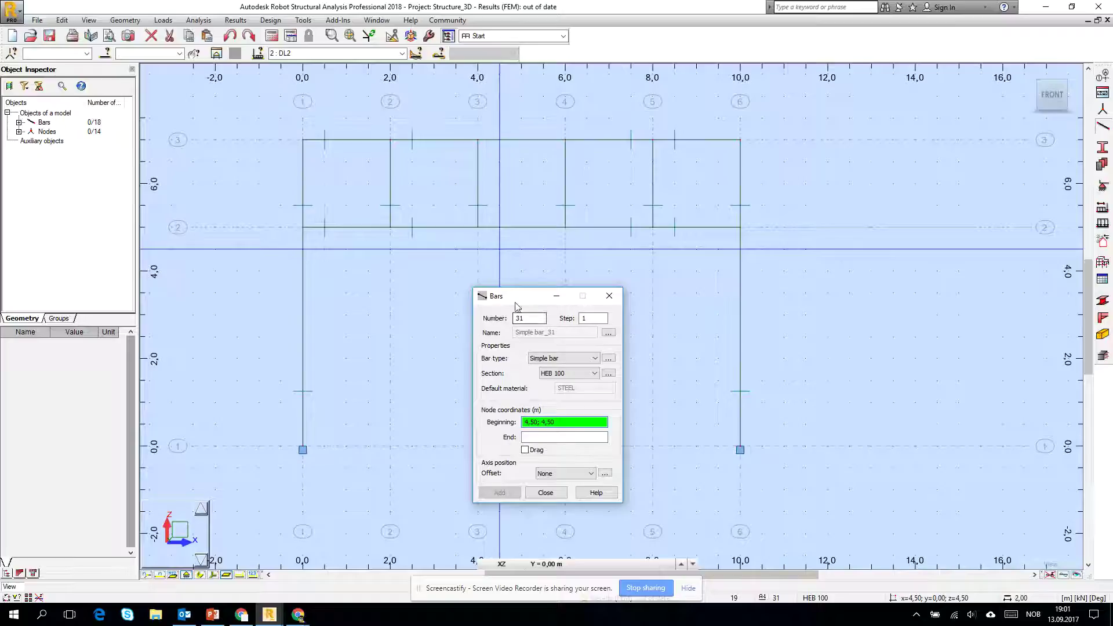
pyautogui.moveTo(514, 296); pyautogui.dragTo(390, 253)
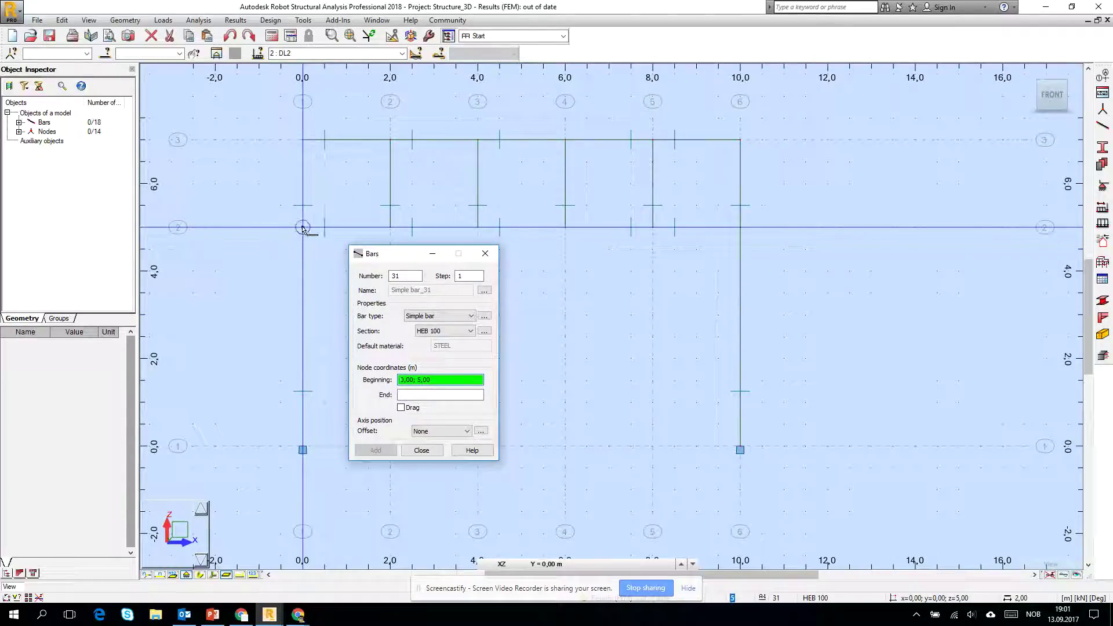
pyautogui.click(303, 227)
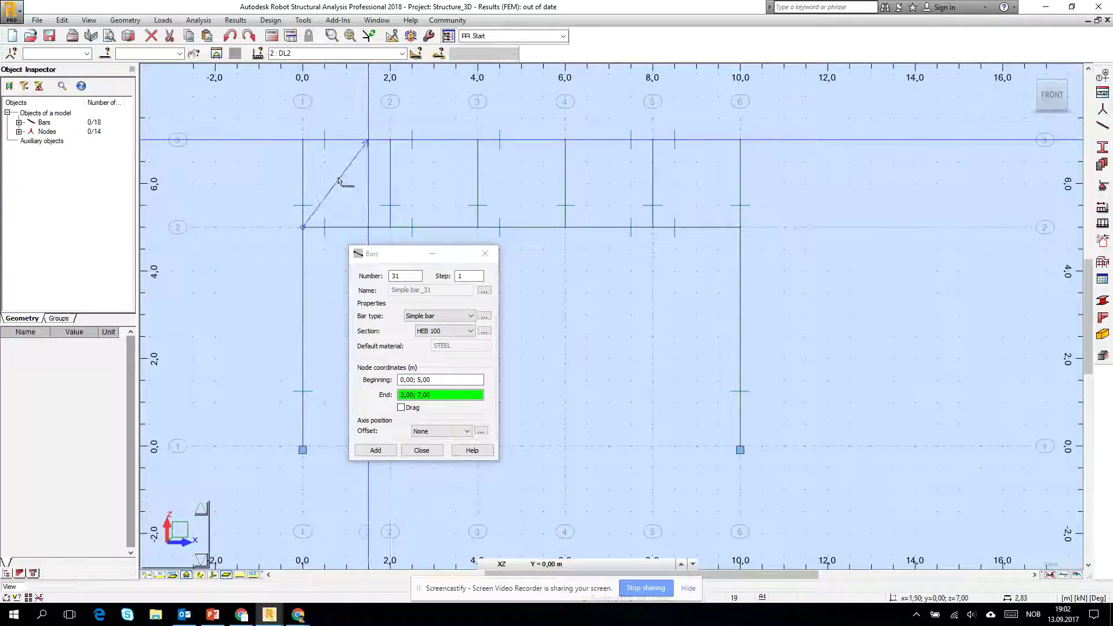
pyautogui.click(391, 141)
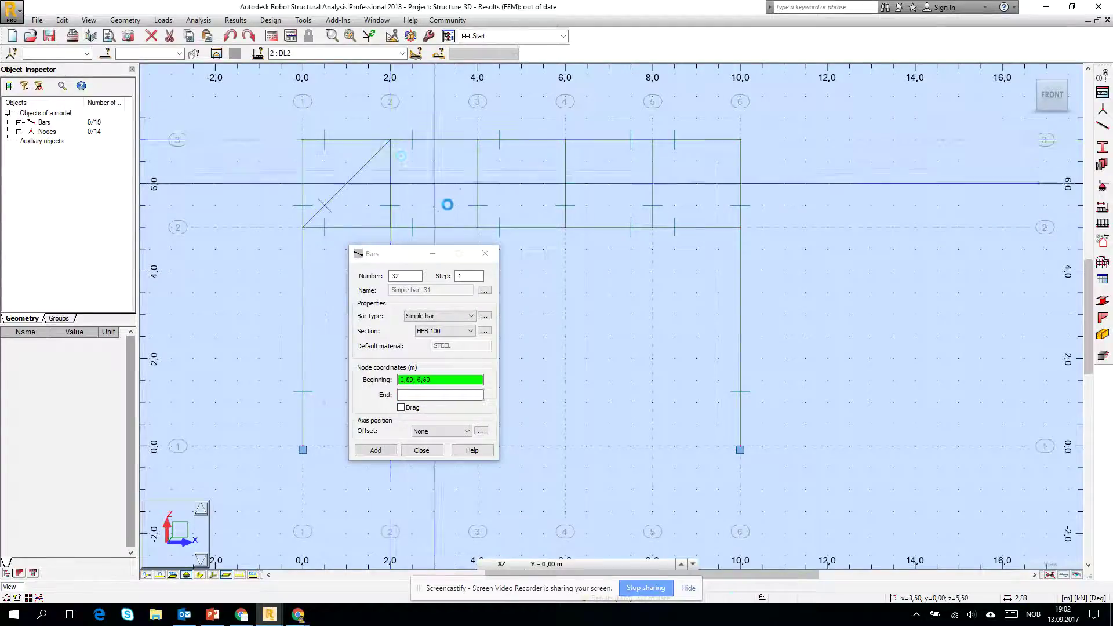
# Add zigzag diagonals through nodes (4;5), (6;7), (8;5) to (10;7), then show section shapes.
pyautogui.click(400, 408)
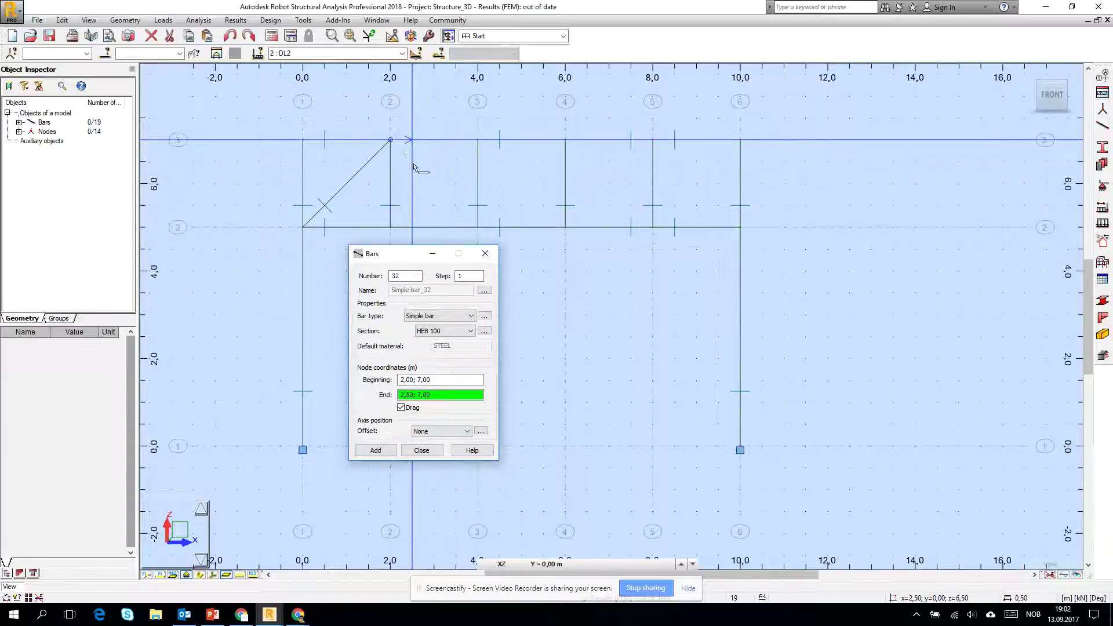
pyautogui.click(476, 227)
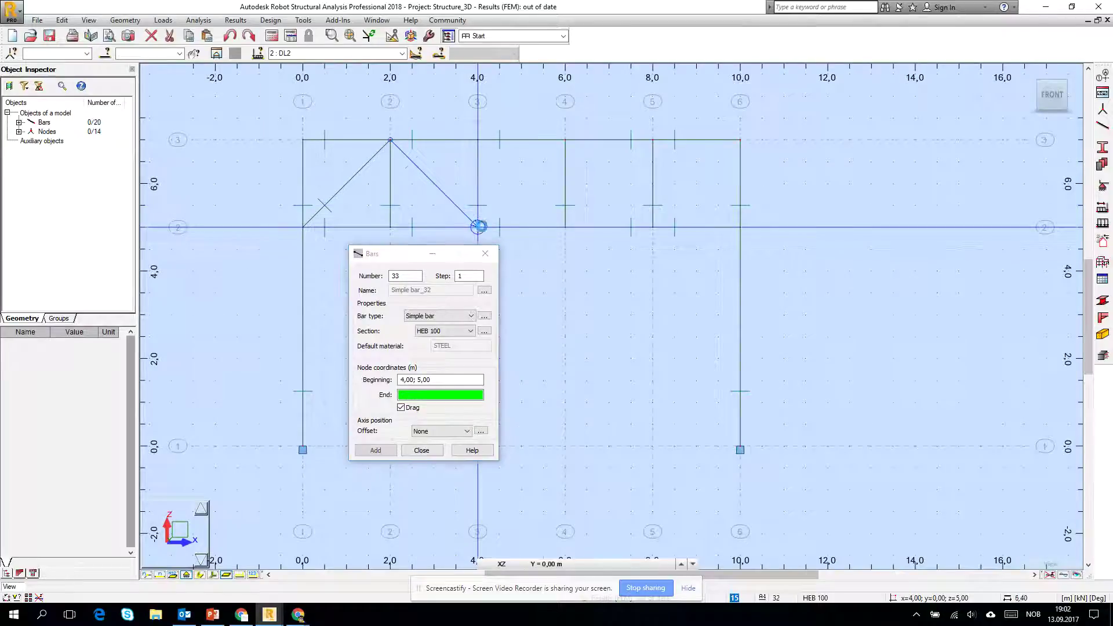
pyautogui.click(566, 140)
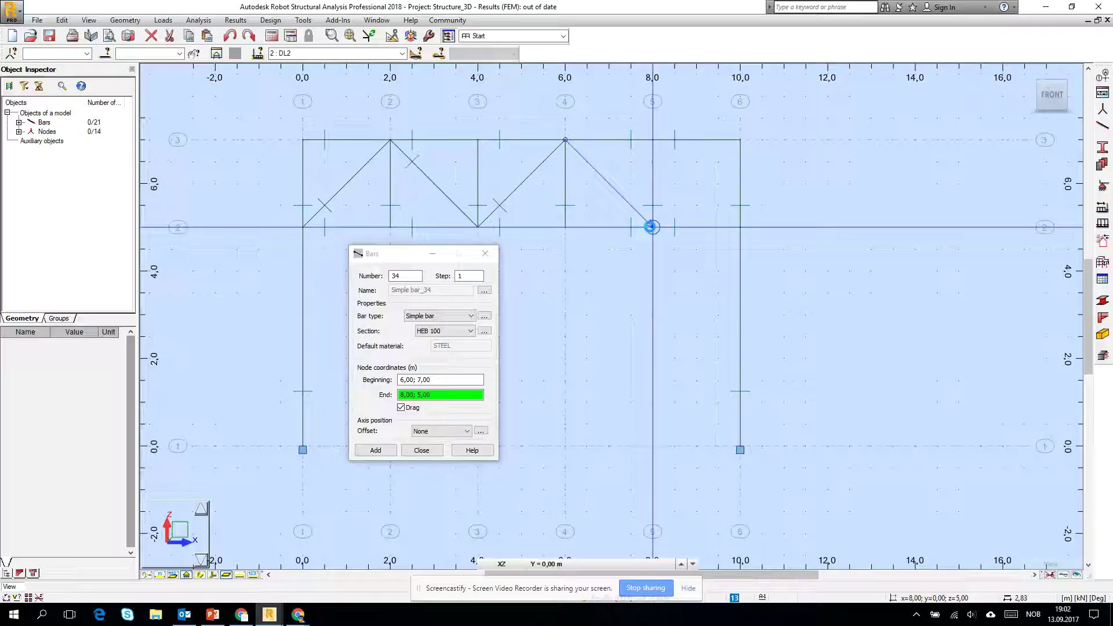
pyautogui.click(651, 227)
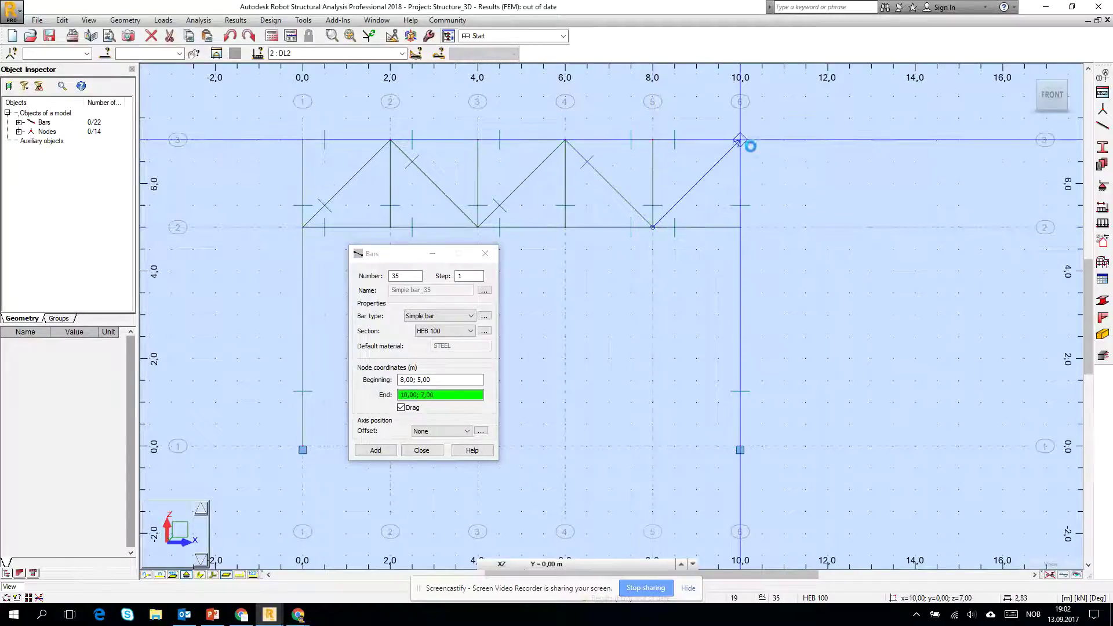
pyautogui.click(740, 140)
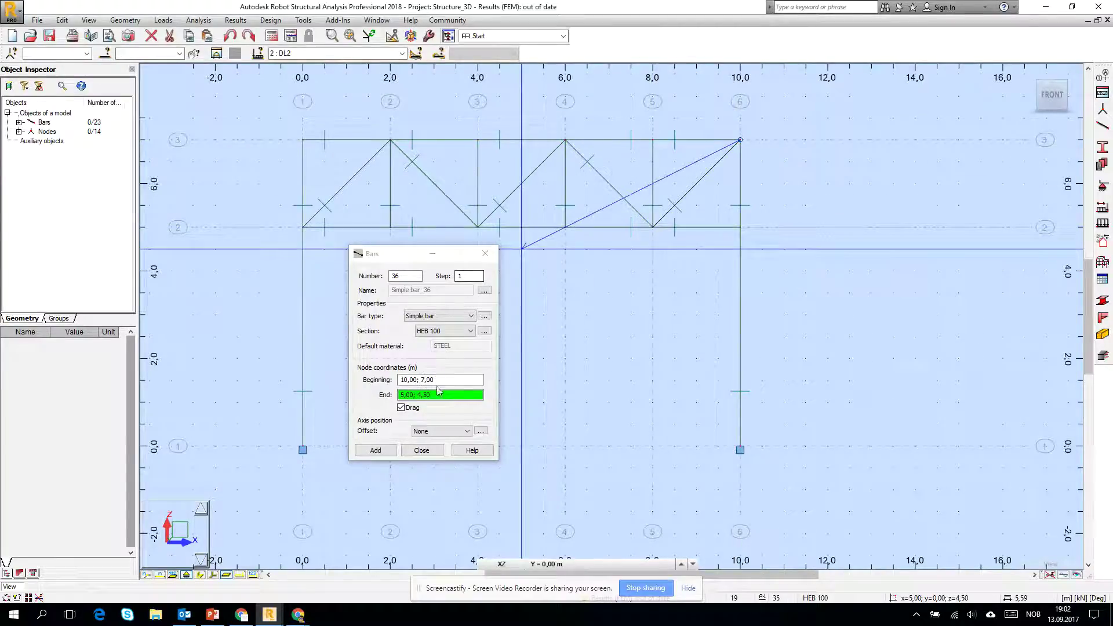
pyautogui.click(422, 451)
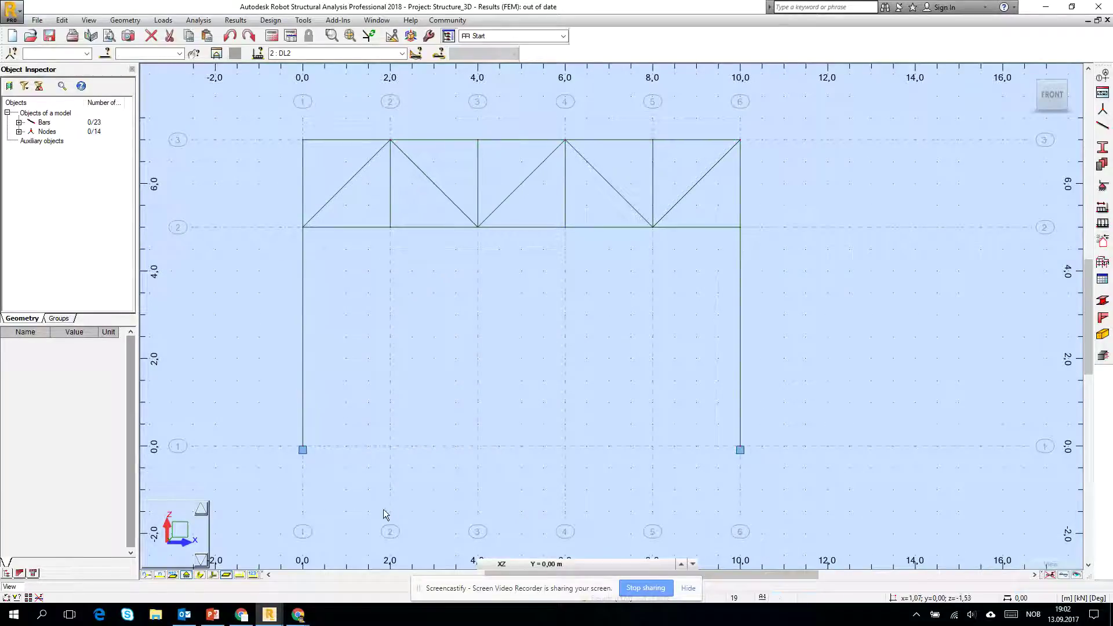
pyautogui.click(201, 575)
# Delete load case DL2 in the Load Types dialog.
pyautogui.click(200, 574)
pyautogui.click(163, 20)
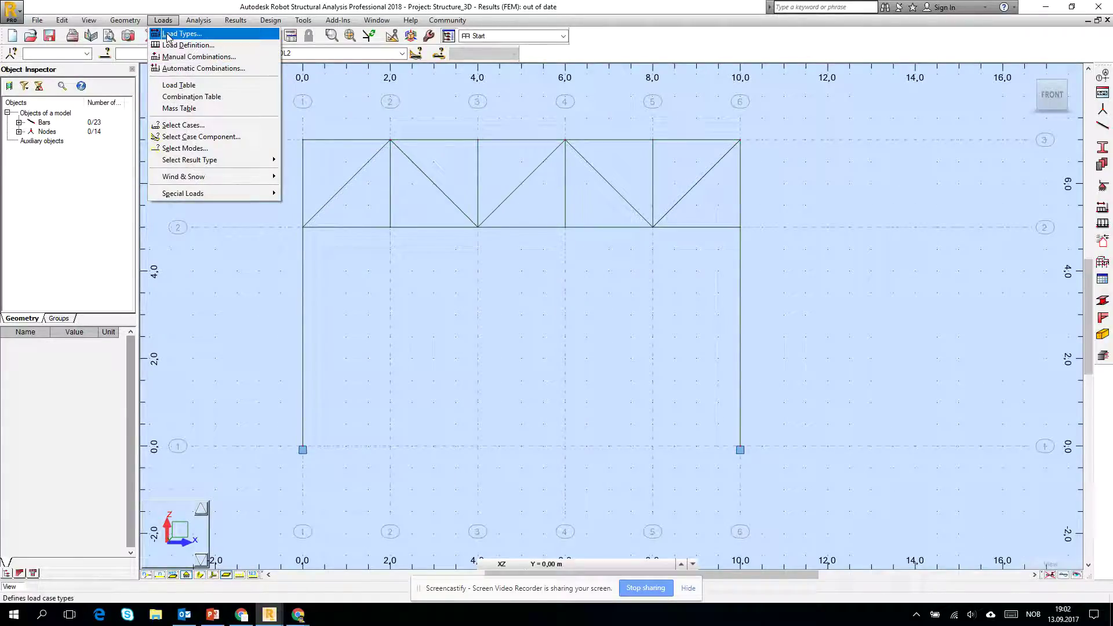
pyautogui.click(169, 33)
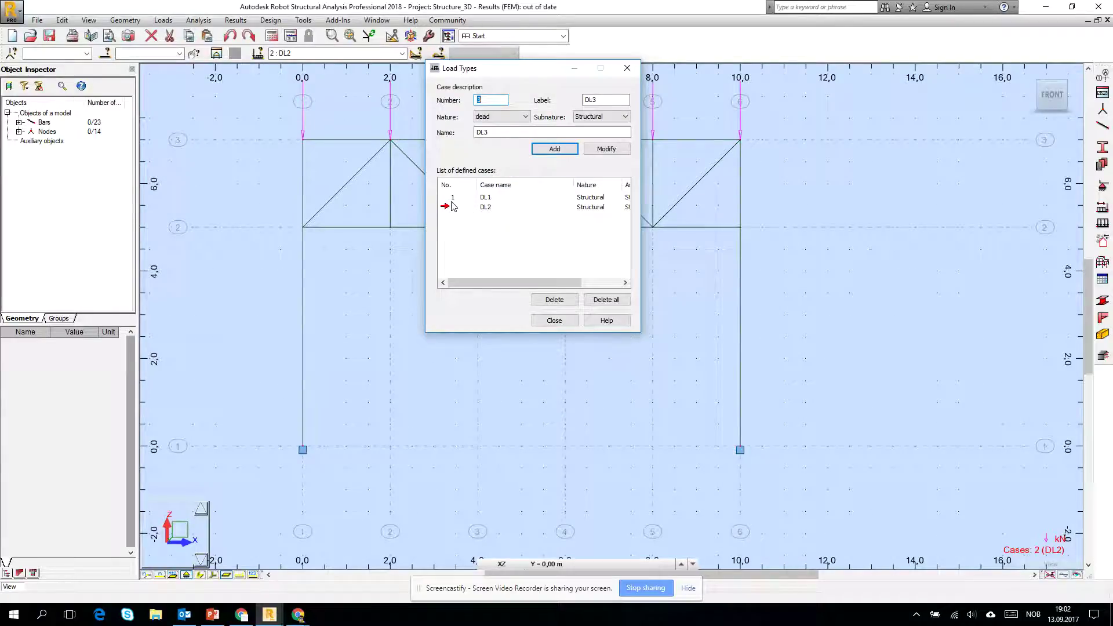
pyautogui.click(563, 322)
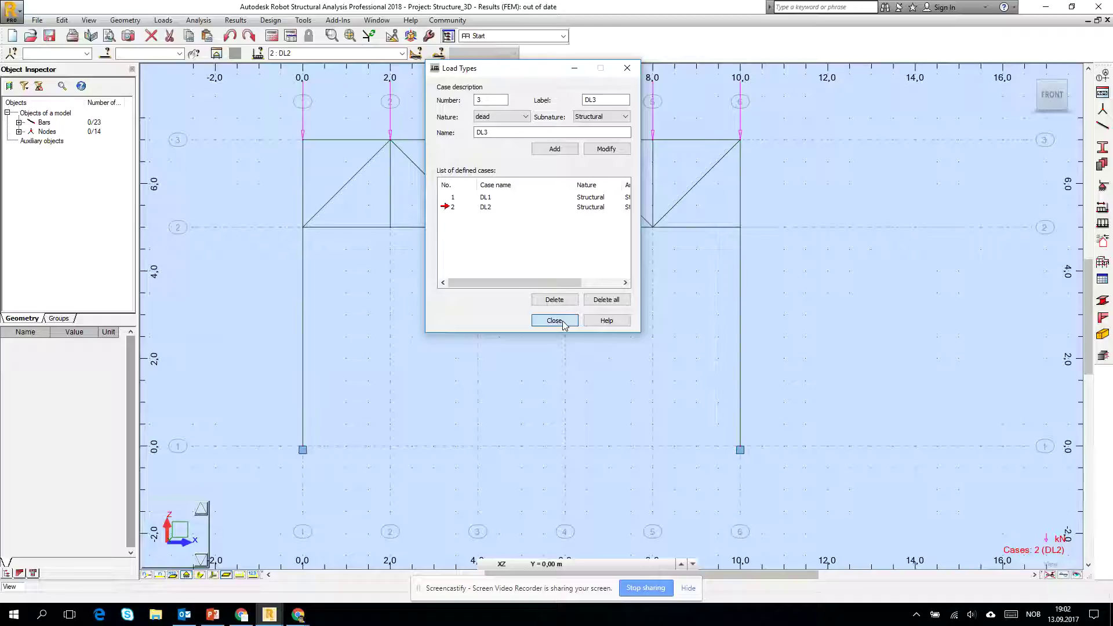
pyautogui.click(545, 296)
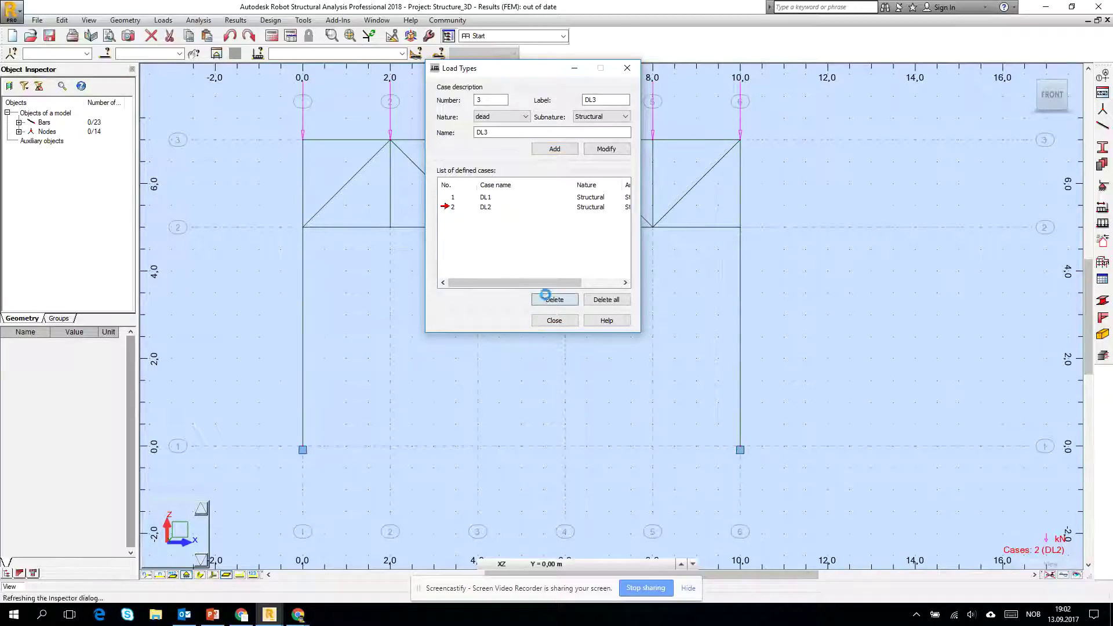
pyautogui.click(553, 321)
# Add DL2 back as dead load case number 3.
pyautogui.click(155, 22)
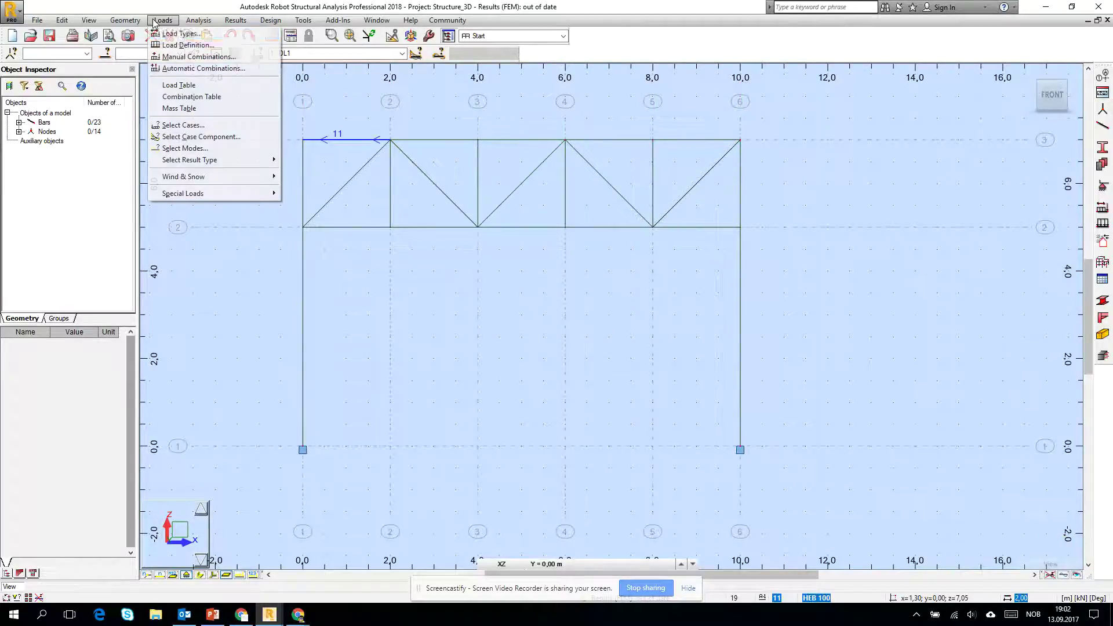
pyautogui.click(179, 33)
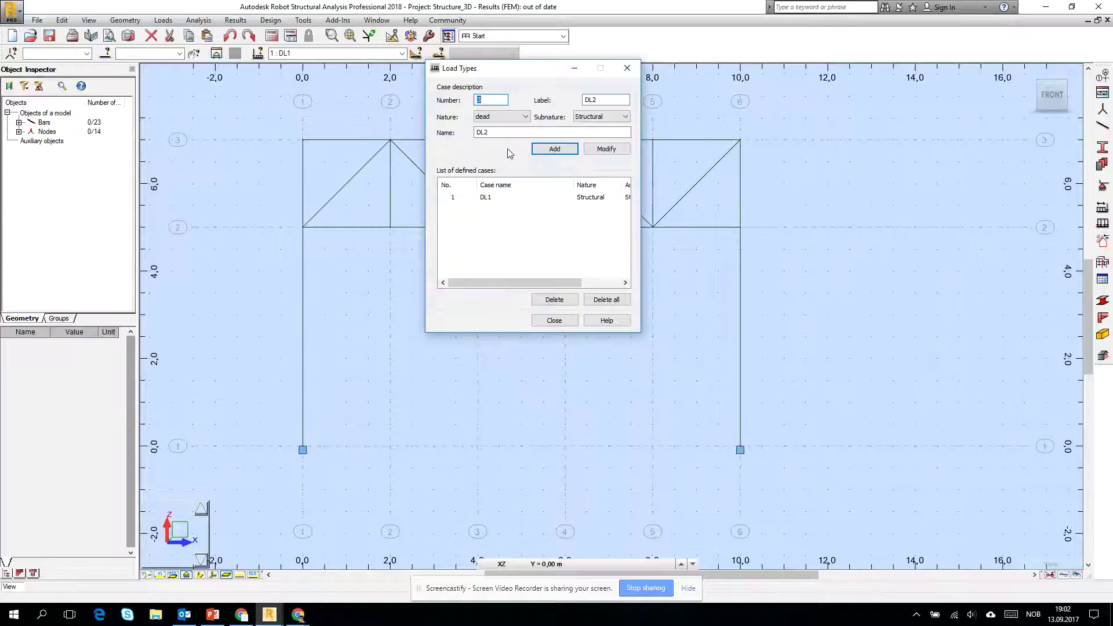
pyautogui.click(554, 149)
pyautogui.click(554, 319)
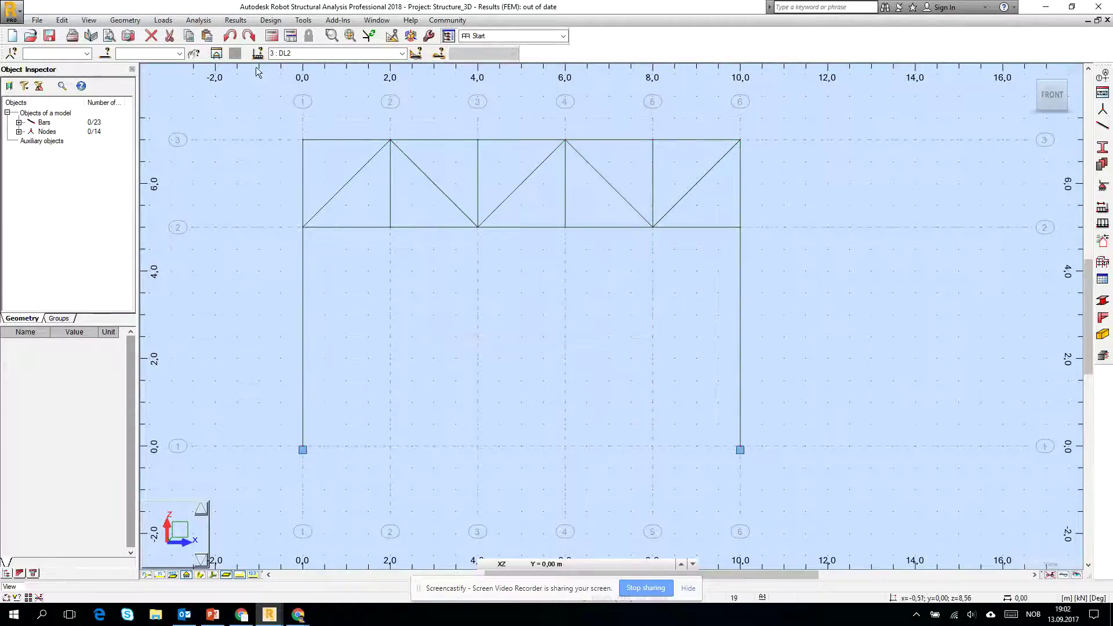
pyautogui.click(157, 21)
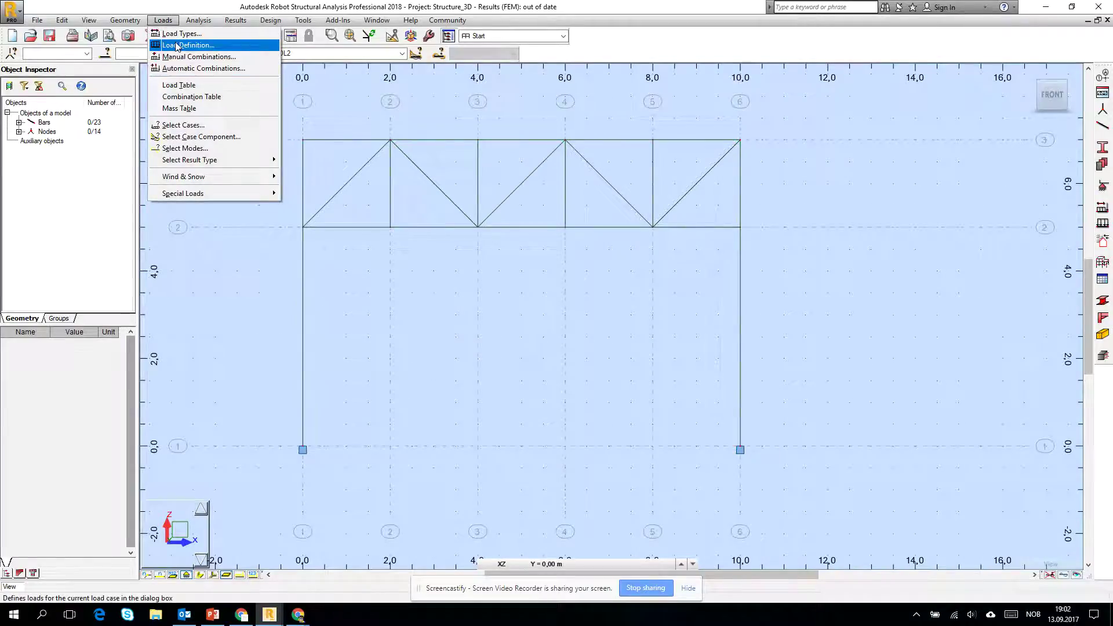
# Define a uniform bar load of Z = -1 kN/m and apply it to top chord bars 11 and 24.
pyautogui.click(177, 45)
pyautogui.click(980, 116)
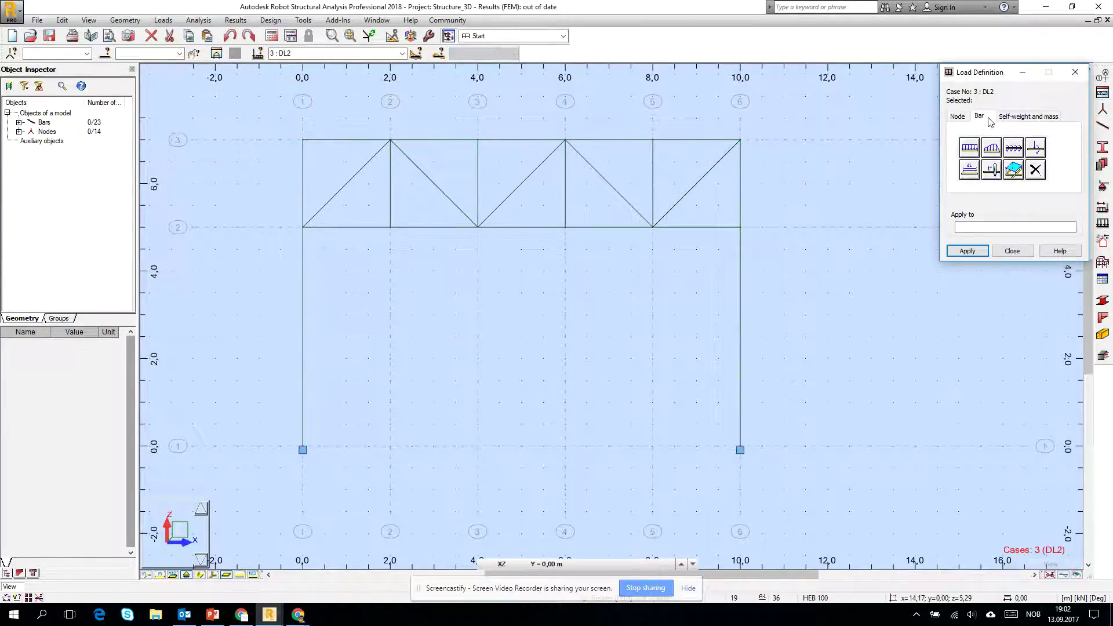
pyautogui.click(969, 148)
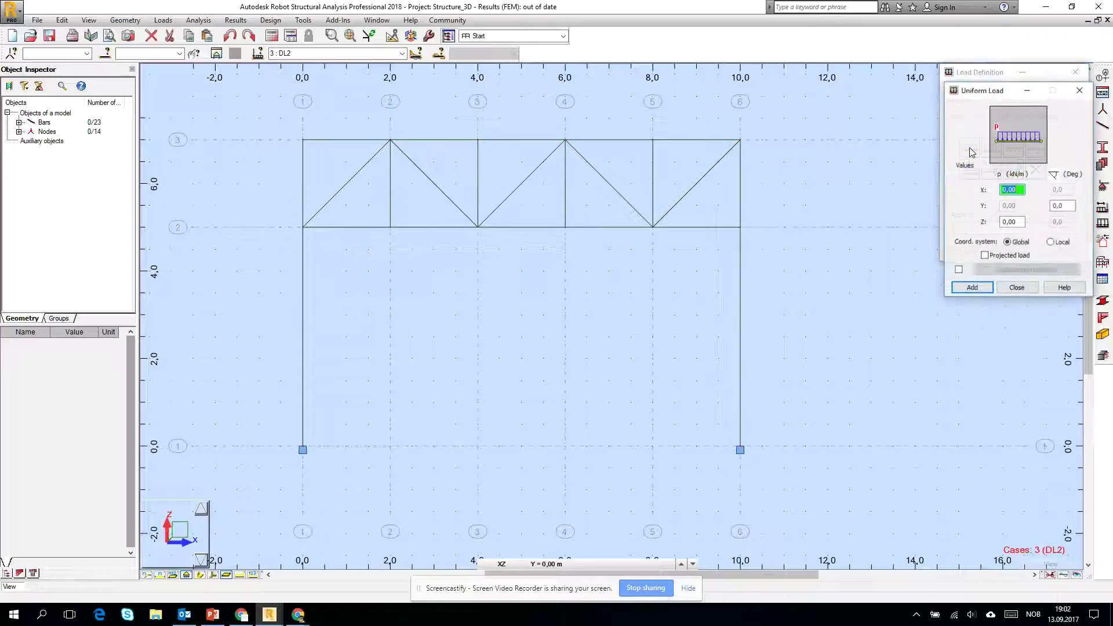
pyautogui.click(1015, 223)
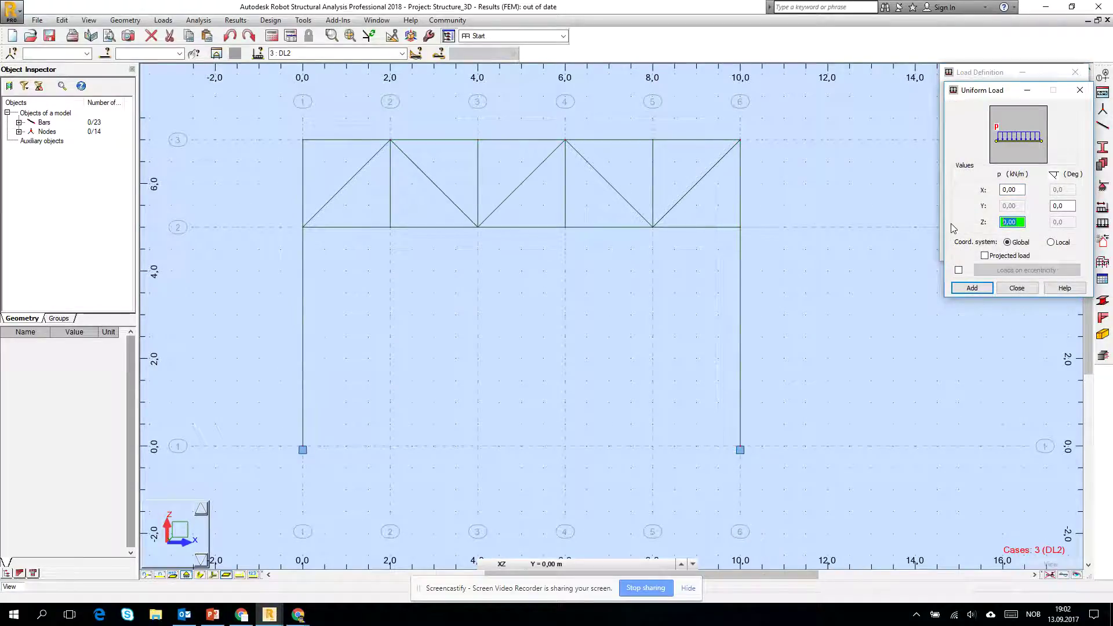
pyautogui.write('-1')
pyautogui.press('Return')
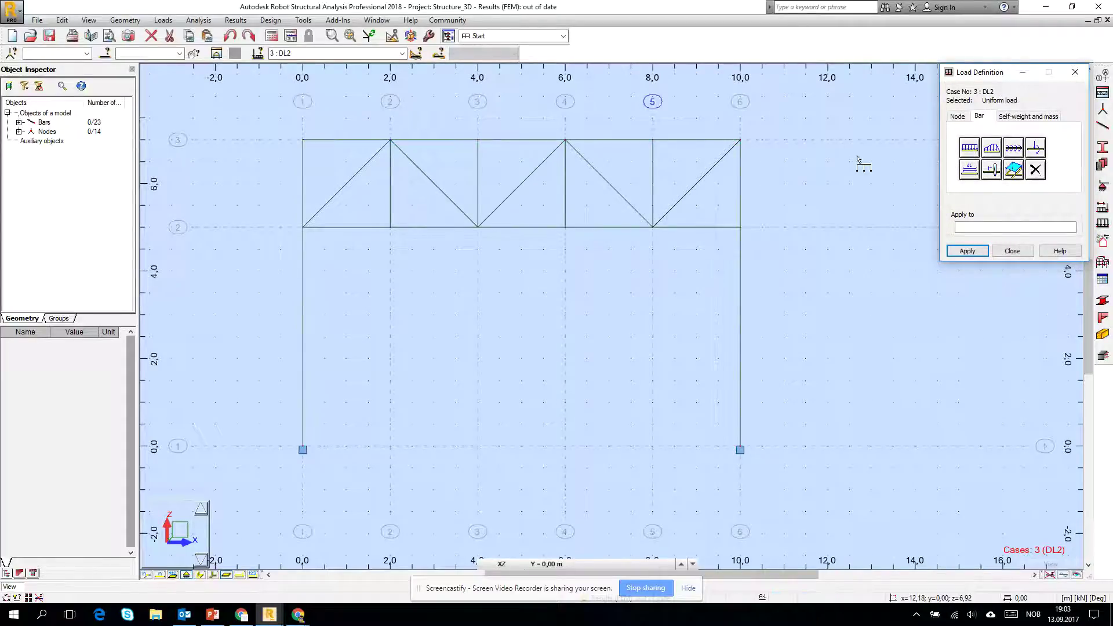
pyautogui.click(341, 140)
pyautogui.click(430, 140)
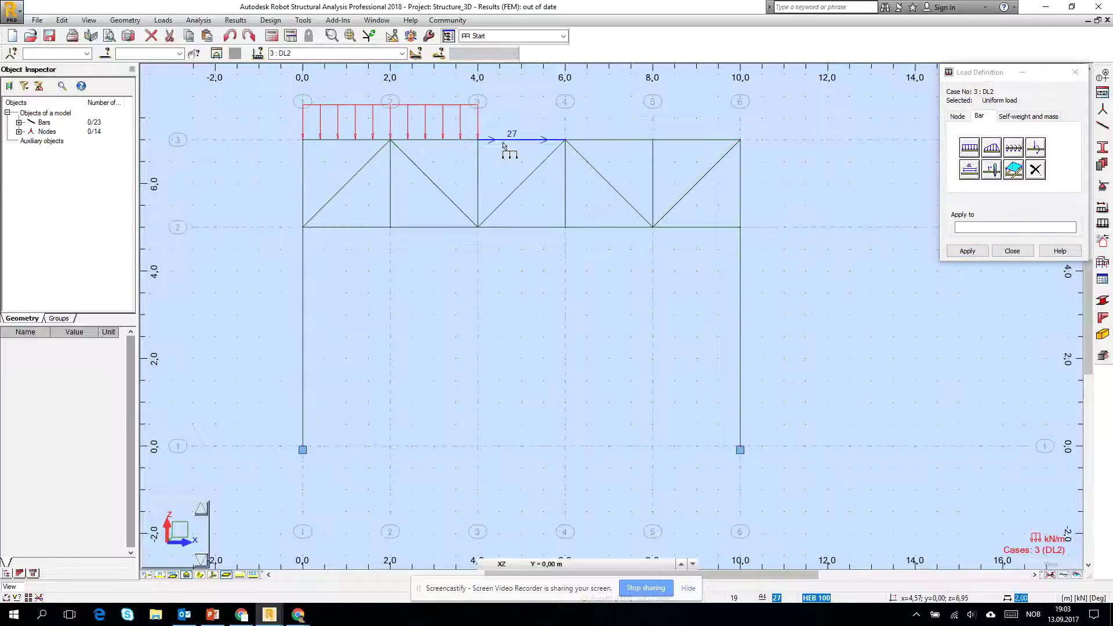
# Apply the same uniform load to top chord bars 15, 27 and 29.
pyautogui.click(996, 227)
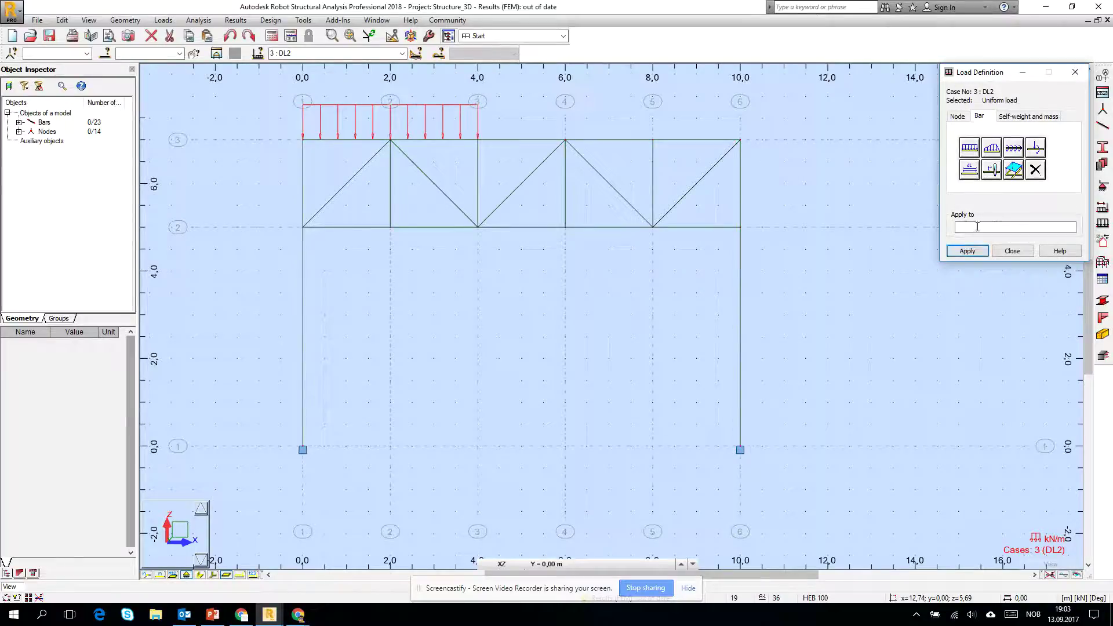
pyautogui.click(965, 230)
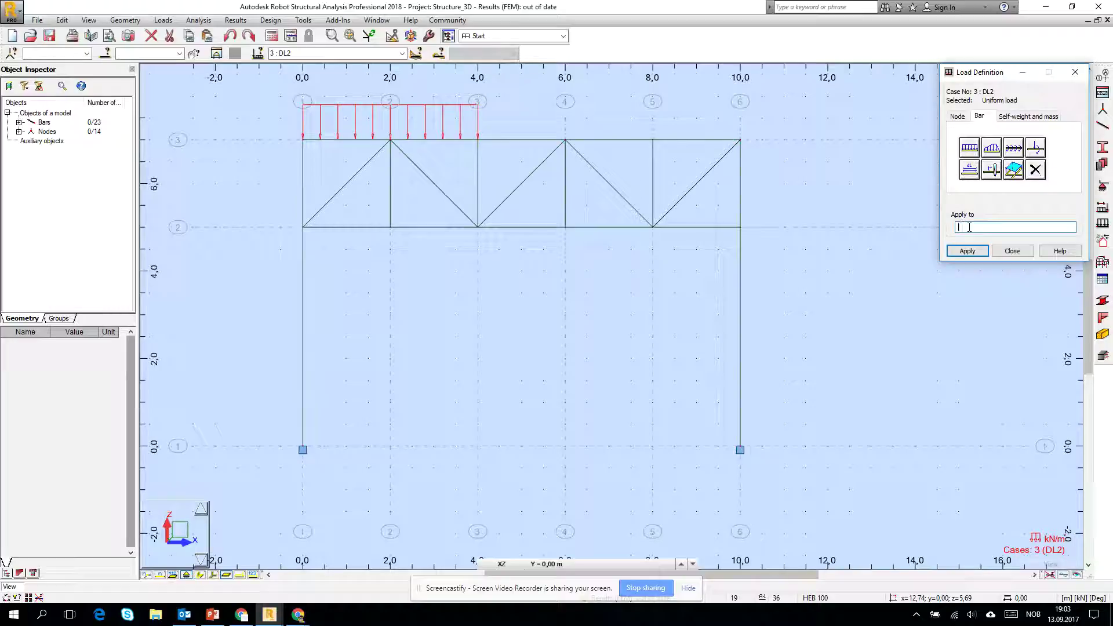
pyautogui.click(612, 141)
pyautogui.keyDown('ctrl'); pyautogui.click(534, 140); pyautogui.keyUp('ctrl')
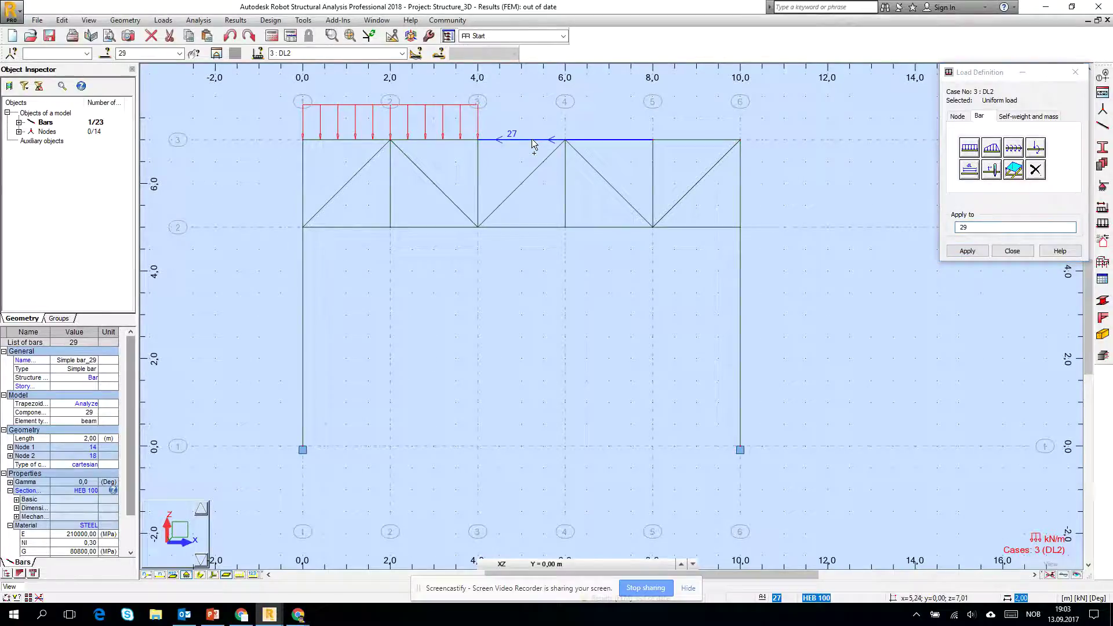
pyautogui.keyDown('ctrl'); pyautogui.click(686, 142); pyautogui.keyUp('ctrl')
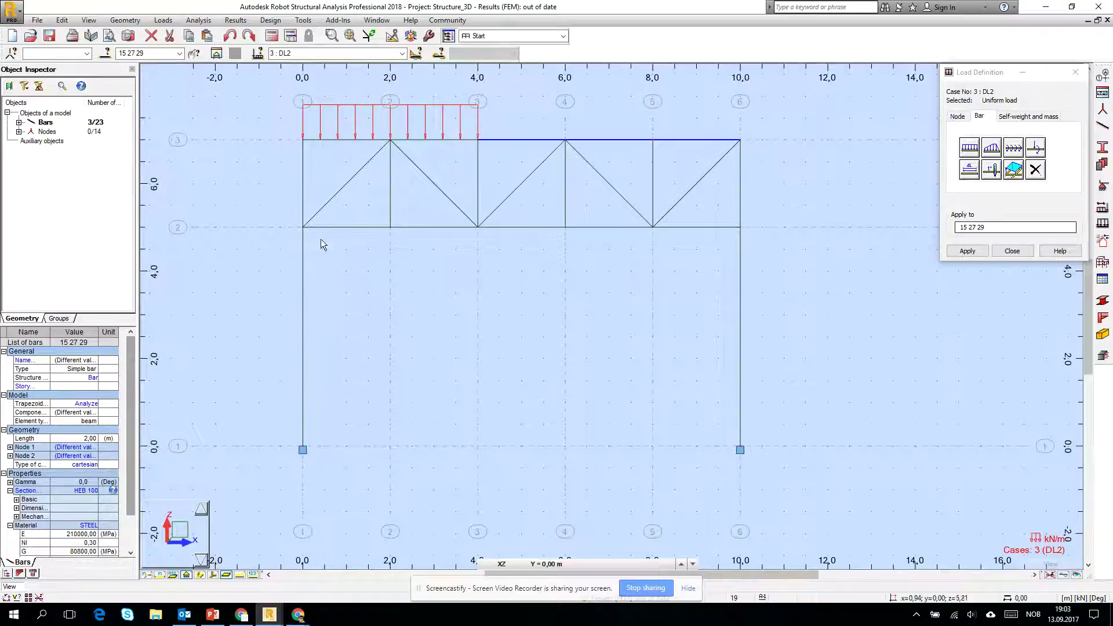
pyautogui.click(200, 574)
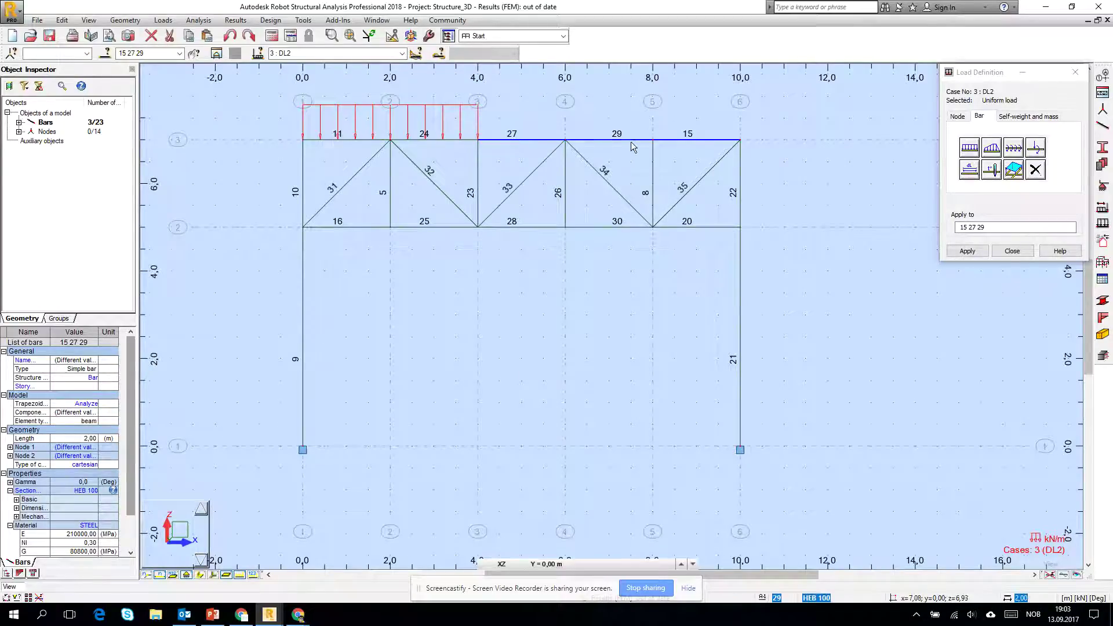
pyautogui.doubleClick(1014, 226)
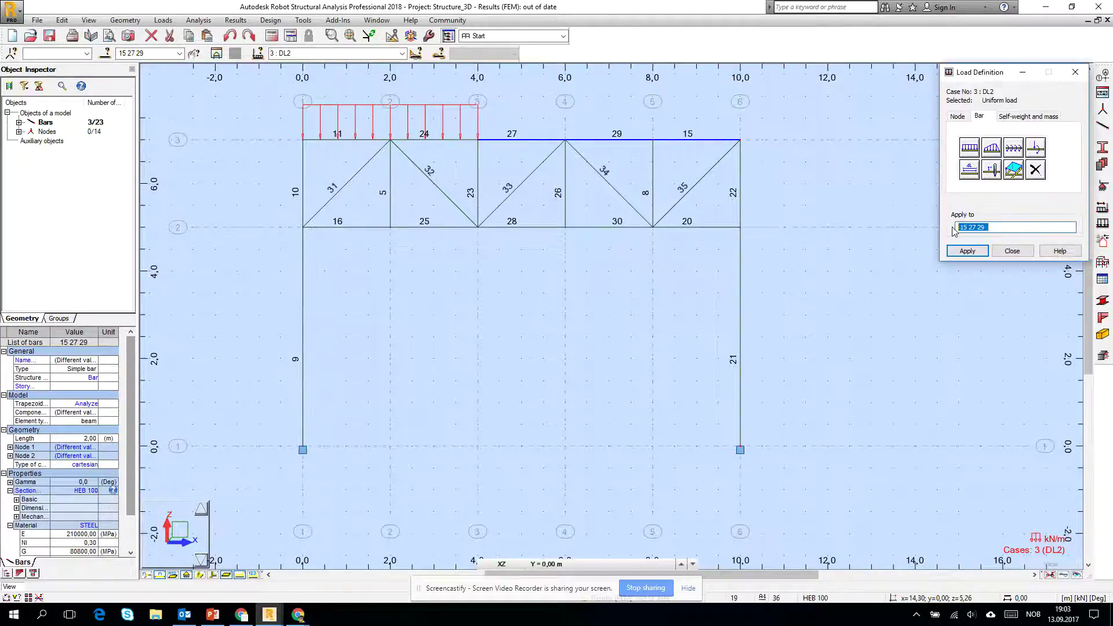
pyautogui.write('1')
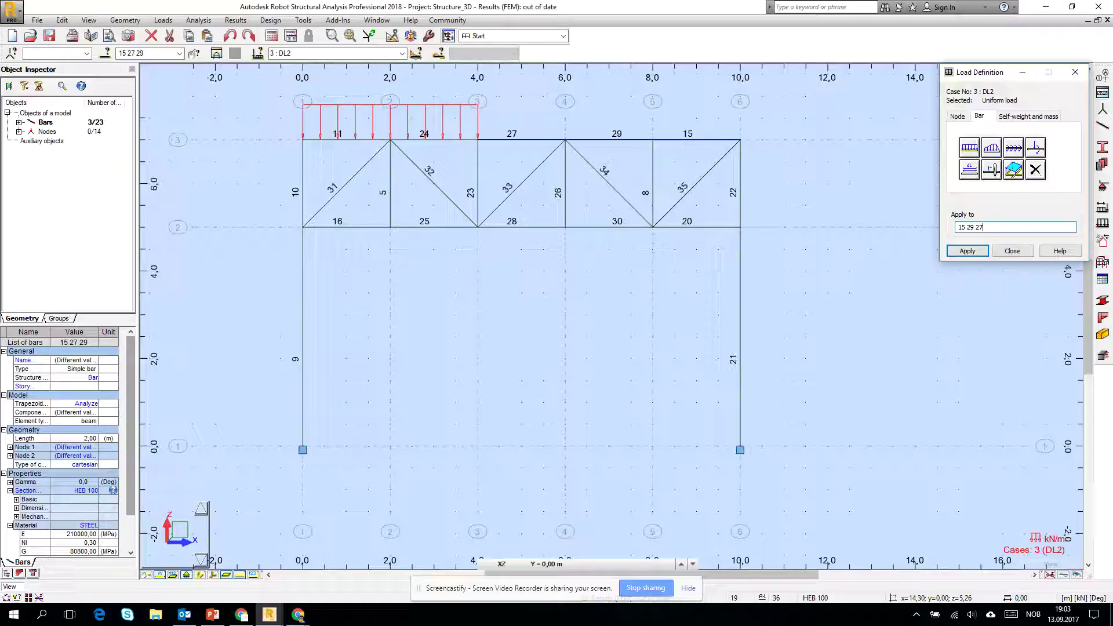
pyautogui.click(984, 250)
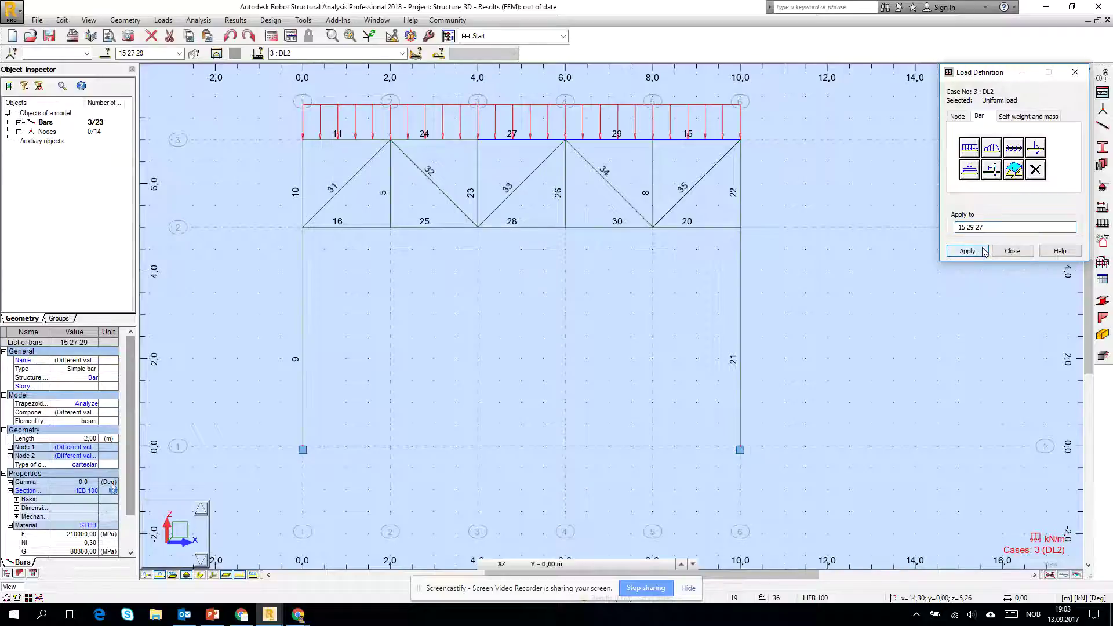
pyautogui.click(1011, 251)
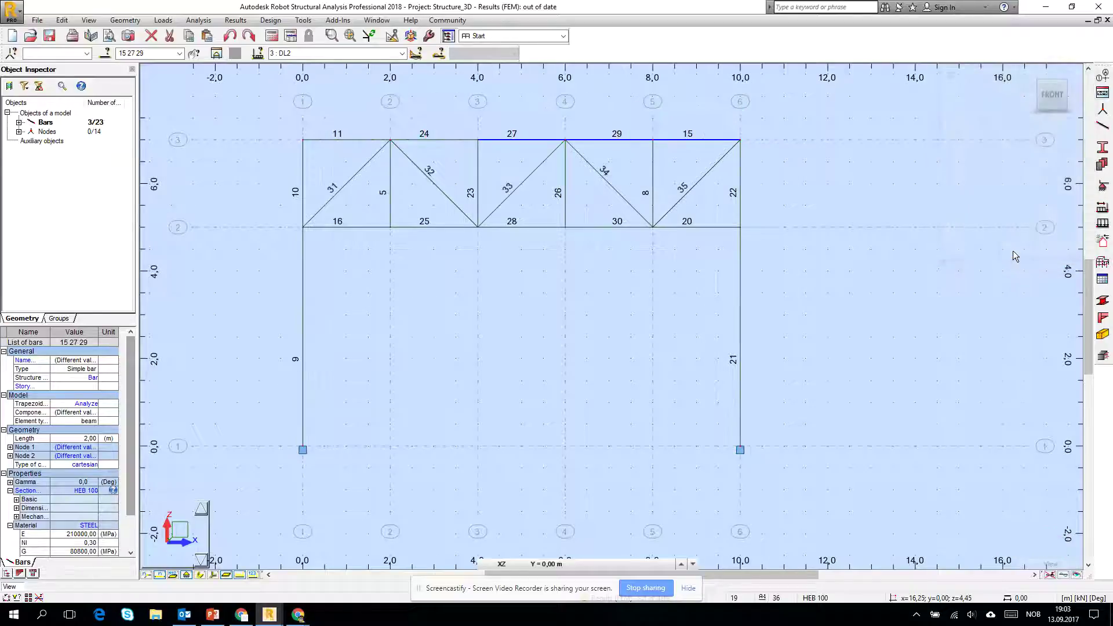
# Run the calculation past the instability prompt and dismiss the RY warning at nodes 2, 14, 16.
pyautogui.click(272, 36)
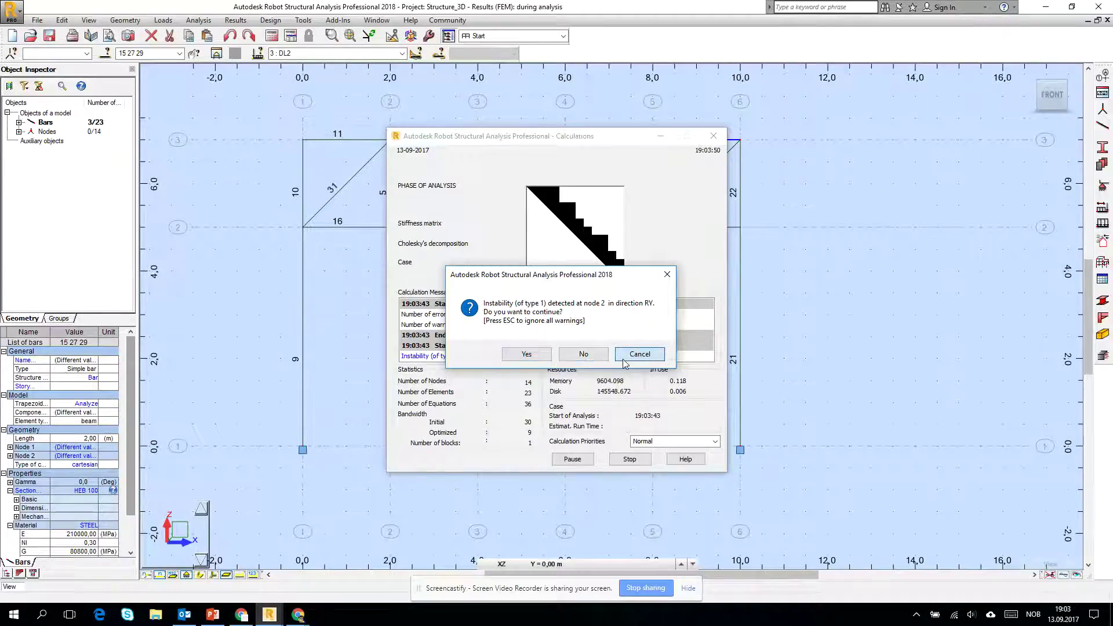
pyautogui.click(639, 353)
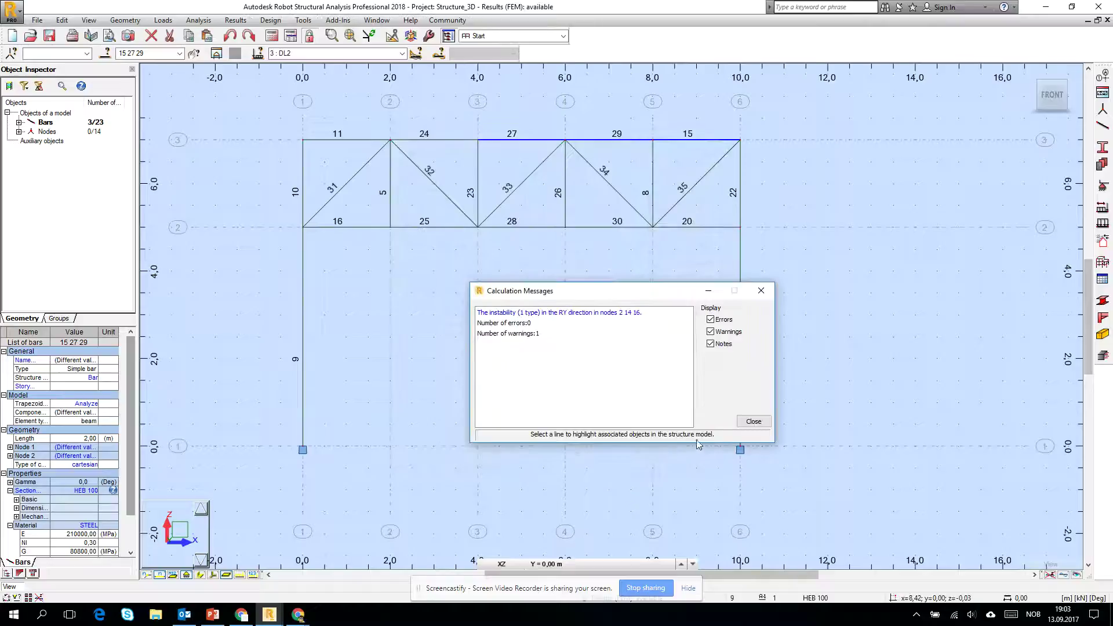
pyautogui.click(754, 421)
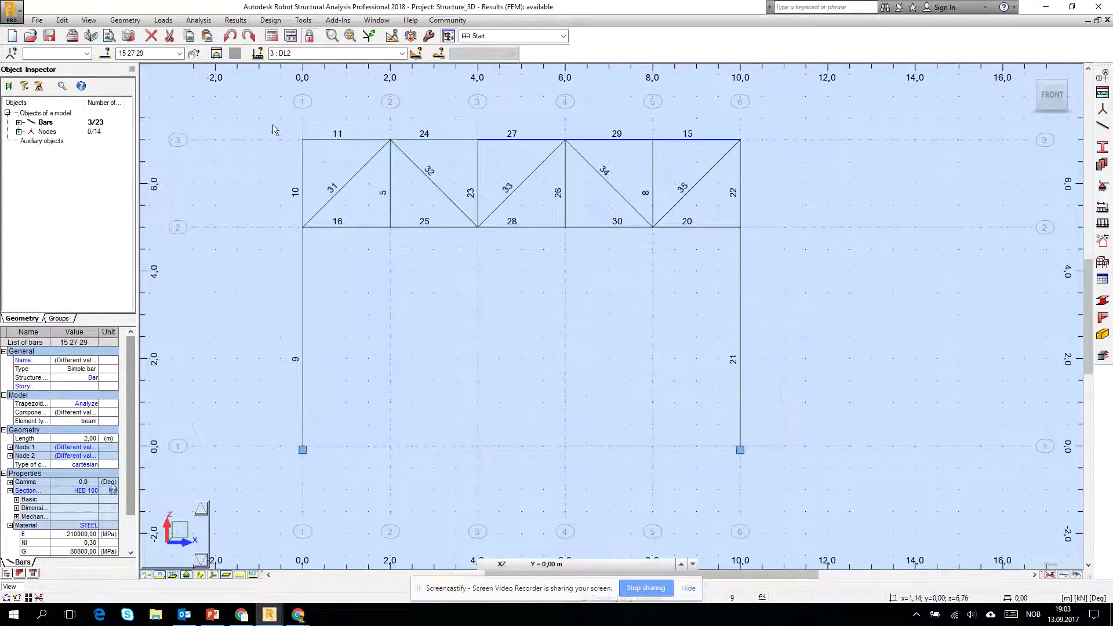
pyautogui.click(116, 21)
# Delete all bar releases and rerun the calculation, then show the deformed shape.
pyautogui.click(139, 206)
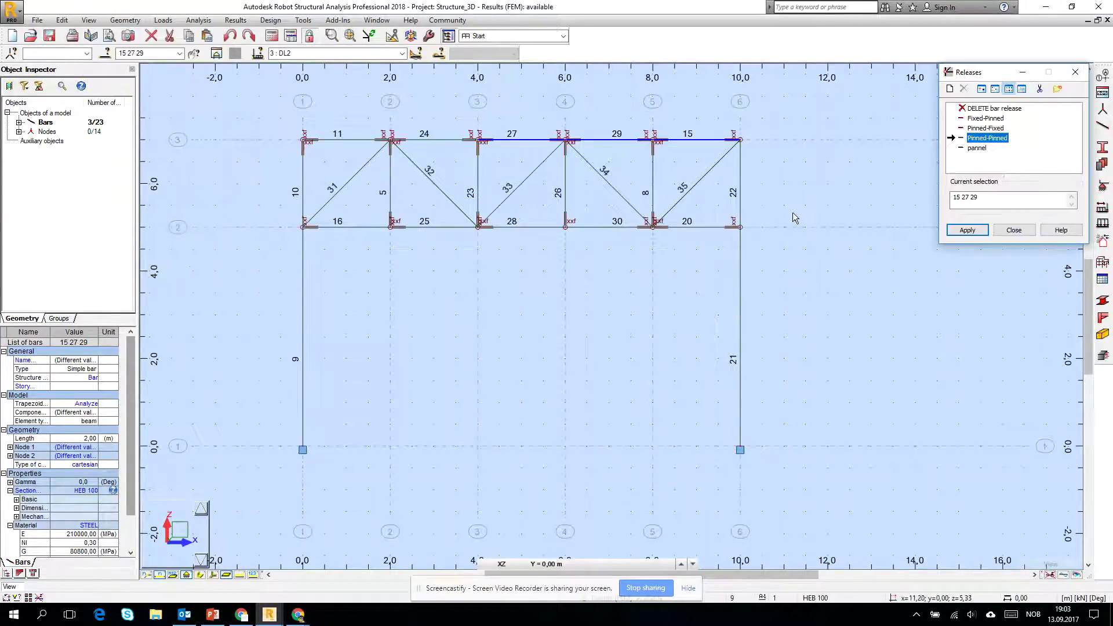
pyautogui.click(994, 109)
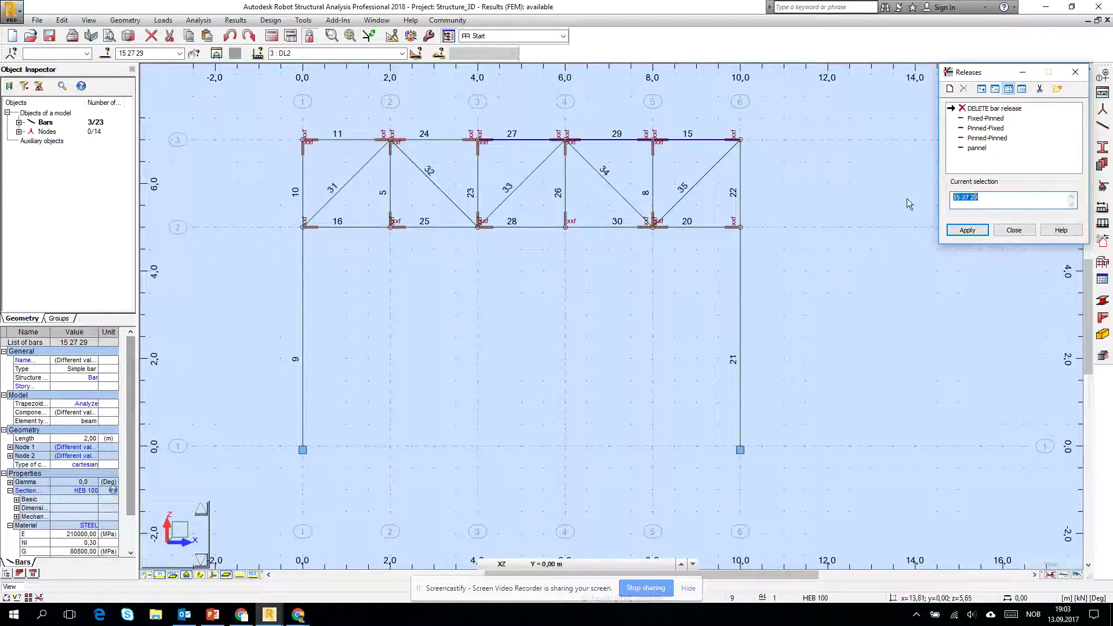
pyautogui.click(967, 230)
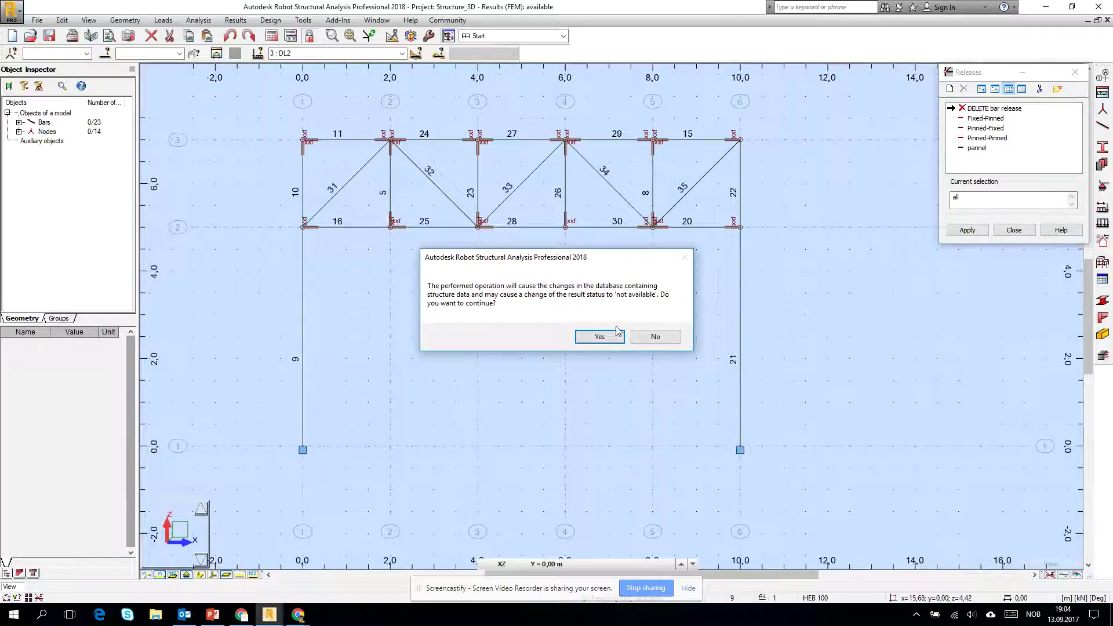
pyautogui.click(602, 339)
pyautogui.click(1014, 230)
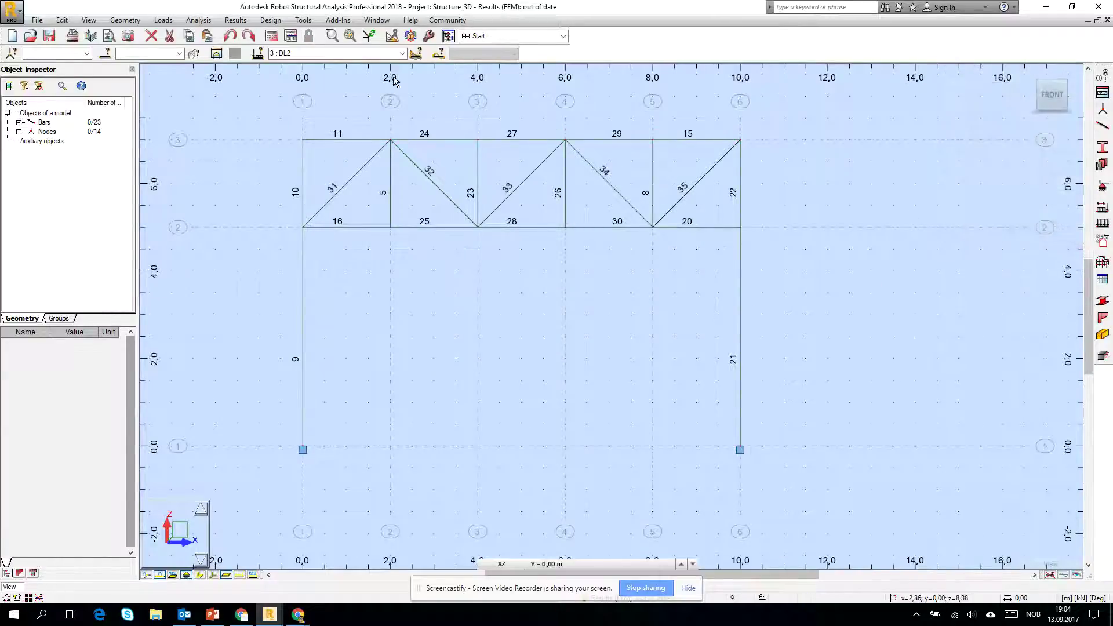
pyautogui.click(273, 37)
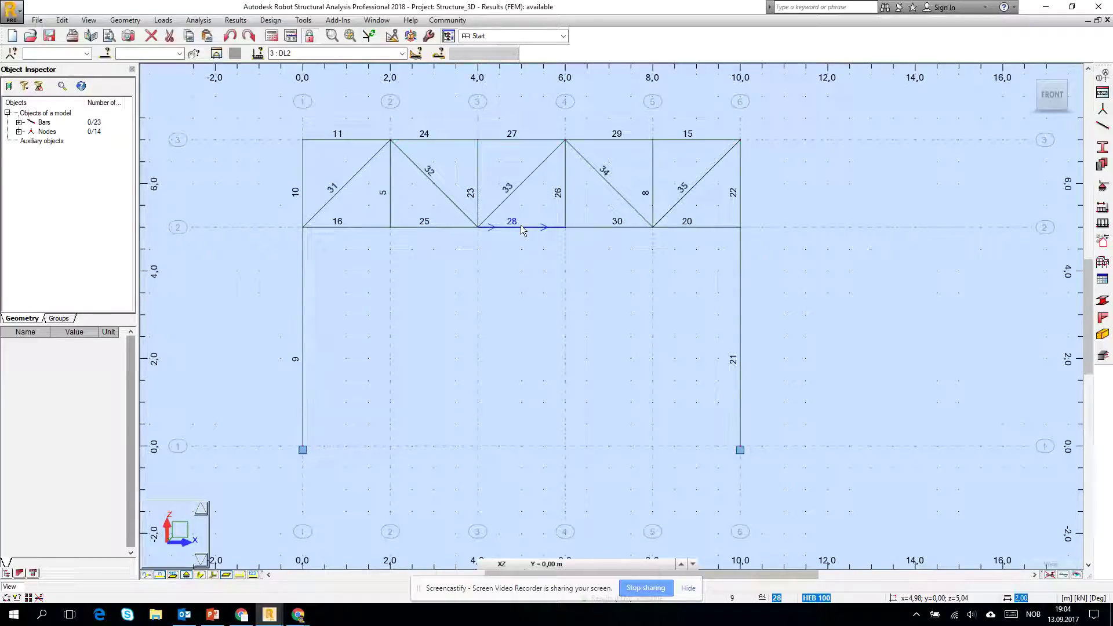
pyautogui.click(1062, 575)
# Assign Pinned-Pinned releases to the window-selected truss bars 5, 8, 11, 15, 16, 20 and 23–35.
pyautogui.click(1061, 575)
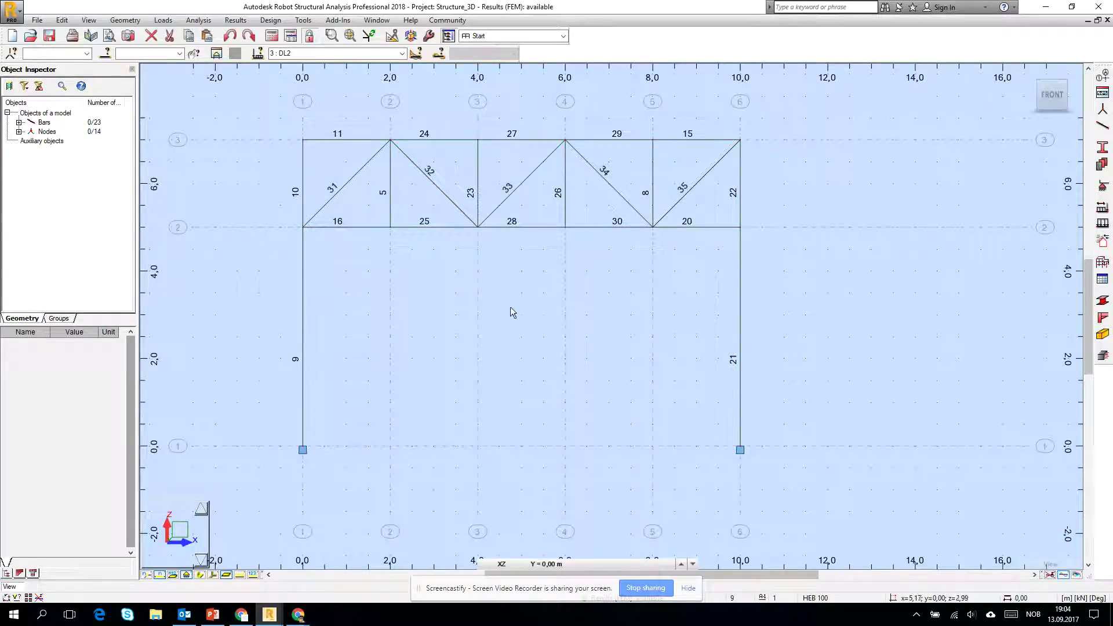
pyautogui.click(162, 21)
pyautogui.moveTo(135, 21)
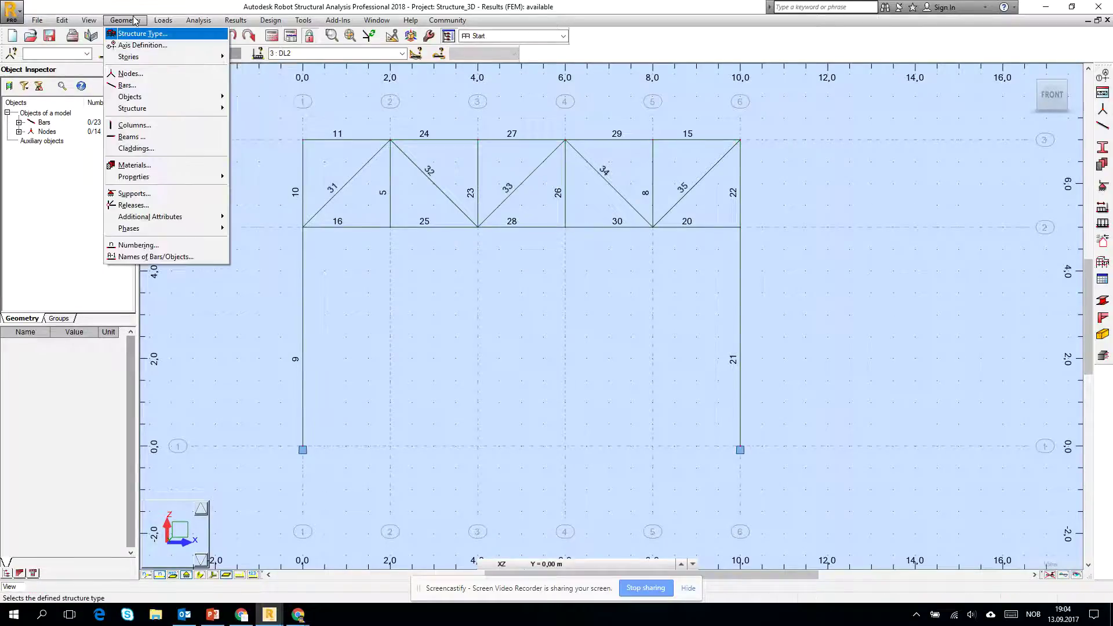
pyautogui.click(403, 95)
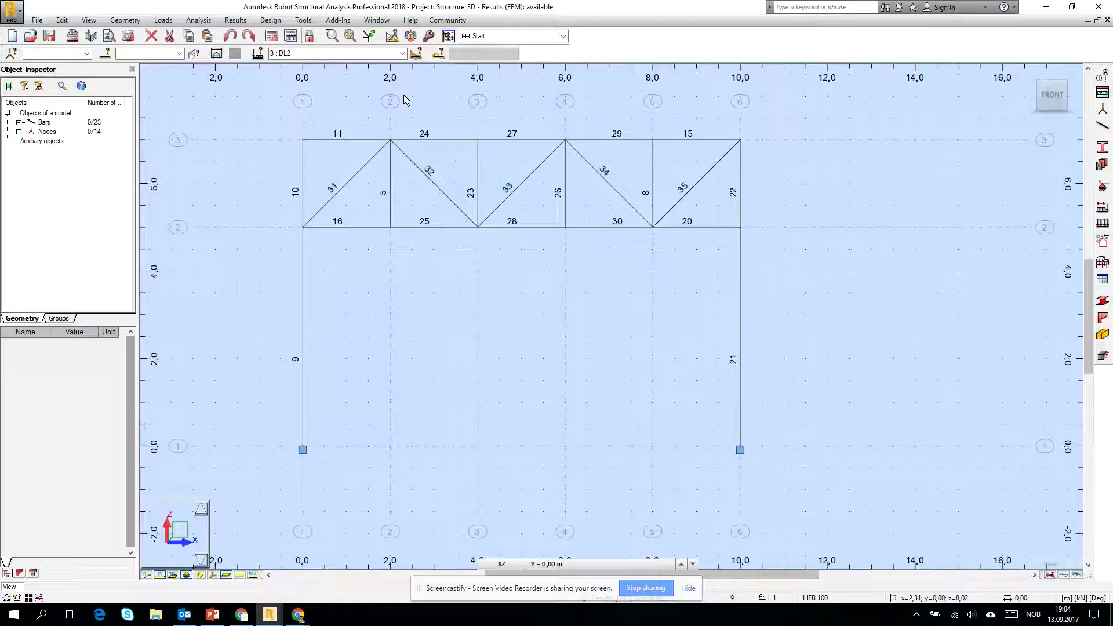
pyautogui.click(127, 20)
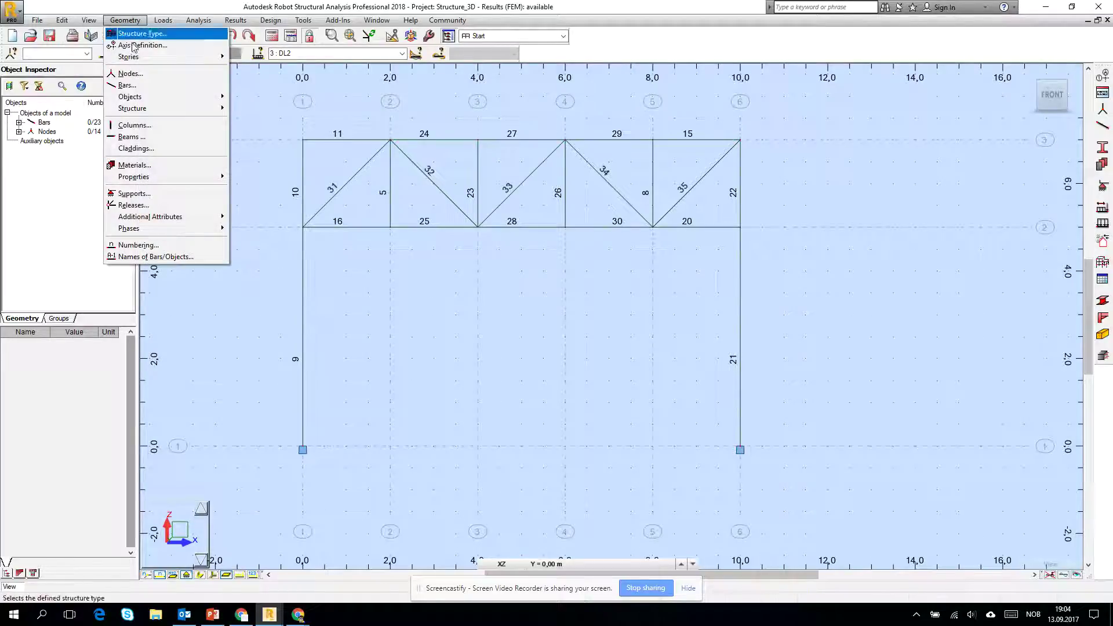
pyautogui.click(158, 205)
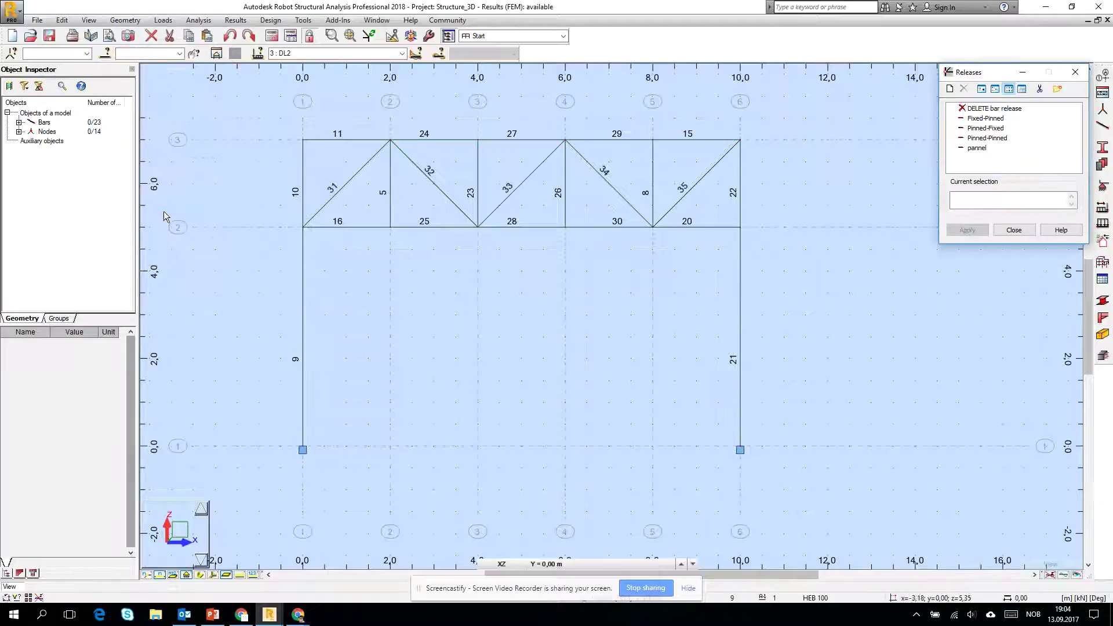
pyautogui.click(986, 140)
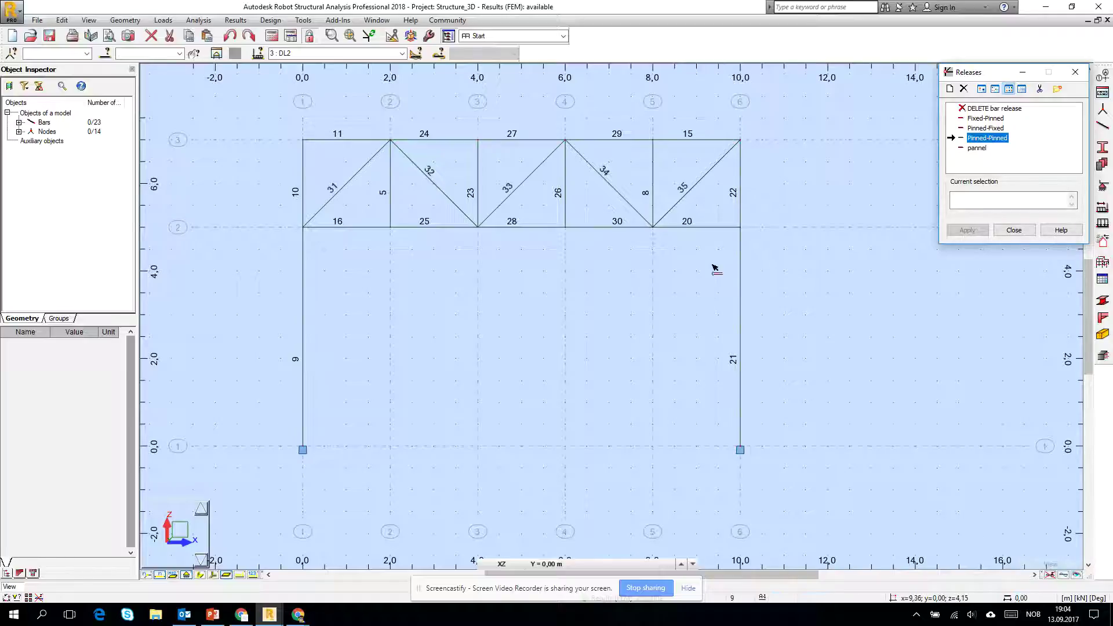
pyautogui.click(981, 203)
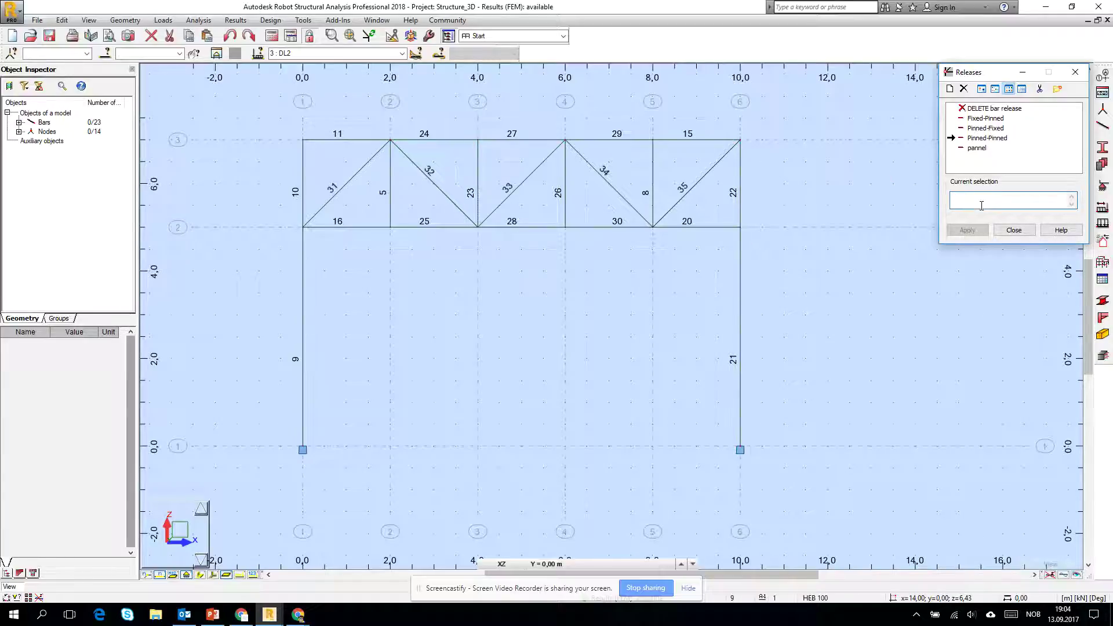
pyautogui.moveTo(749, 254); pyautogui.dragTo(300, 99)
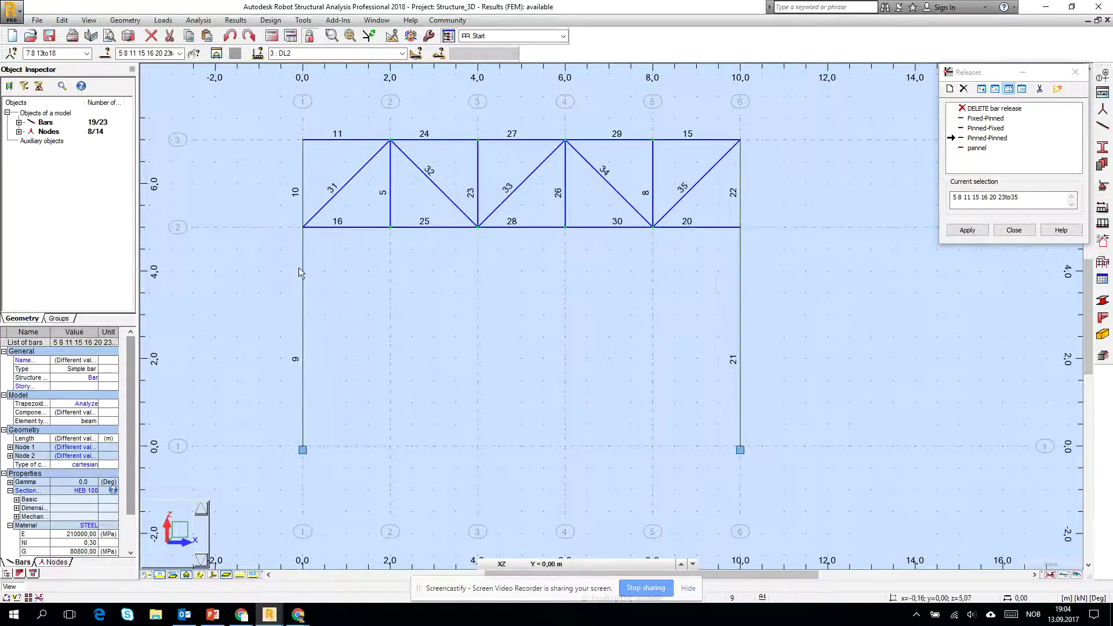
pyautogui.click(959, 233)
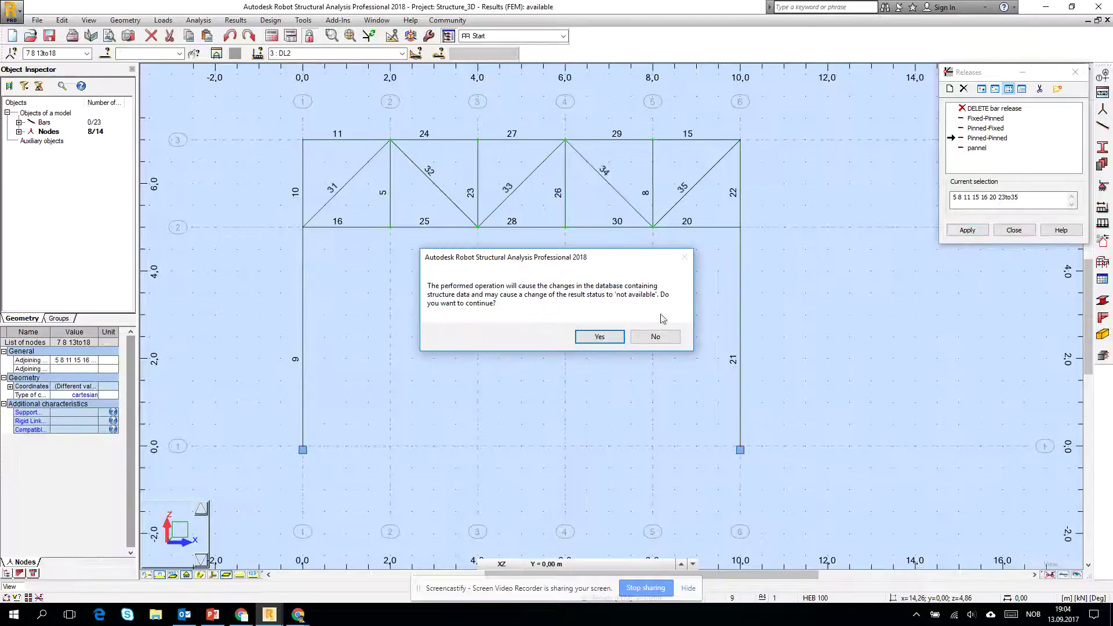
pyautogui.click(591, 337)
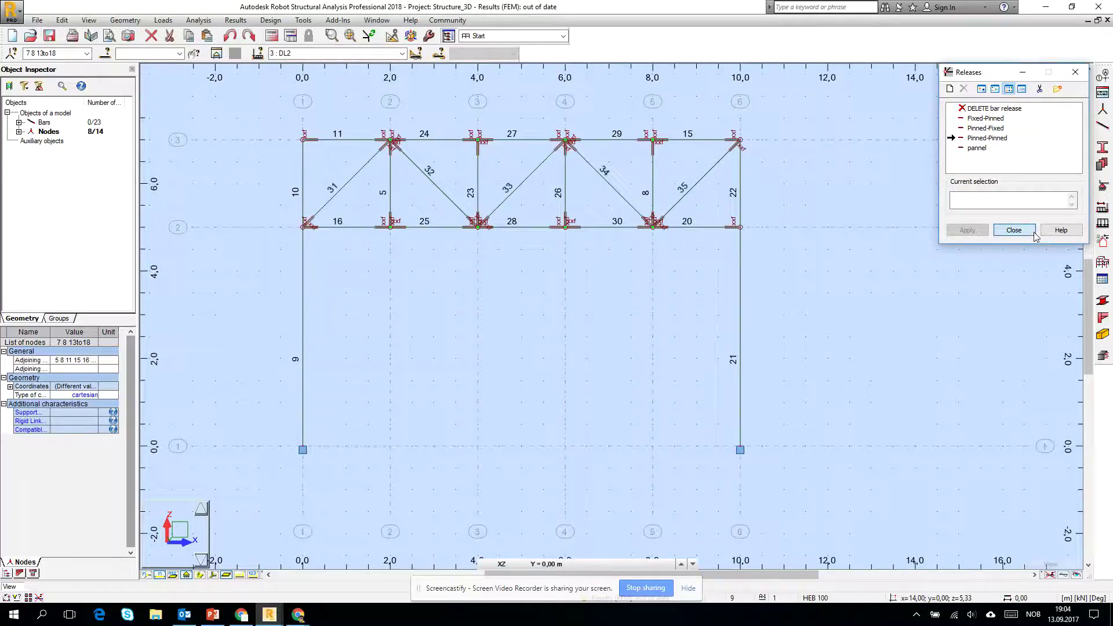
pyautogui.click(1014, 230)
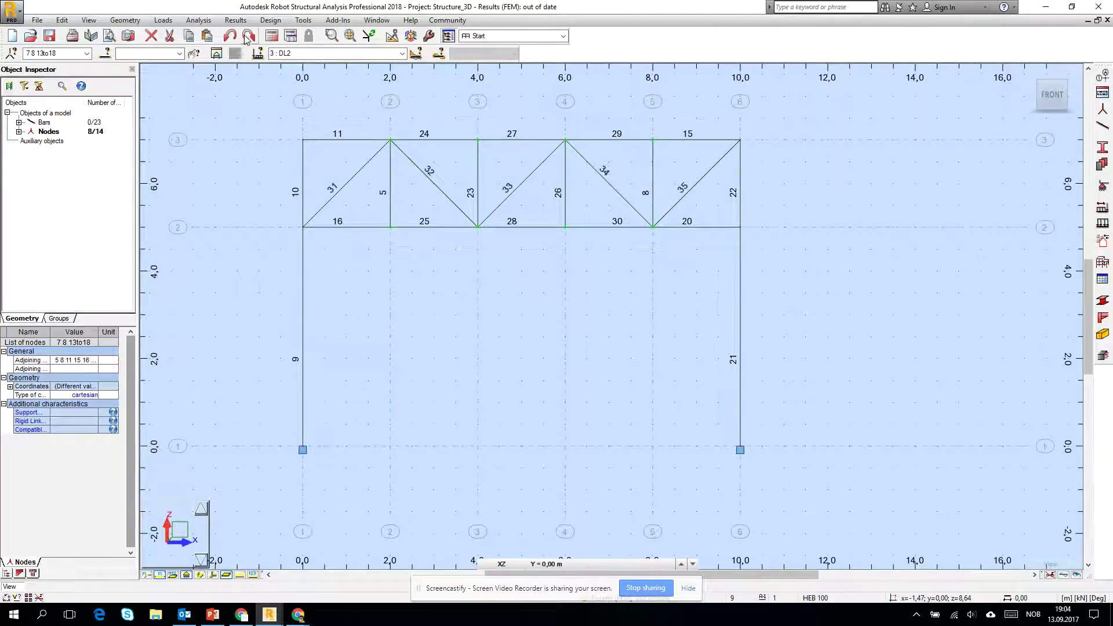
# Recalculate the frame, accepting both instability warnings and reviewing nodes 7, 8, 13to18.
pyautogui.click(272, 35)
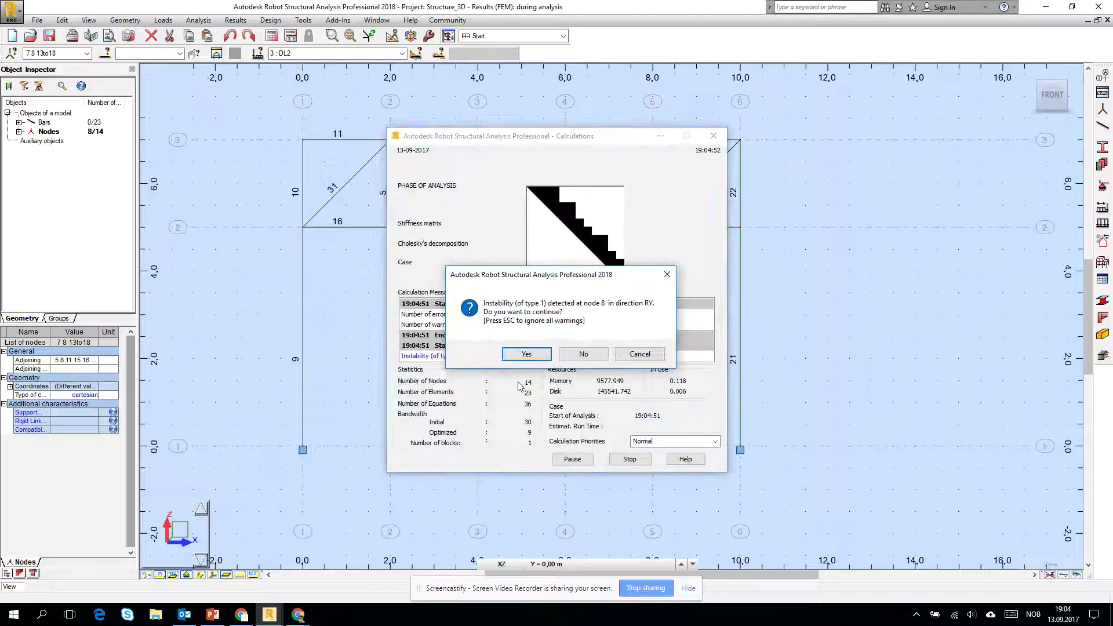
pyautogui.press('Return')
pyautogui.press('Return')
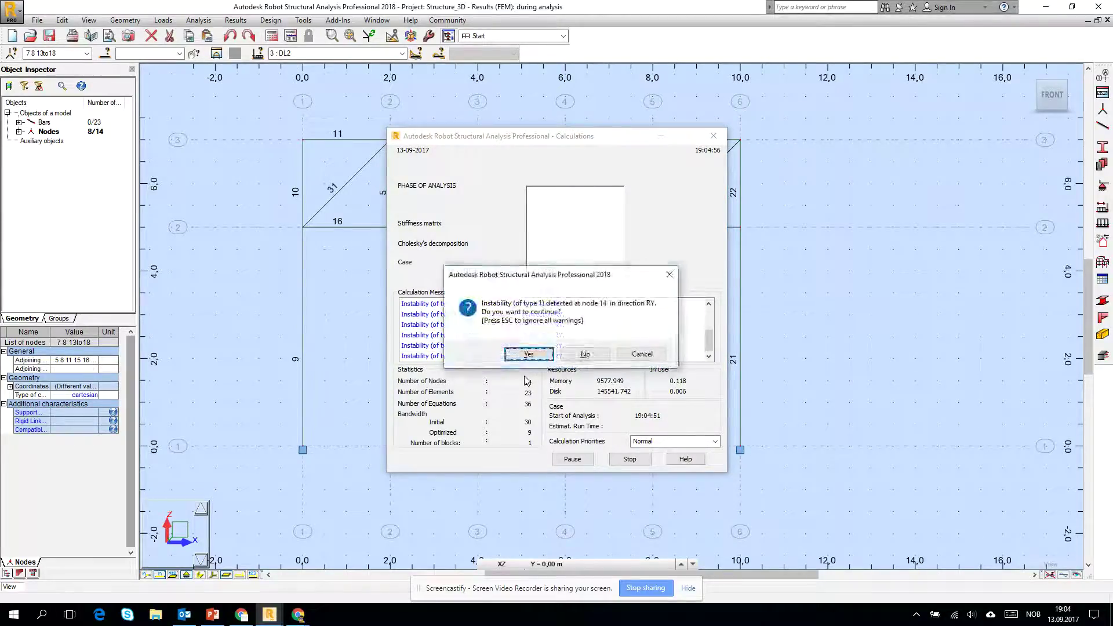
pyautogui.press('Return')
pyautogui.click(599, 313)
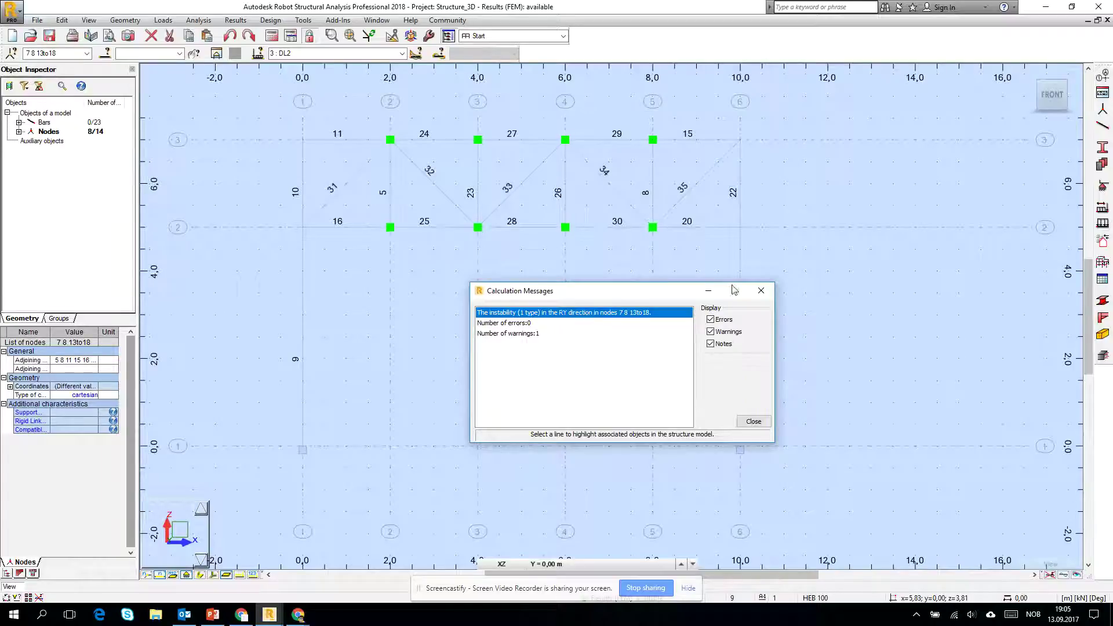
pyautogui.click(761, 291)
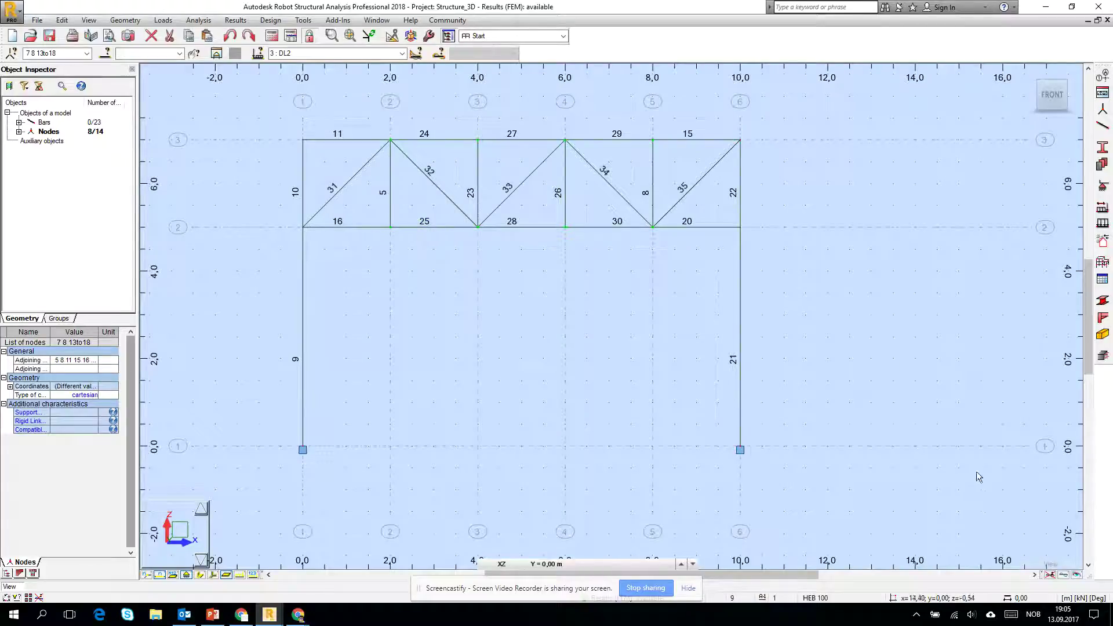
# Show and then hide the deformed shape of the frame.
pyautogui.click(1064, 575)
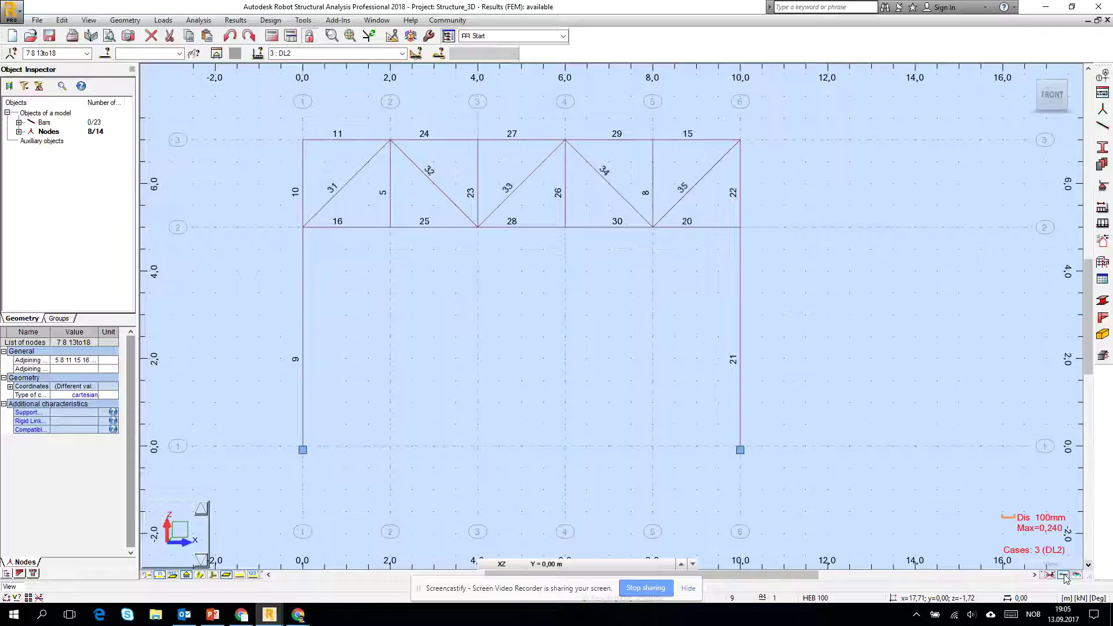
pyautogui.click(1063, 574)
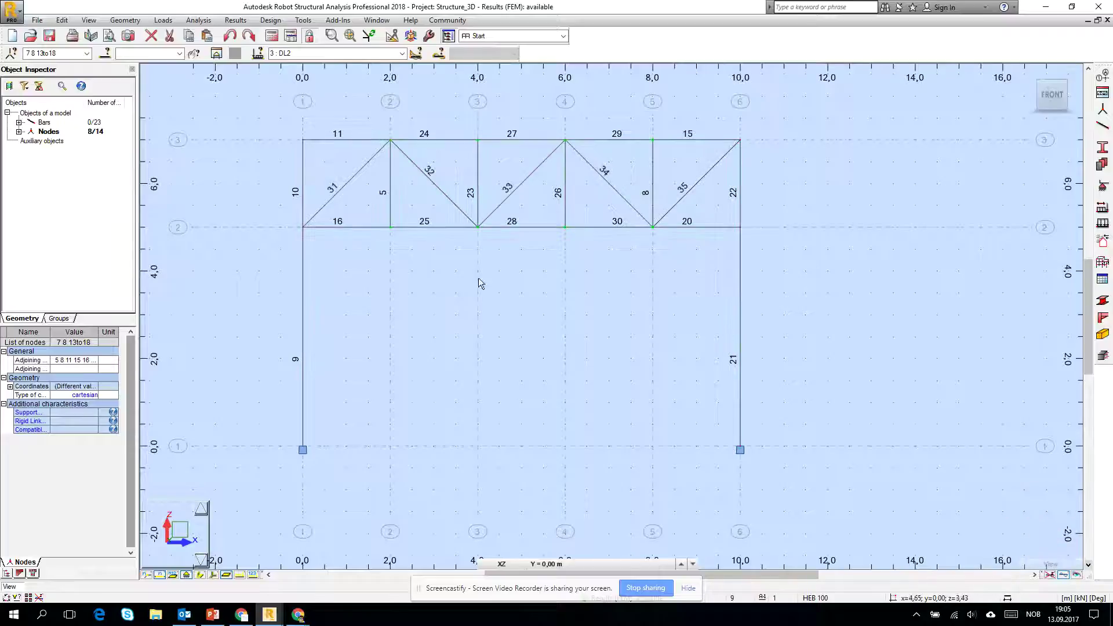
pyautogui.click(125, 20)
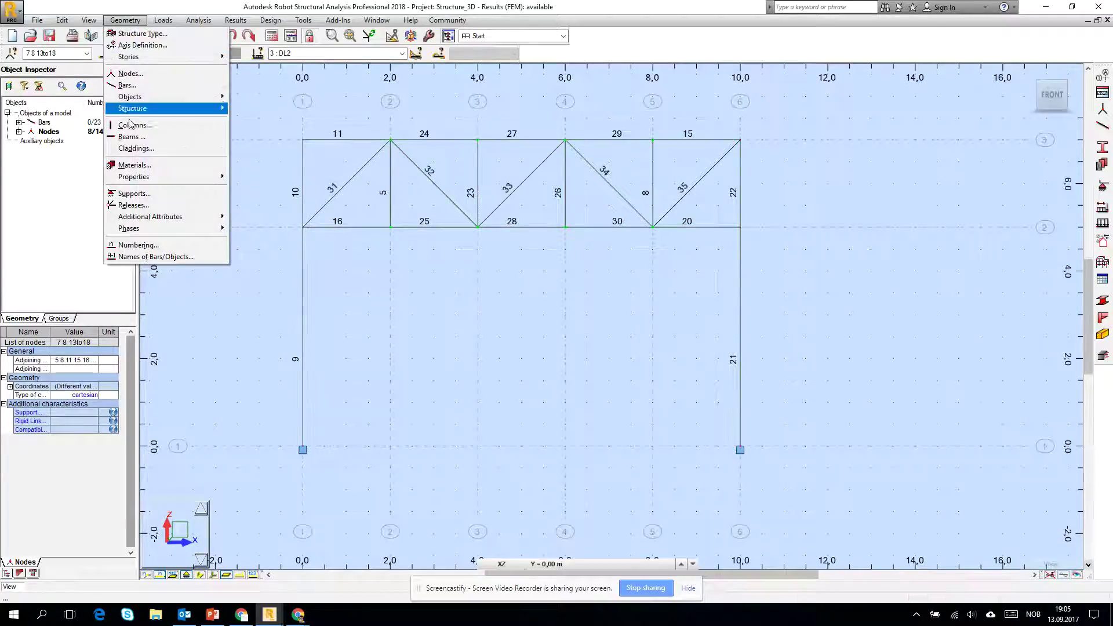
# Reopen the bar Releases dialog and zoom in on the joints of bars 16 and 25.
pyautogui.click(132, 206)
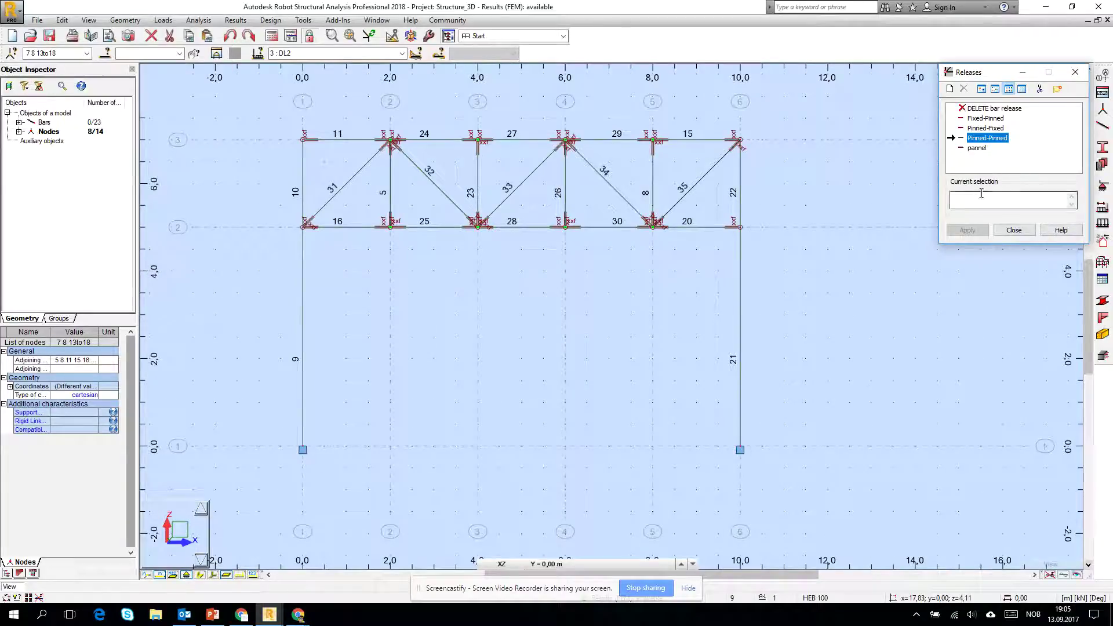
pyautogui.scroll(3, 323, 235)
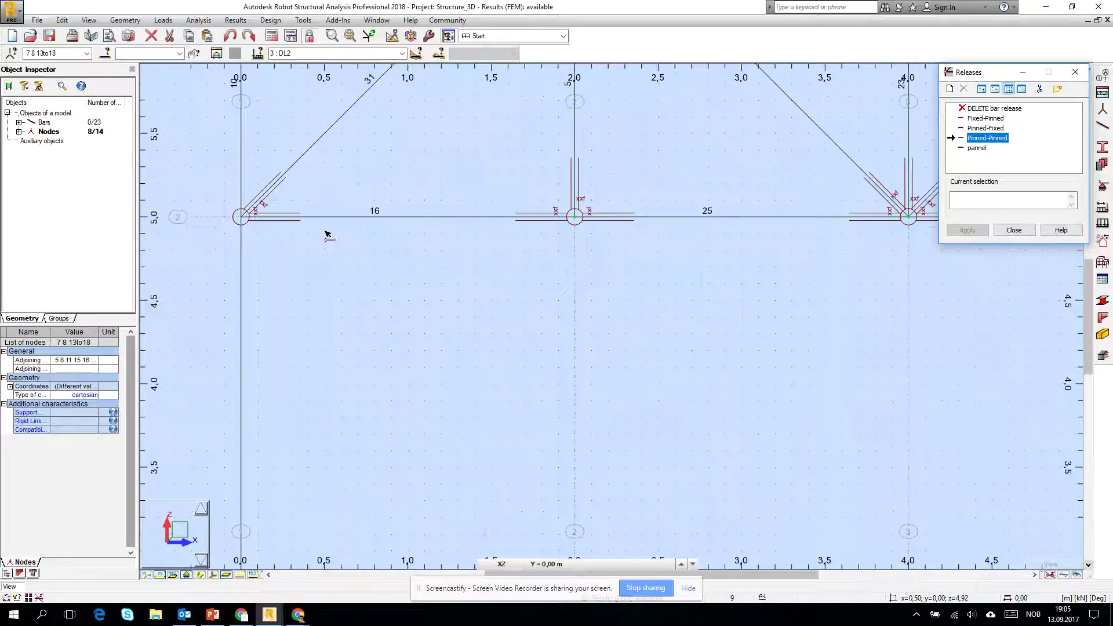
pyautogui.scroll(1, 458, 185)
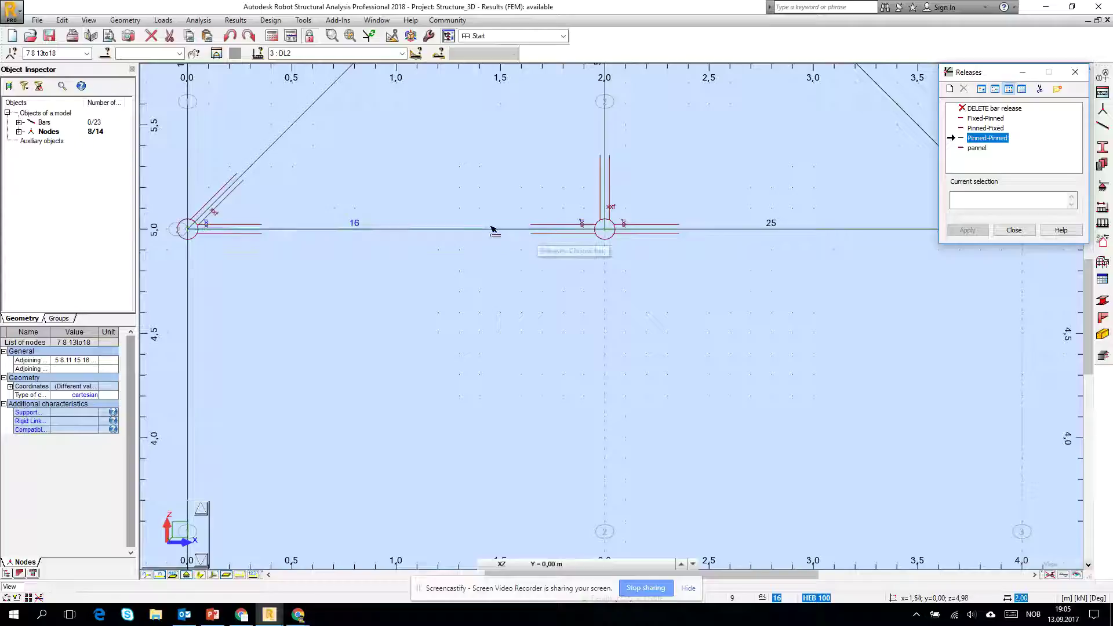
# Apply a Pinned-Fixed release to bottom-chord bar 16, accepting that results are lost.
pyautogui.click(986, 128)
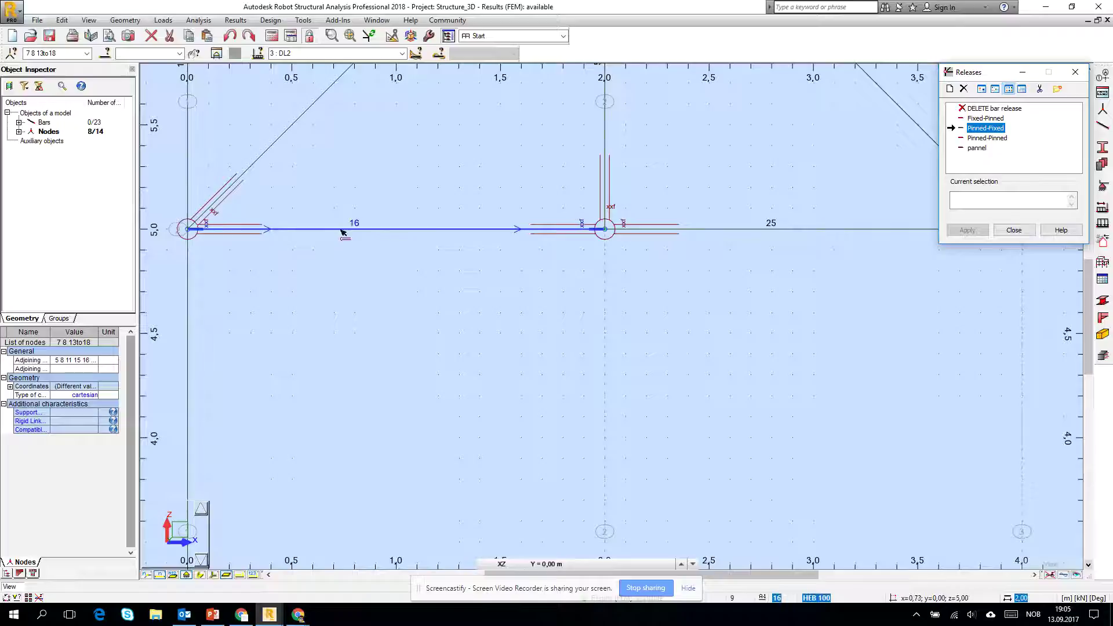
pyautogui.click(522, 231)
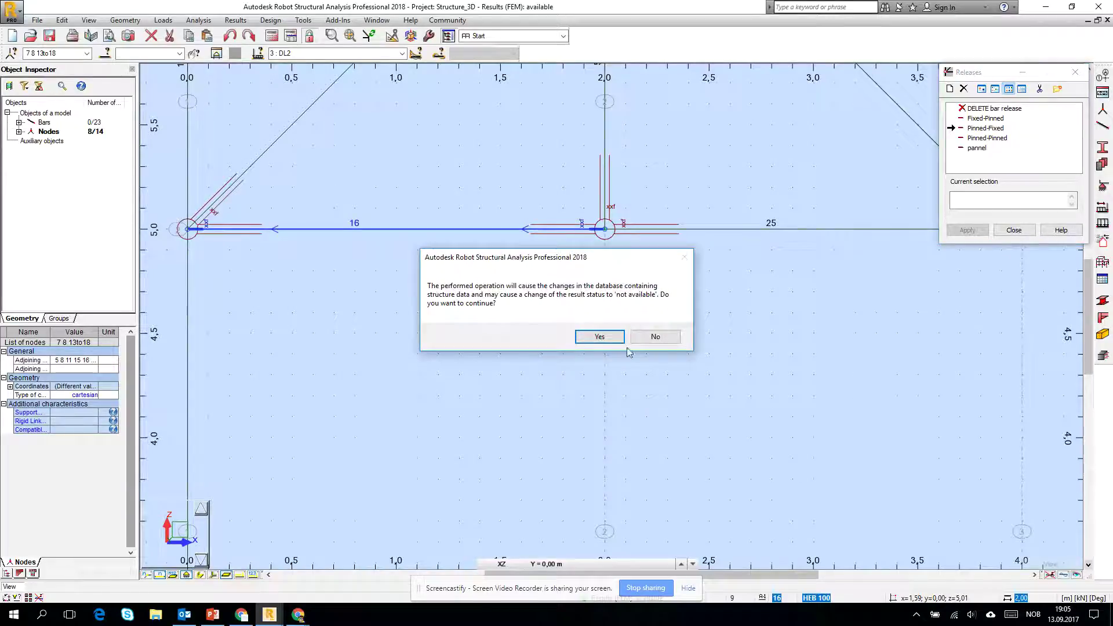
pyautogui.click(581, 334)
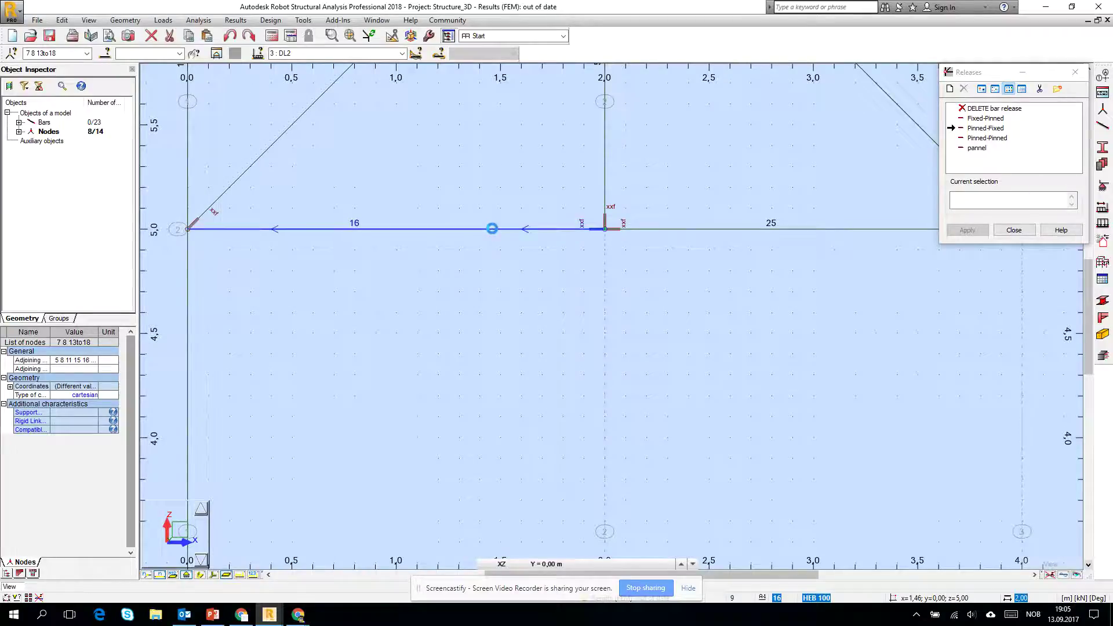
pyautogui.click(308, 228)
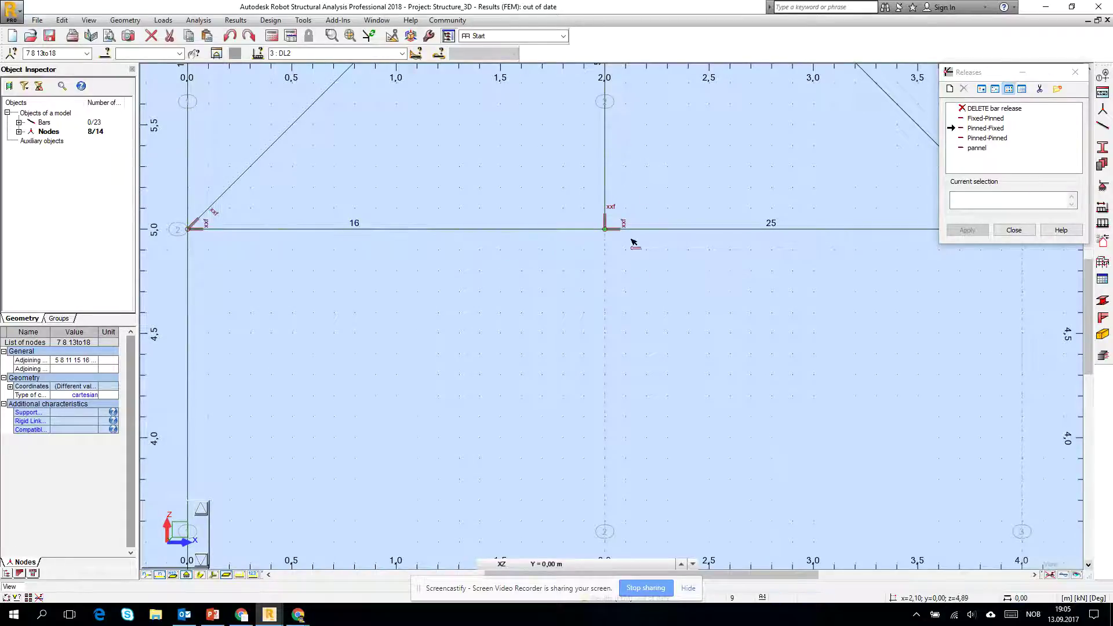
# Move bar 16's Pinned-Fixed release to its left end.
pyautogui.scroll(3, 591, 226)
pyautogui.scroll(3, 621, 236)
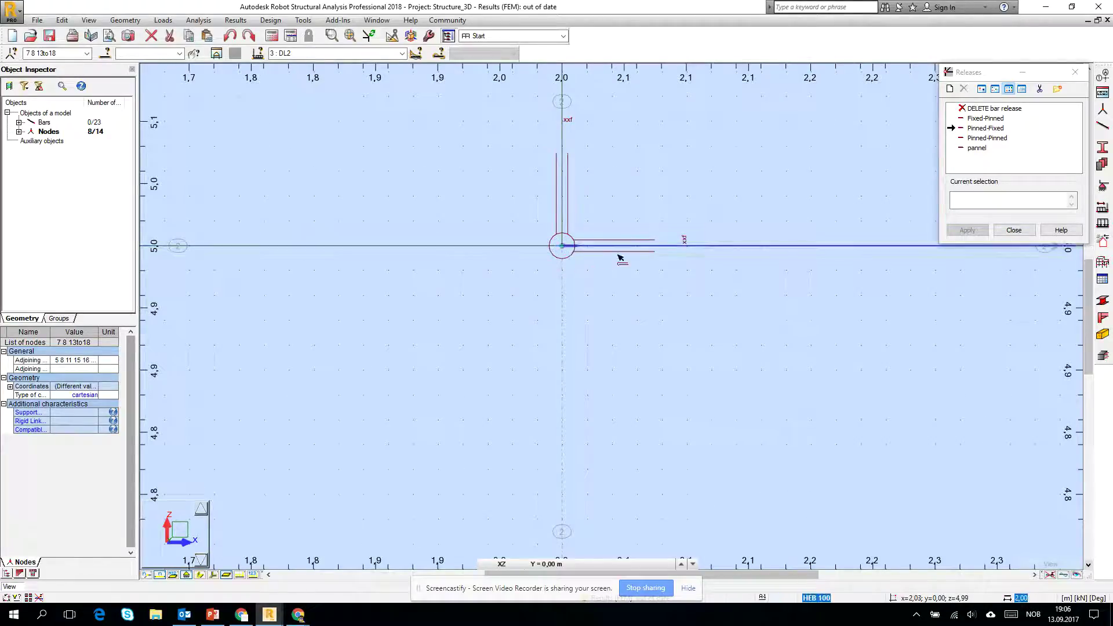
pyautogui.scroll(-5, 644, 281)
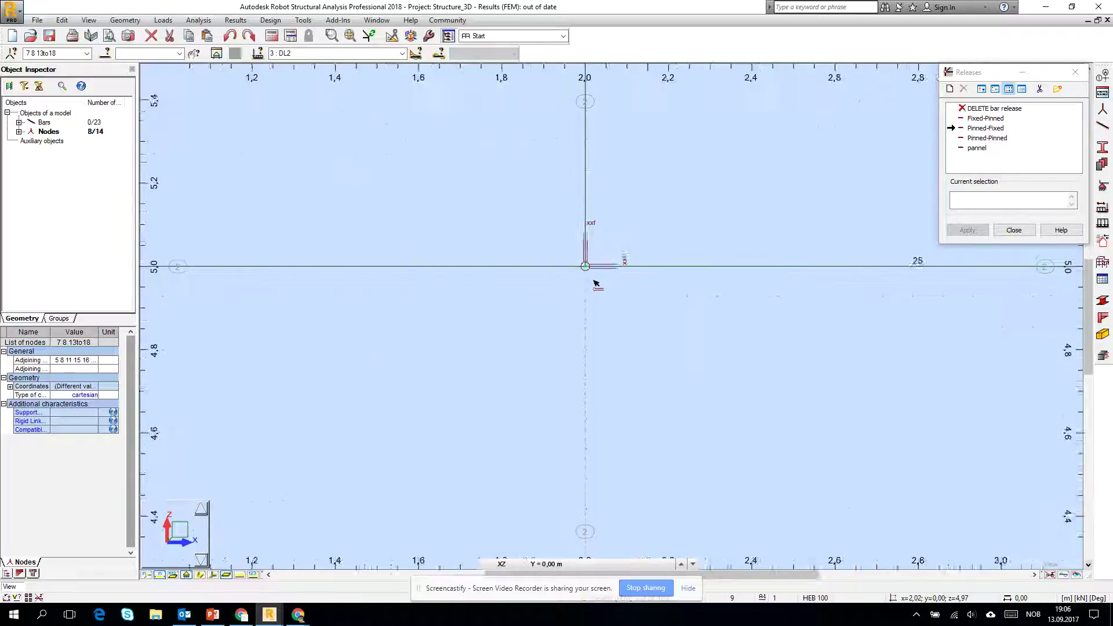
pyautogui.scroll(8, 611, 275)
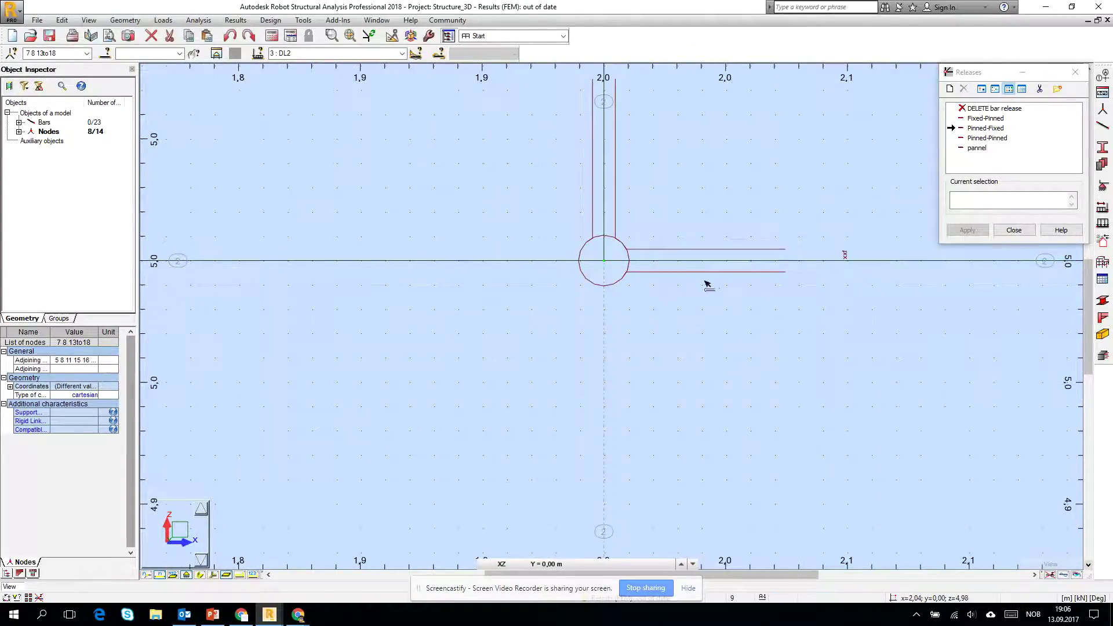
pyautogui.scroll(-5, 678, 332)
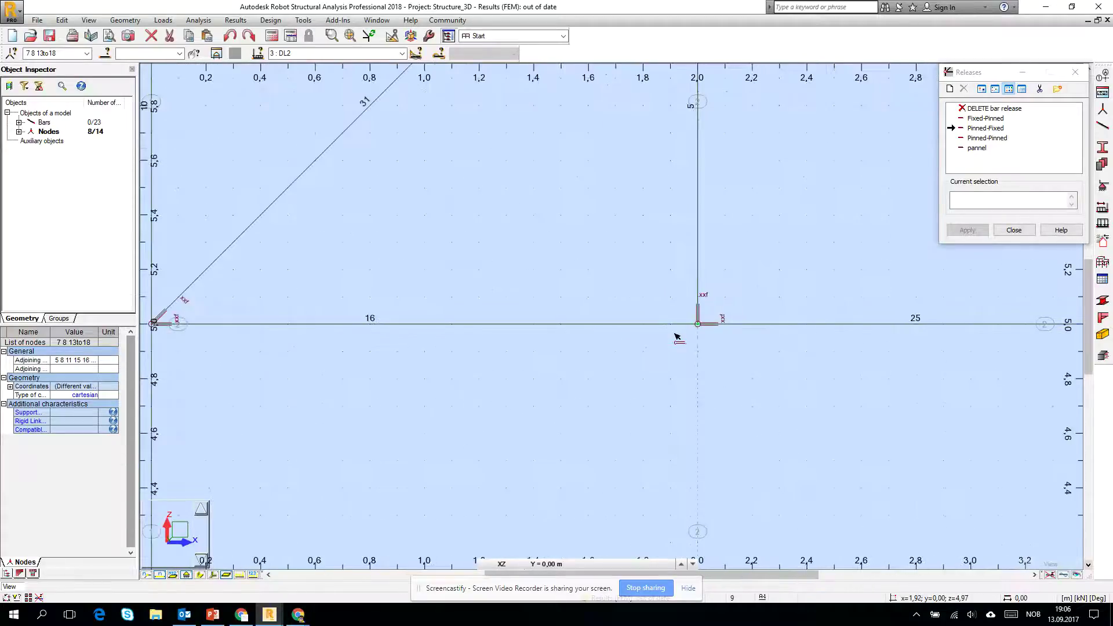
pyautogui.scroll(8, 679, 347)
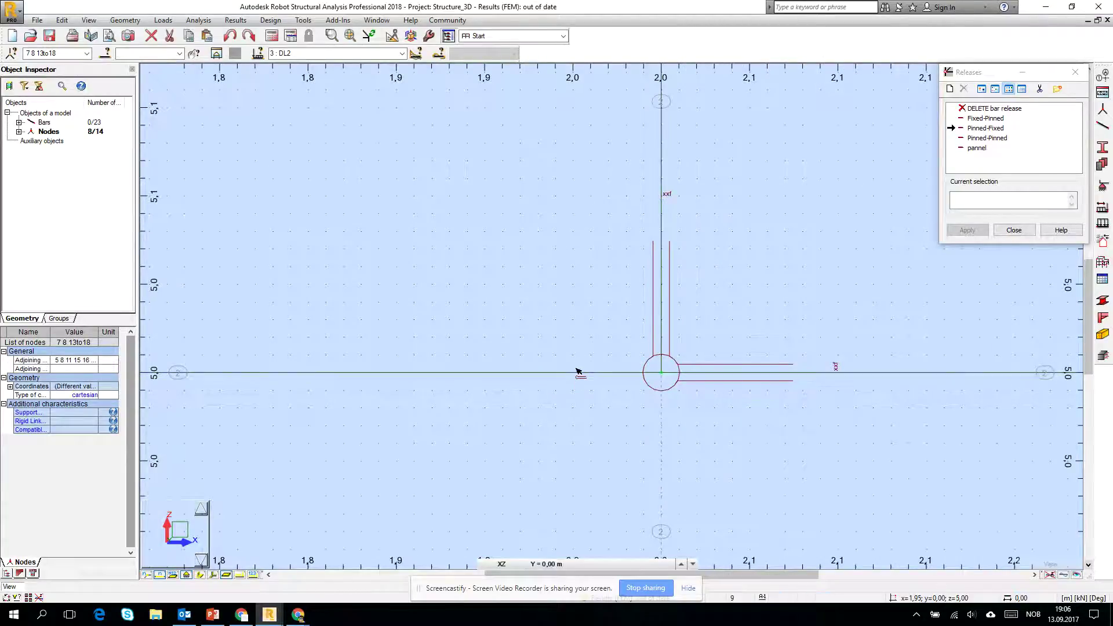
pyautogui.scroll(3, 672, 371)
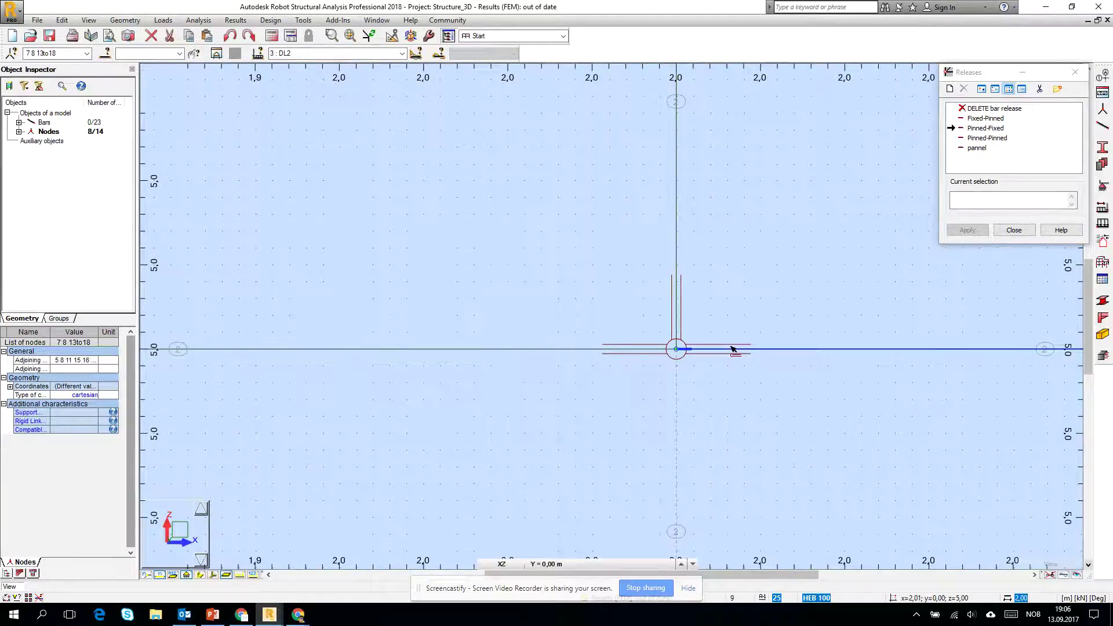
pyautogui.scroll(-3, 729, 356)
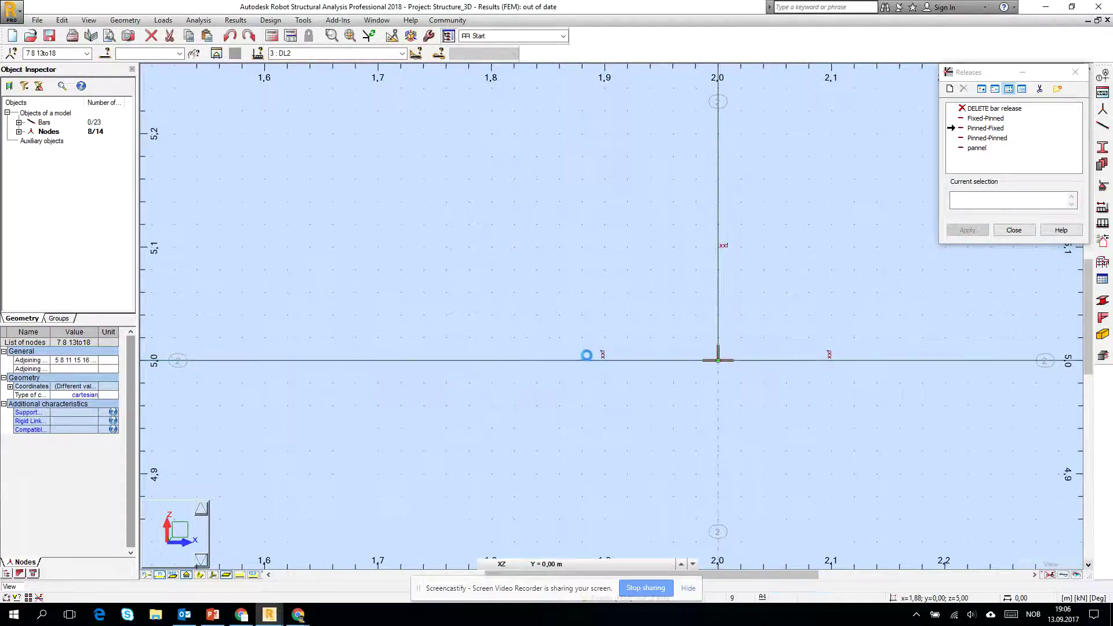
pyautogui.scroll(-6, 572, 388)
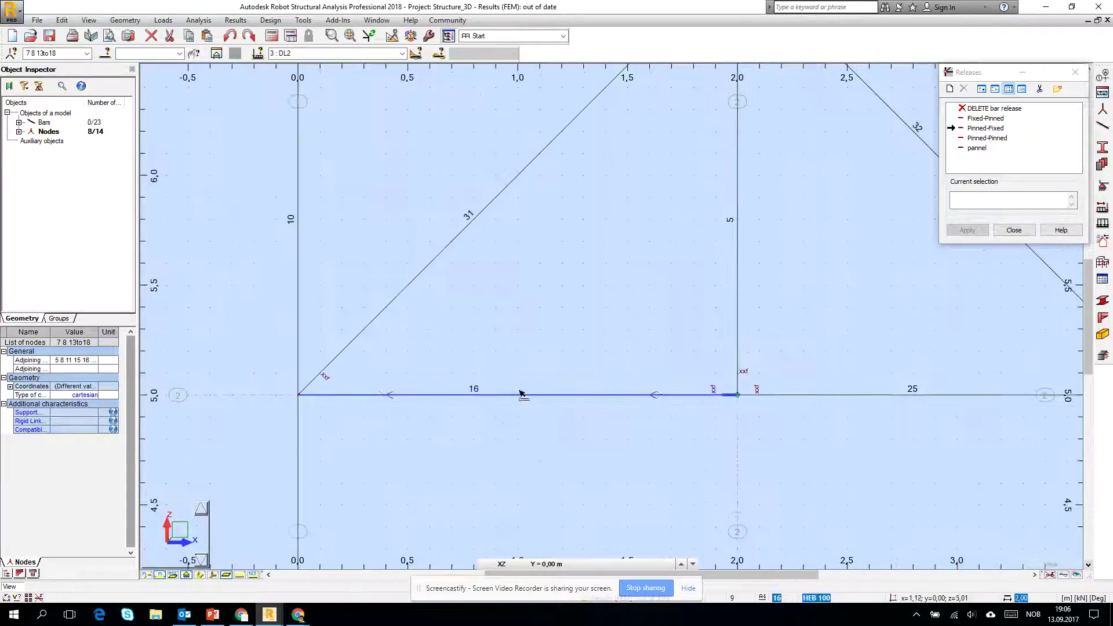
pyautogui.click(389, 395)
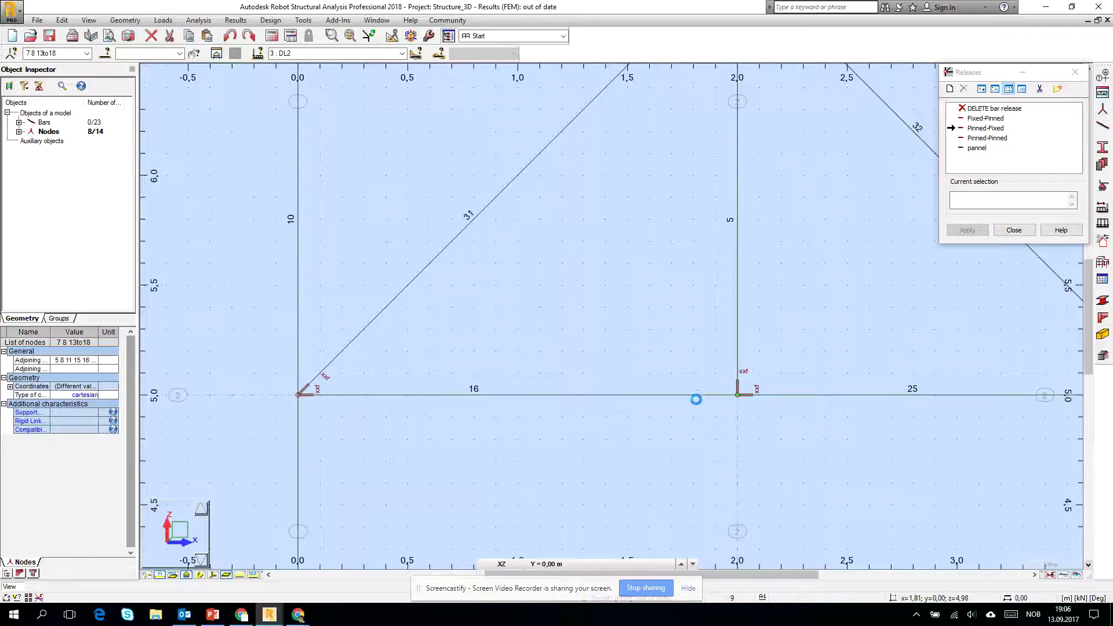
pyautogui.scroll(-2, 361, 331)
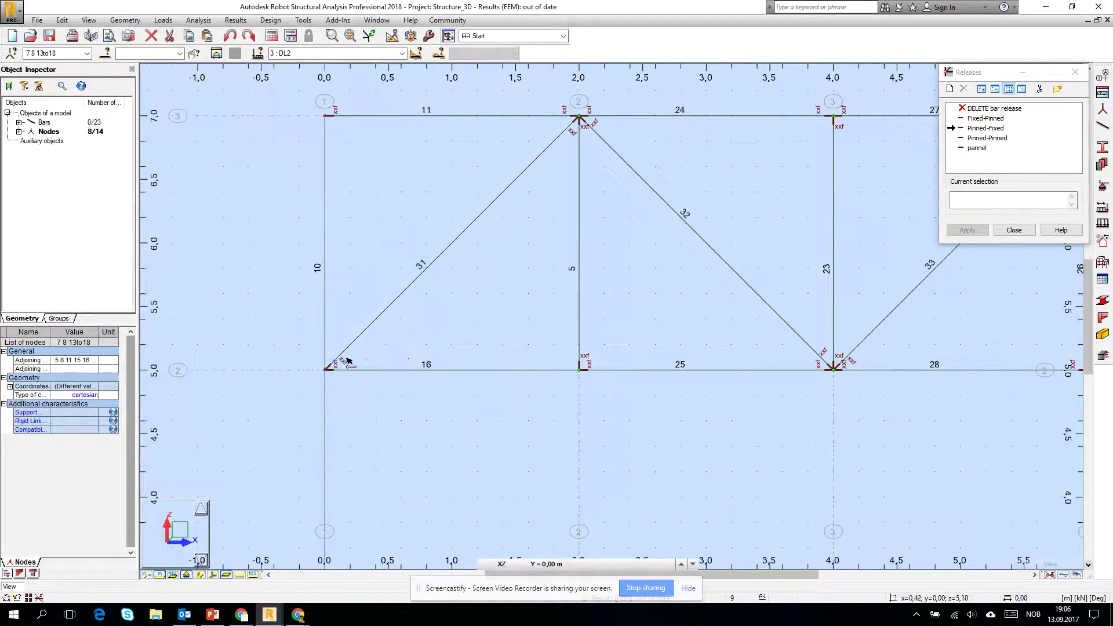
pyautogui.scroll(3, 817, 371)
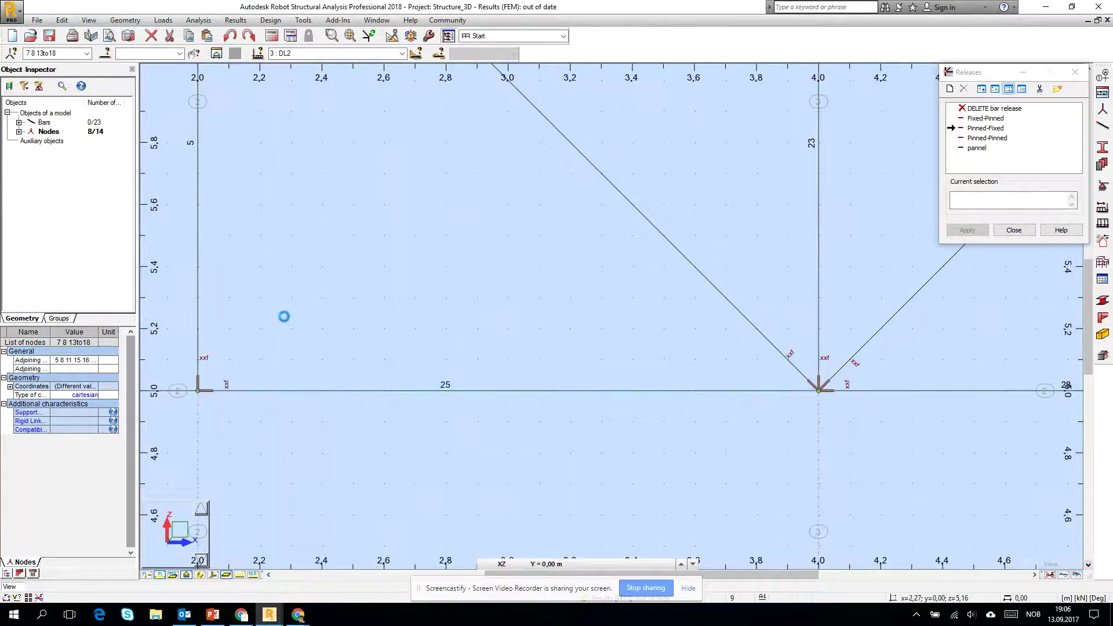
pyautogui.scroll(-2, 324, 298)
# Apply Pinned-Fixed releases to bottom-chord bars 28, 30 and 20.
pyautogui.click(522, 322)
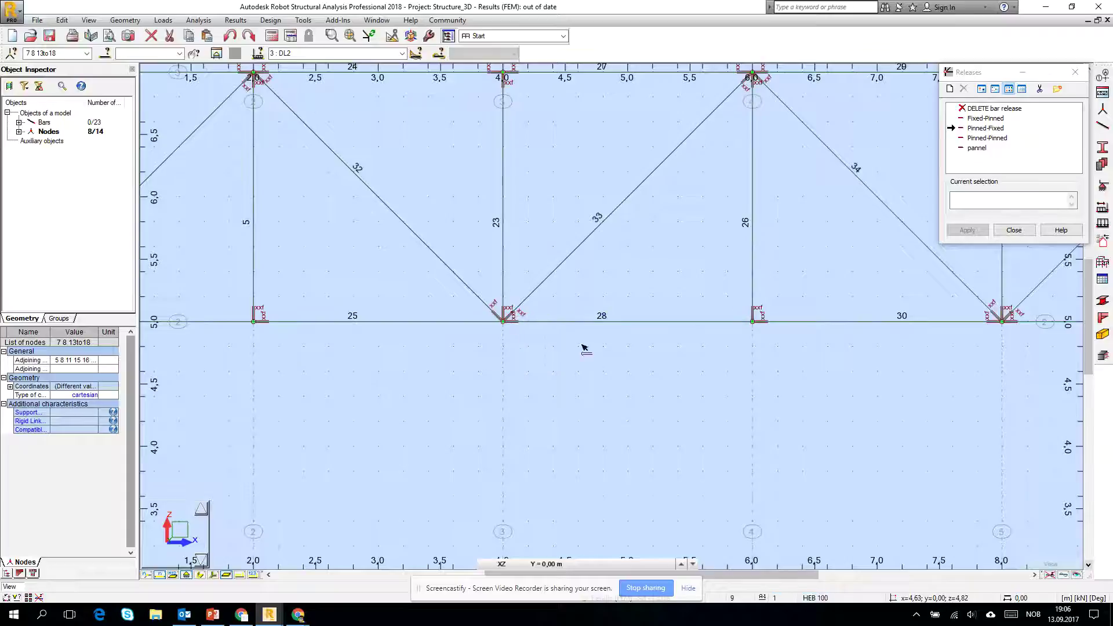
pyautogui.scroll(-1, 540, 288)
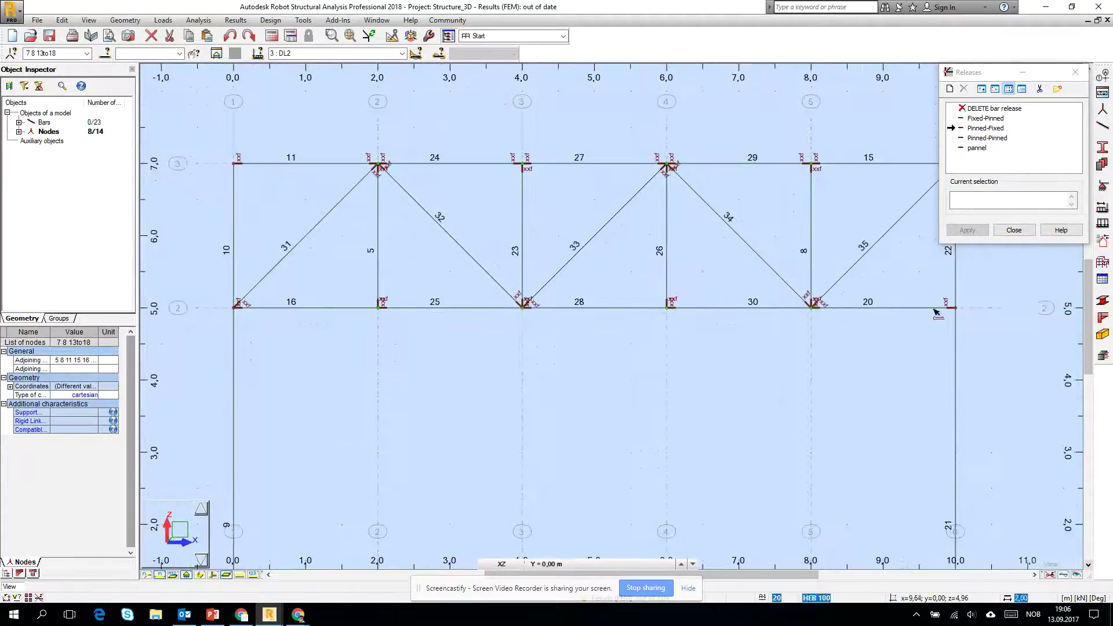
pyautogui.scroll(2, 934, 308)
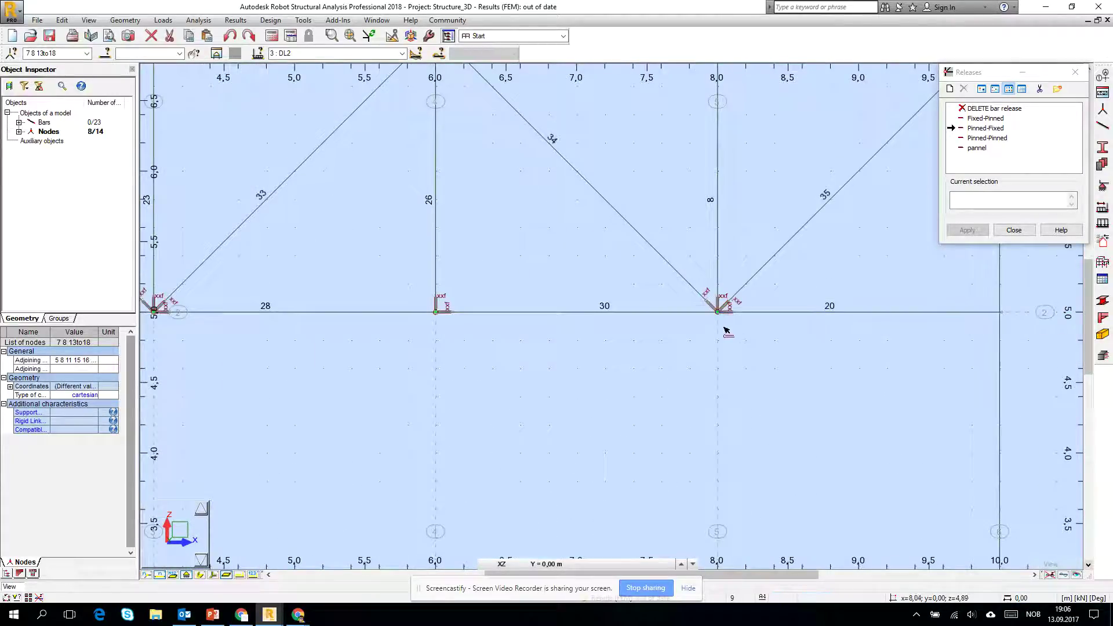
pyautogui.scroll(4, 721, 328)
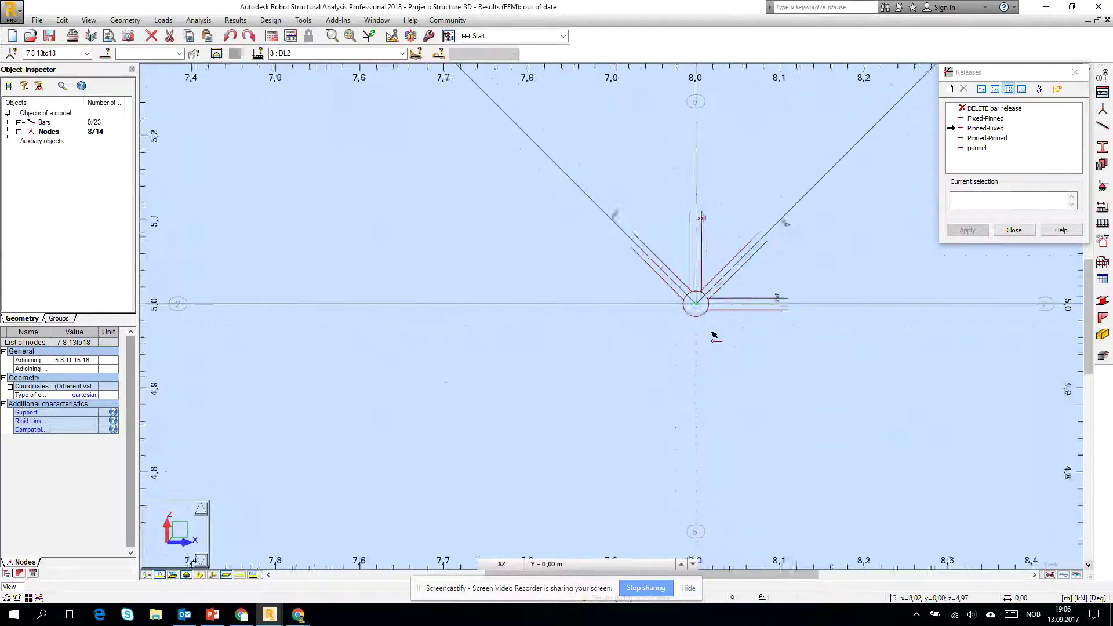
pyautogui.scroll(1, 714, 335)
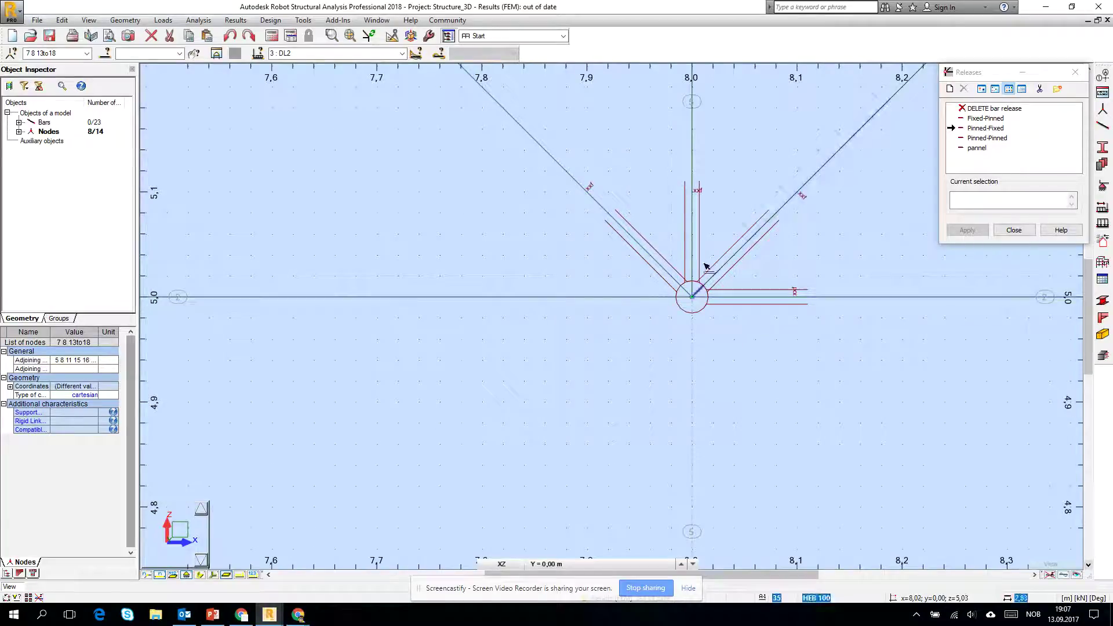
pyautogui.click(611, 302)
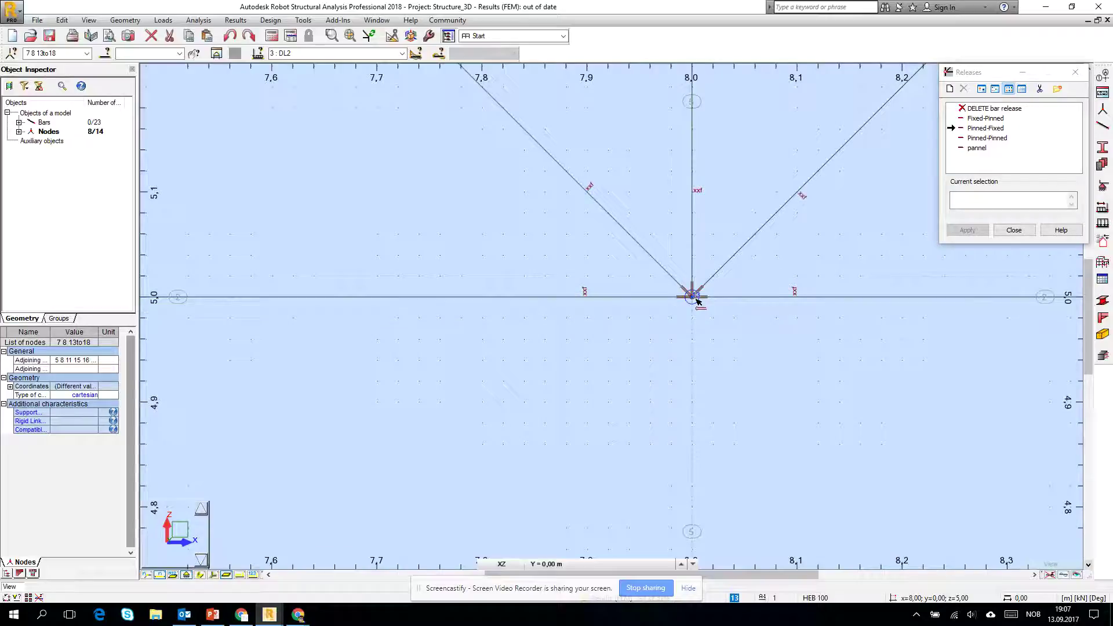
pyautogui.click(505, 300)
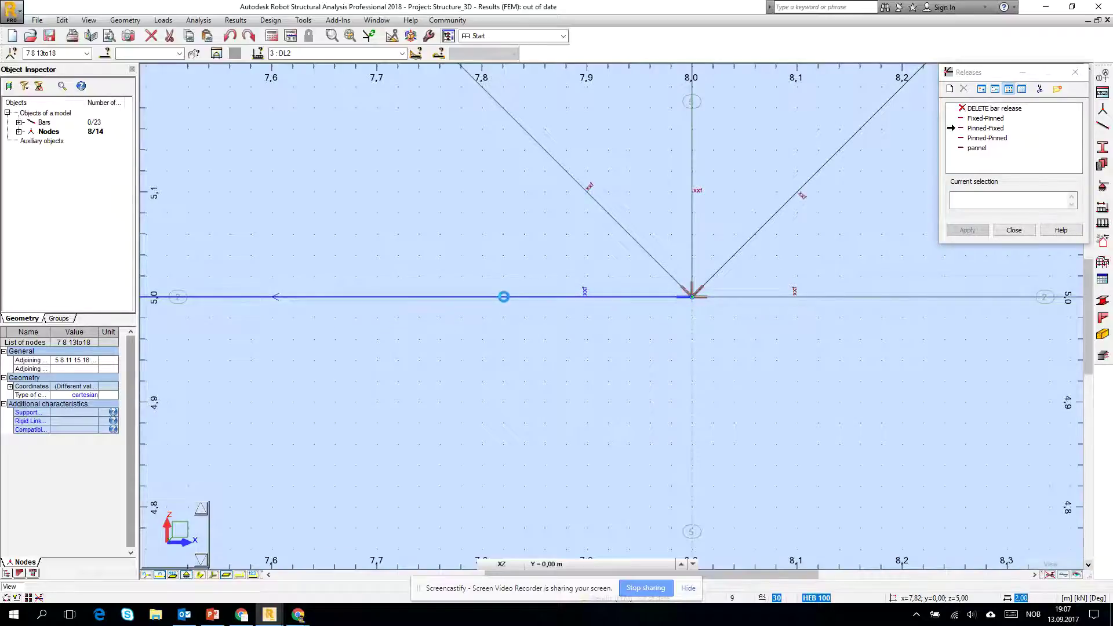
pyautogui.scroll(-2, 741, 302)
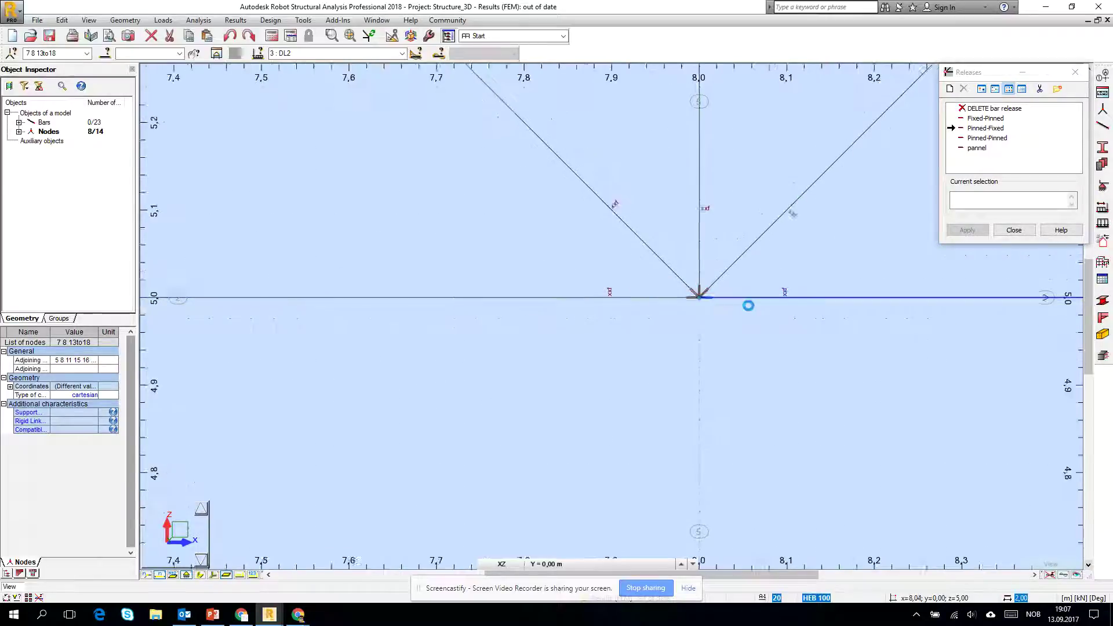
pyautogui.scroll(-3, 580, 316)
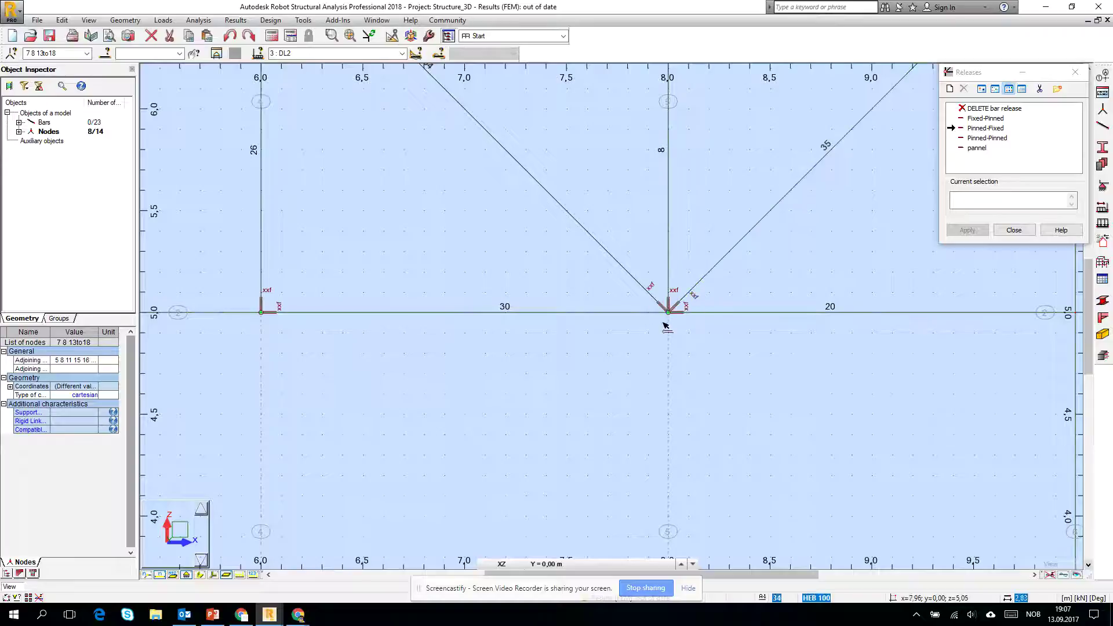
pyautogui.scroll(-3, 562, 281)
pyautogui.scroll(3, 732, 284)
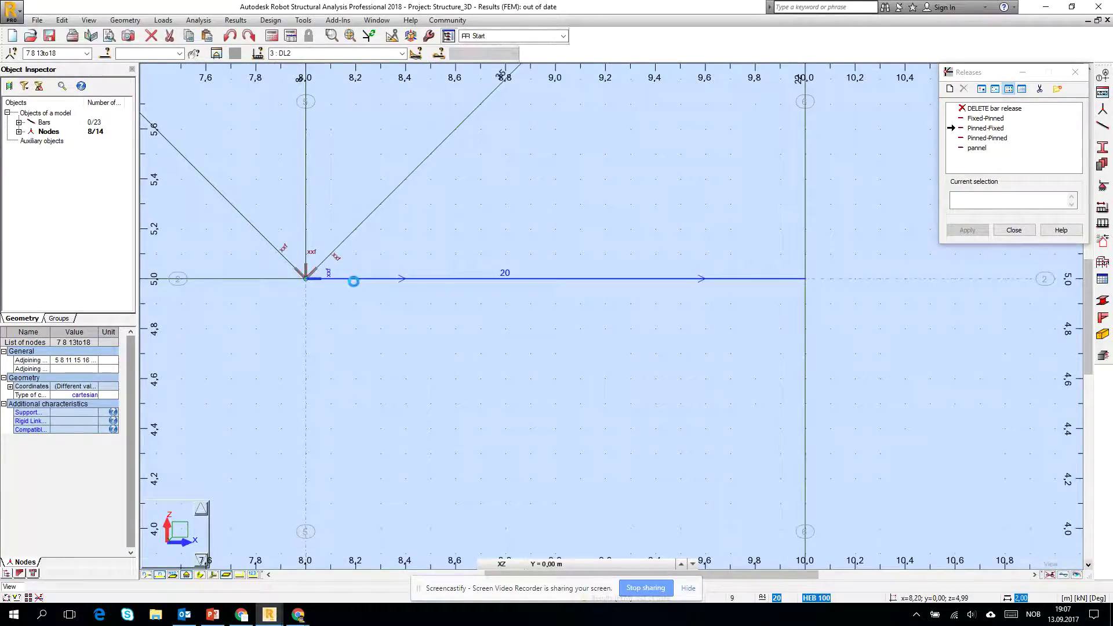
pyautogui.click(772, 278)
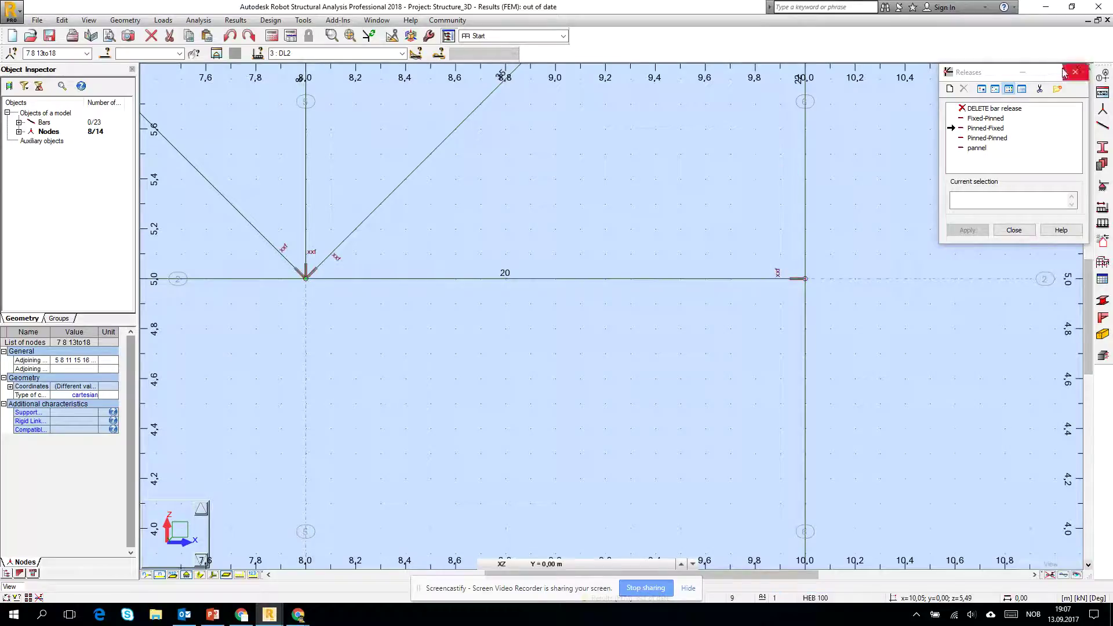
pyautogui.click(986, 142)
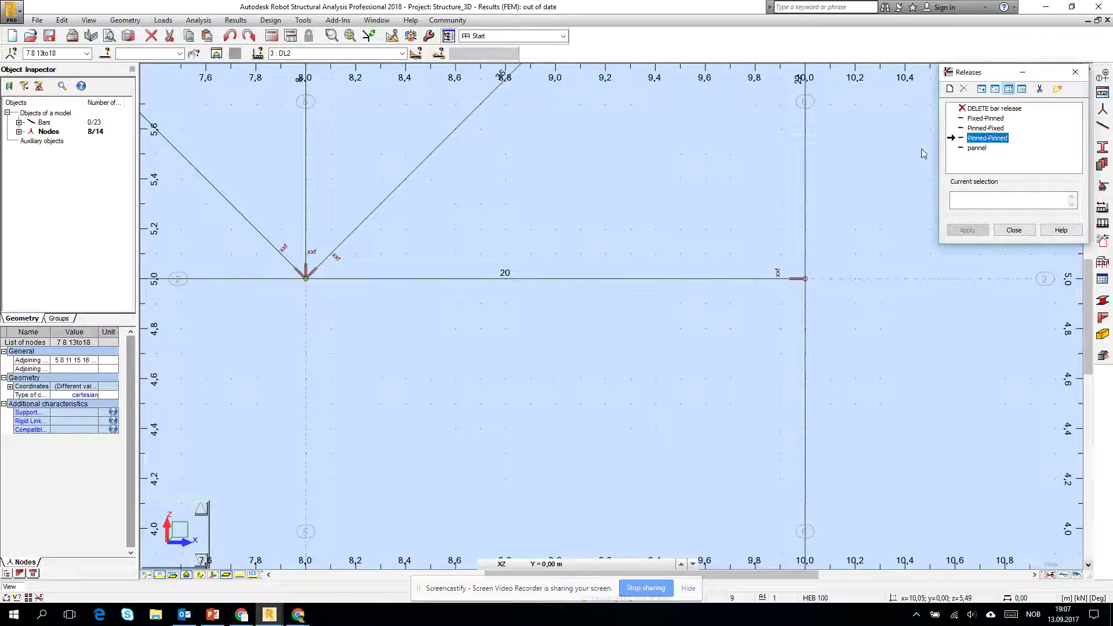
# Reapply Pinned-Fixed to bar 20 with the release at its right end.
pyautogui.click(625, 278)
pyautogui.click(984, 129)
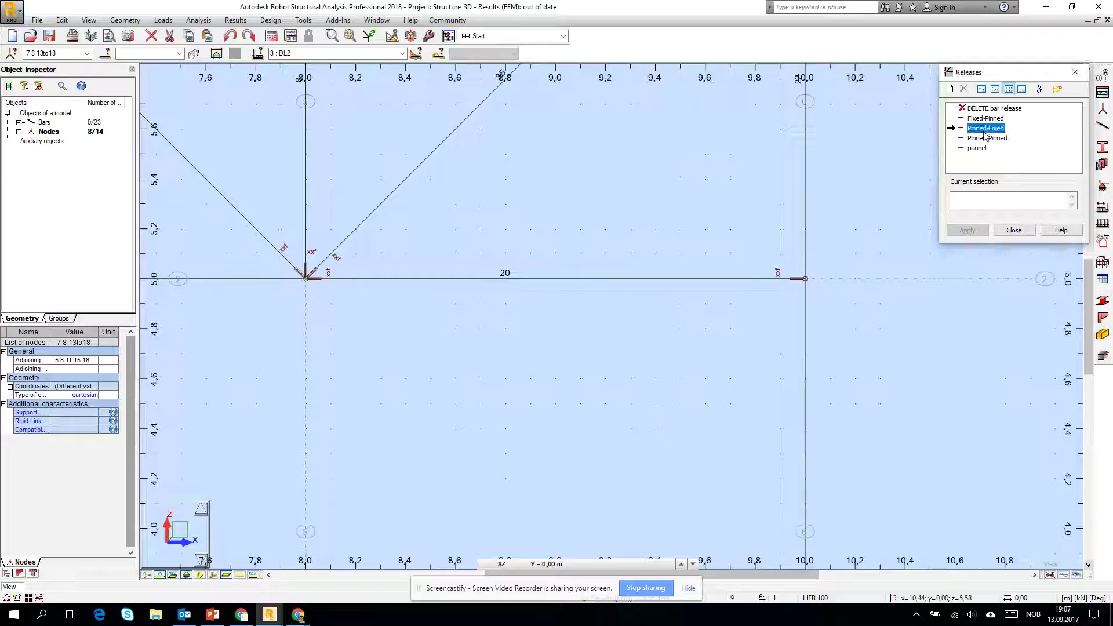
pyautogui.click(373, 280)
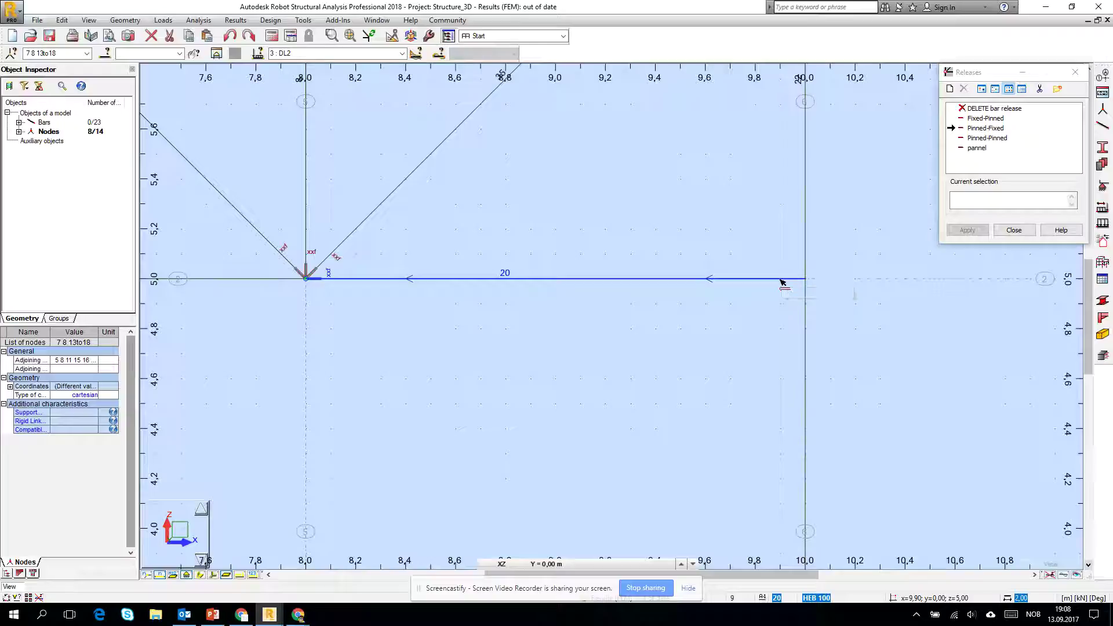
pyautogui.click(783, 282)
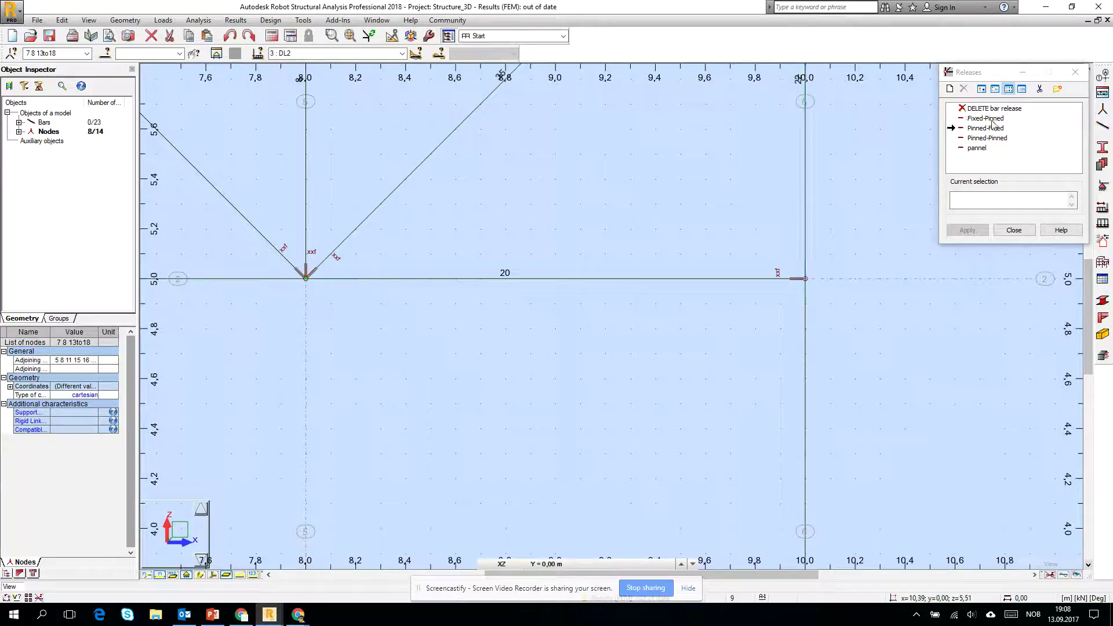
# Give bar 20 a Pinned-Pinned release and check the release markers across the truss.
pyautogui.click(992, 139)
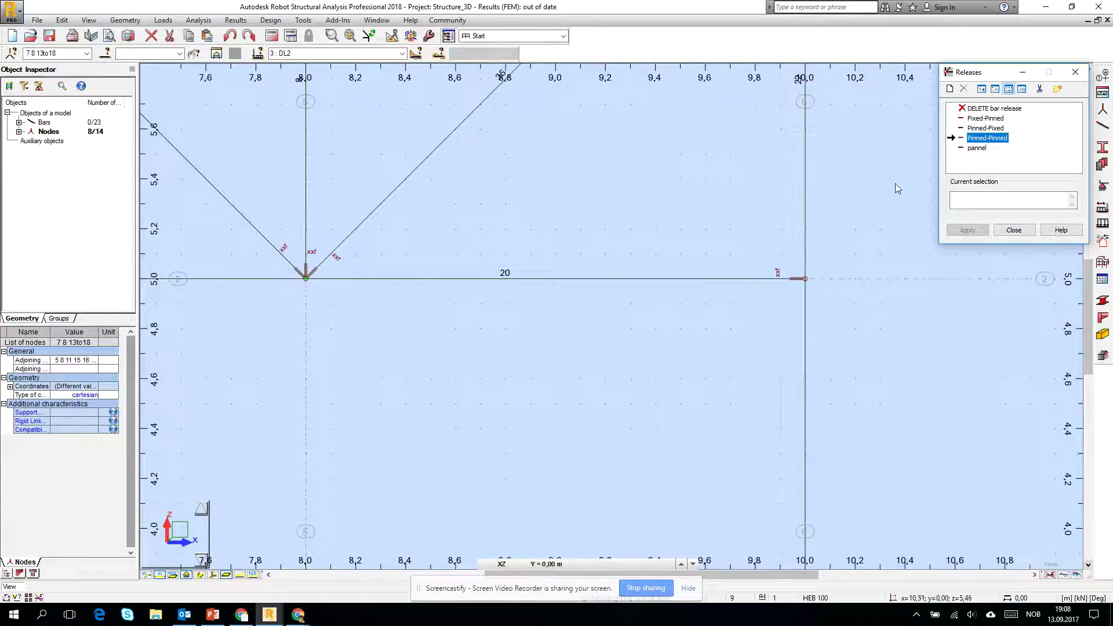
pyautogui.click(708, 279)
pyautogui.scroll(-1, 675, 292)
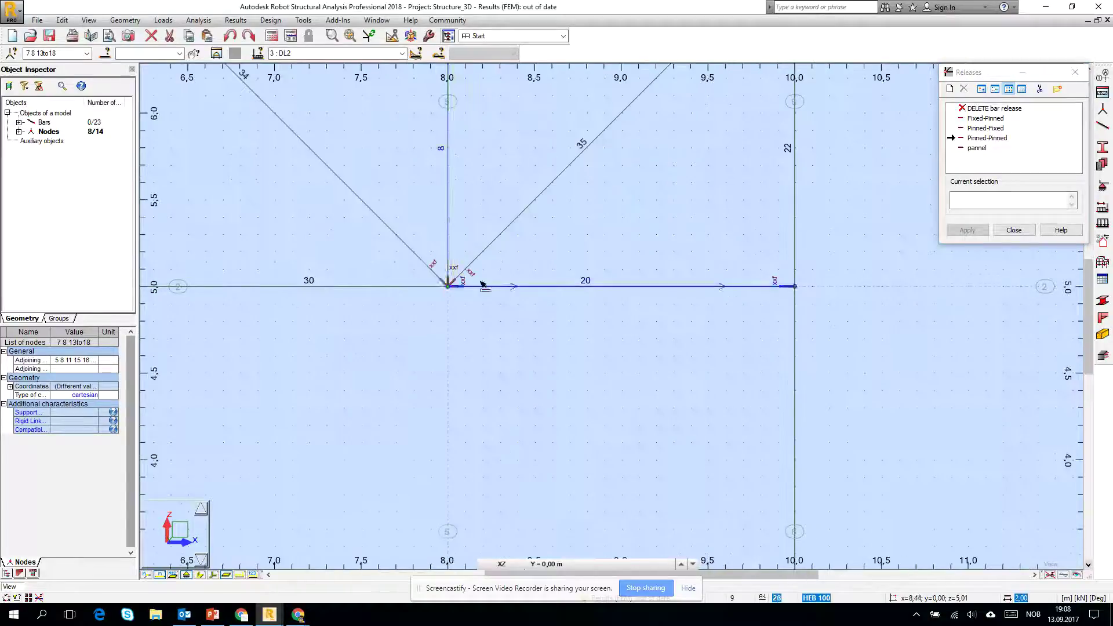
pyautogui.scroll(2, 795, 297)
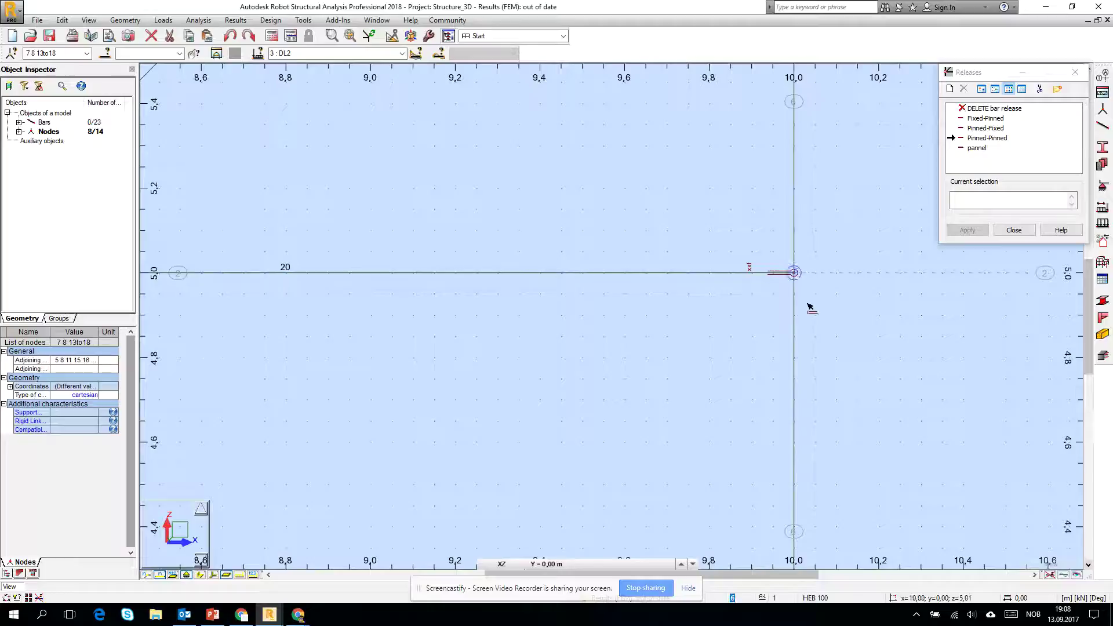
pyautogui.scroll(-2, 805, 305)
pyautogui.scroll(2, 573, 305)
pyautogui.scroll(1, 337, 304)
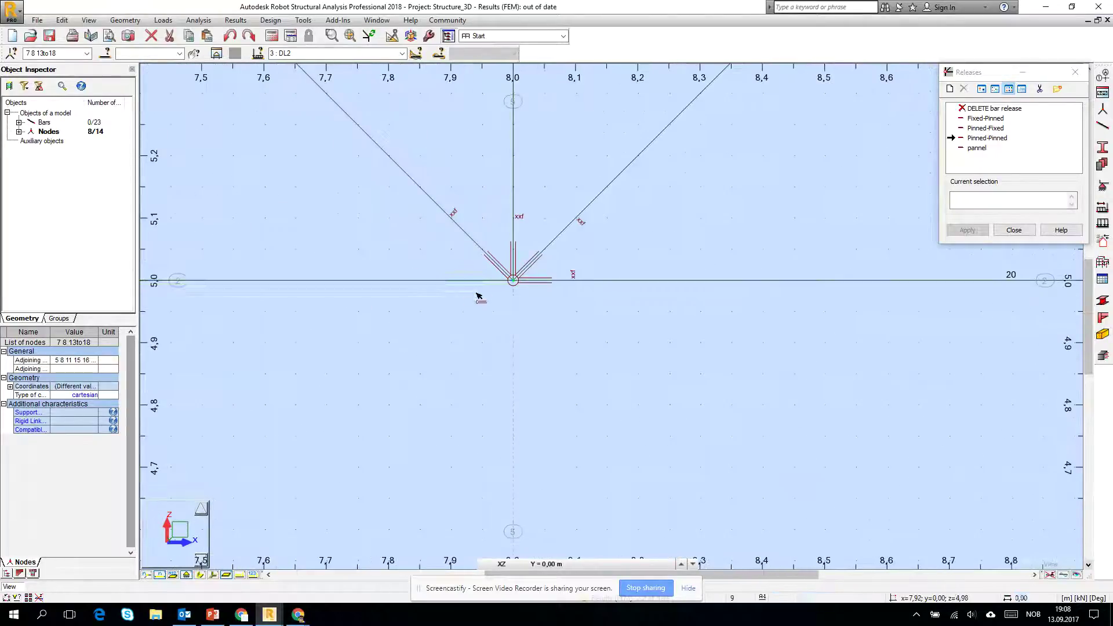
pyautogui.scroll(-2, 479, 308)
pyautogui.scroll(-2, 496, 319)
pyautogui.scroll(-2, 752, 323)
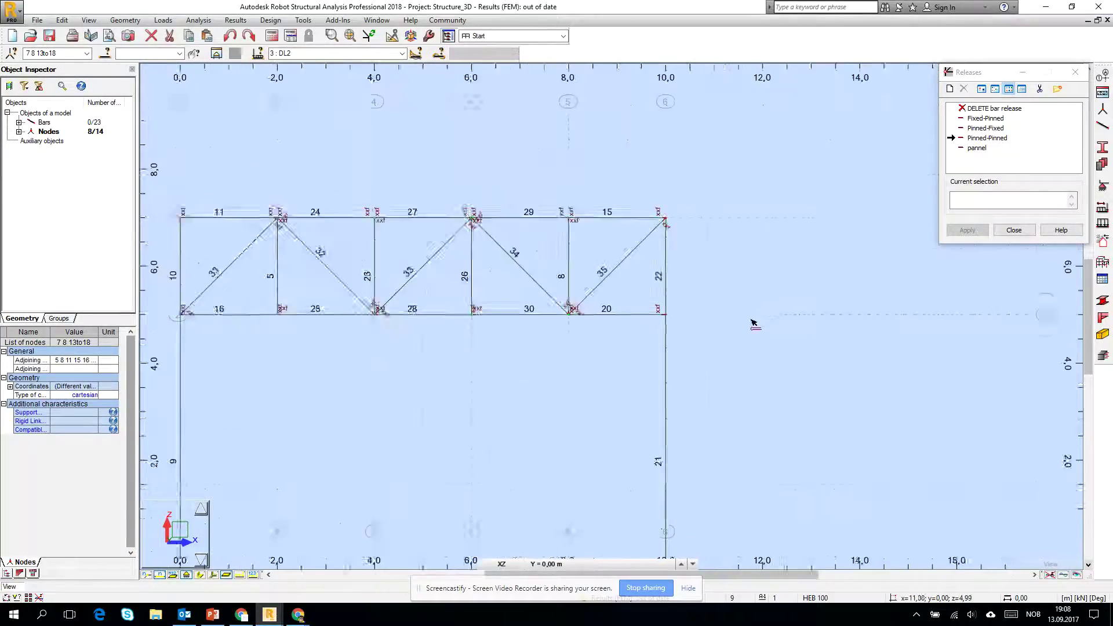
pyautogui.scroll(-2, 494, 323)
pyautogui.scroll(3, 486, 323)
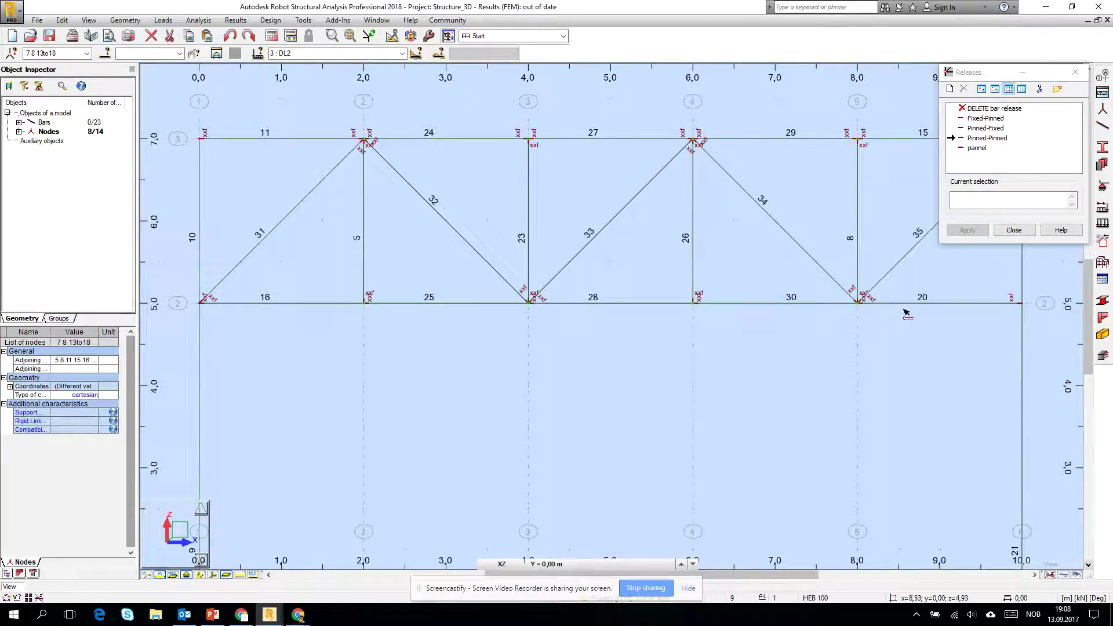
# Recalculate, accepting the instability warnings and locating RY-unstable nodes 8, 14, 16 and 18.
pyautogui.click(1008, 231)
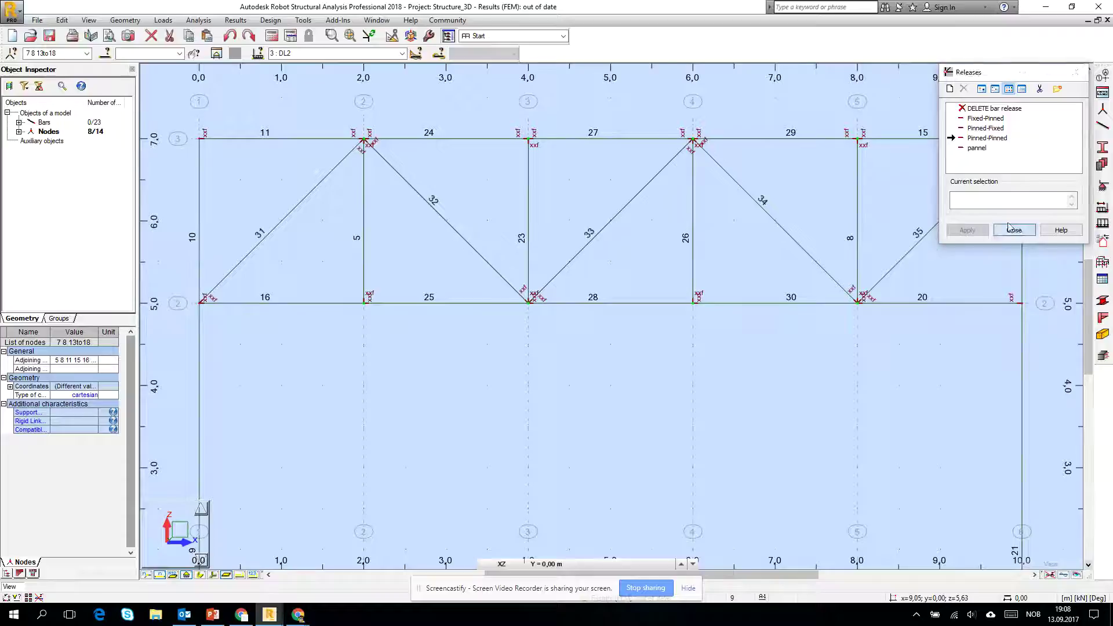
pyautogui.click(270, 36)
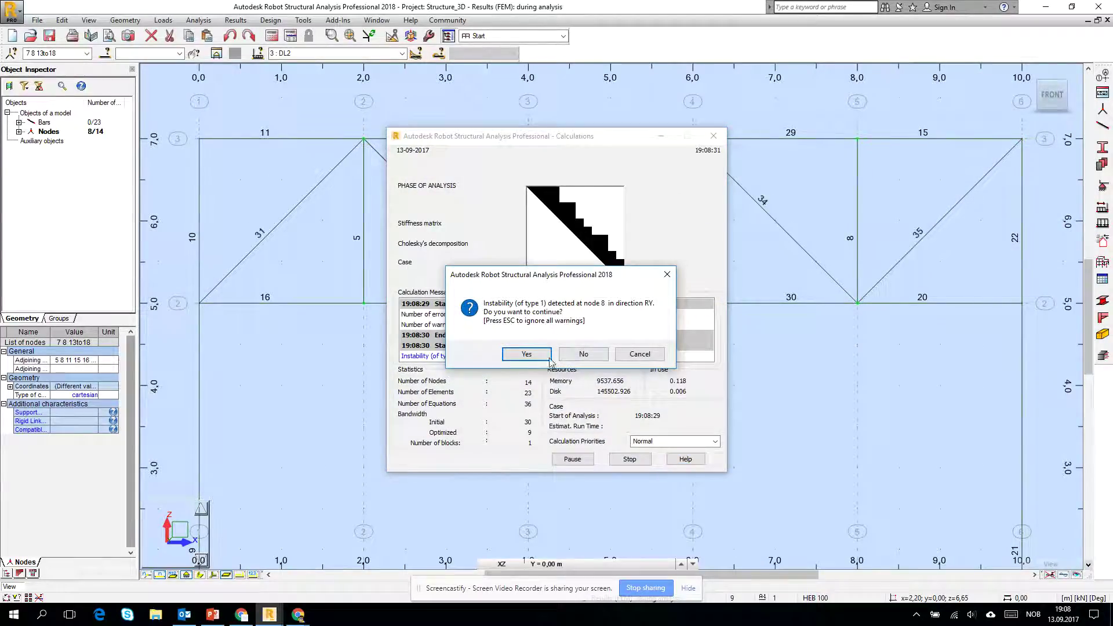
pyautogui.click(526, 354)
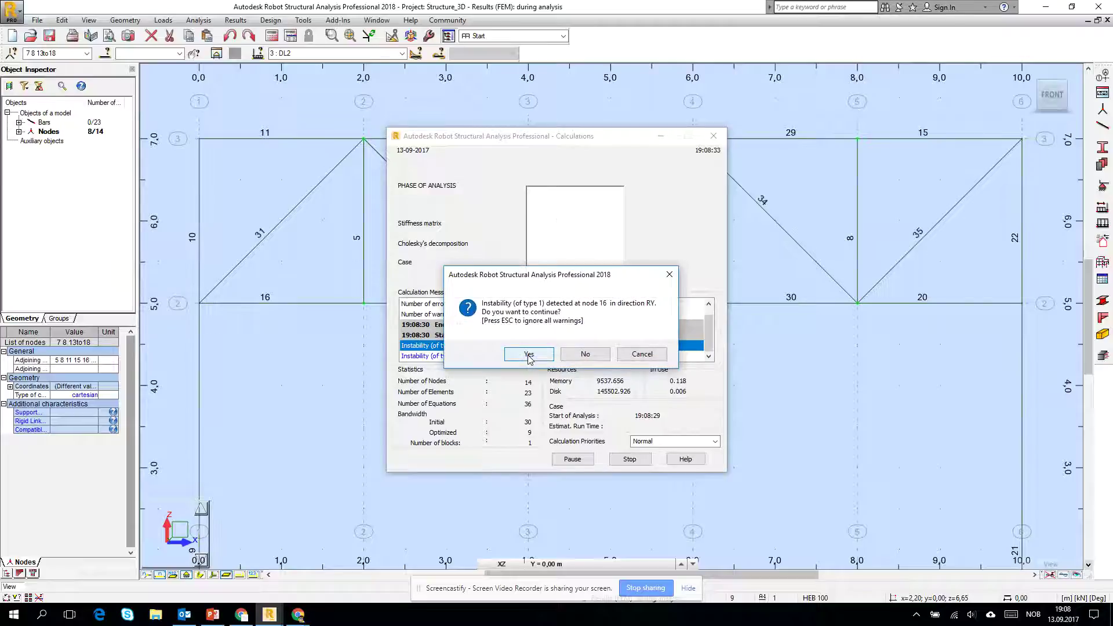
pyautogui.click(526, 354)
pyautogui.click(526, 354)
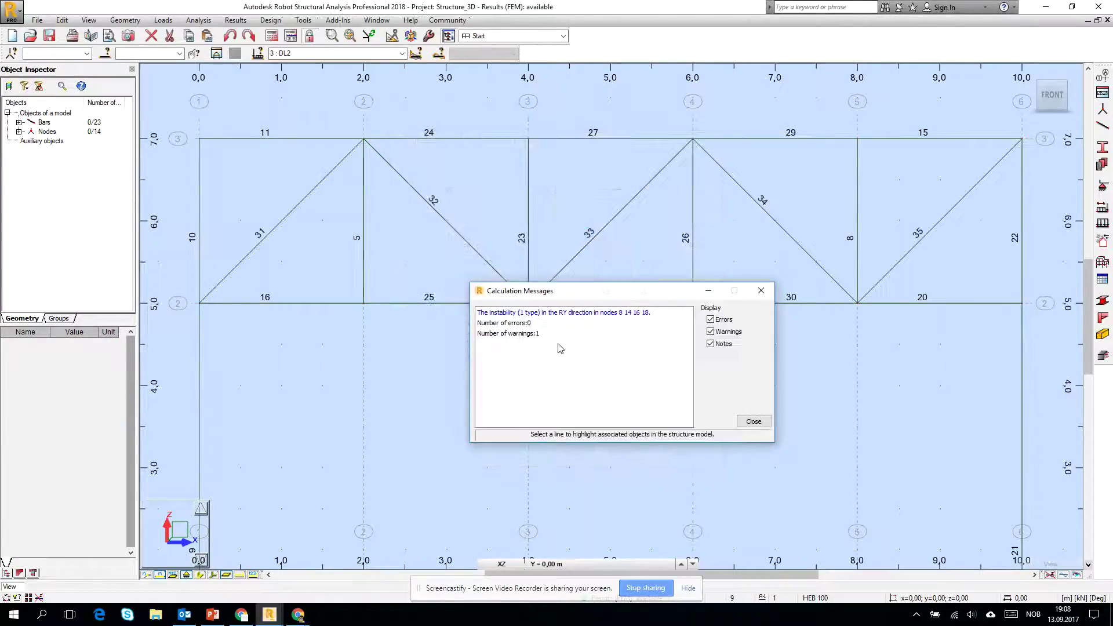
pyautogui.click(637, 312)
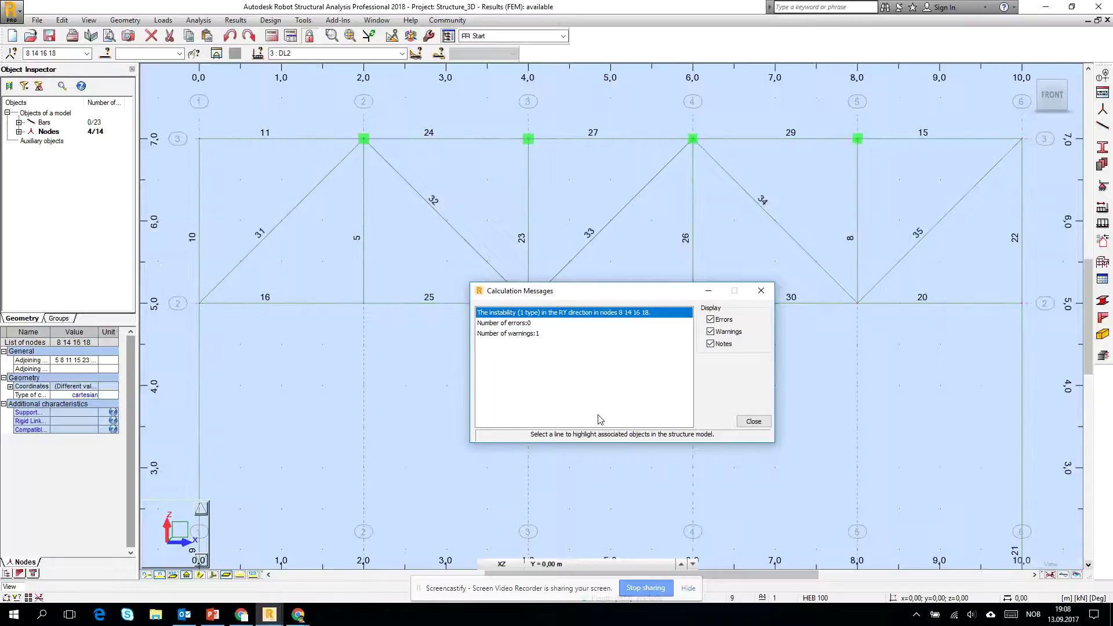
pyautogui.moveTo(594, 295); pyautogui.dragTo(582, 411)
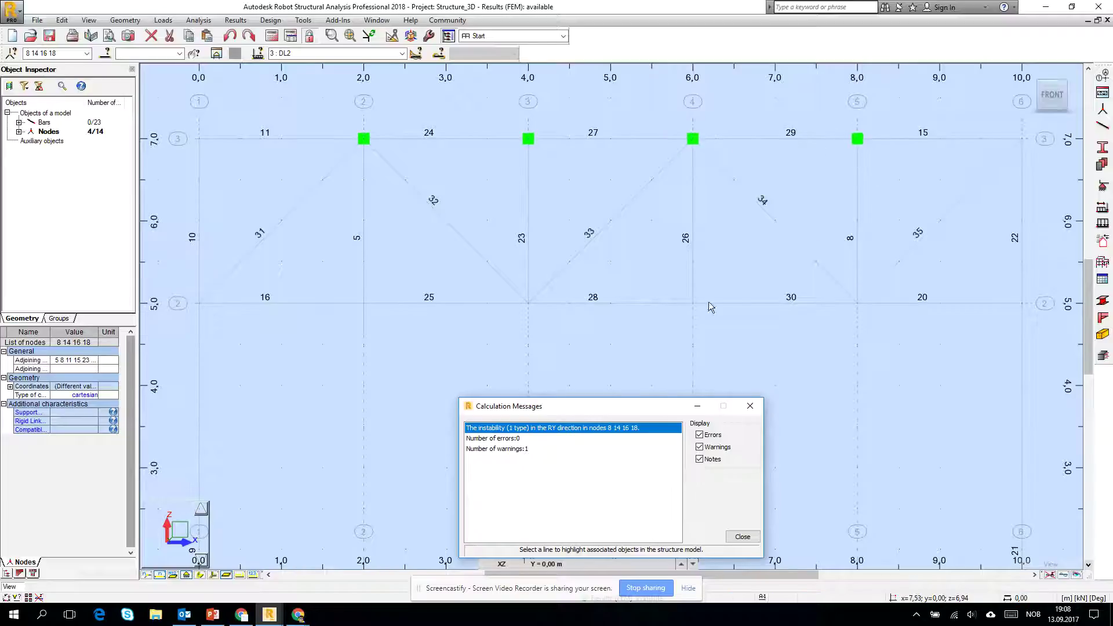
pyautogui.click(746, 536)
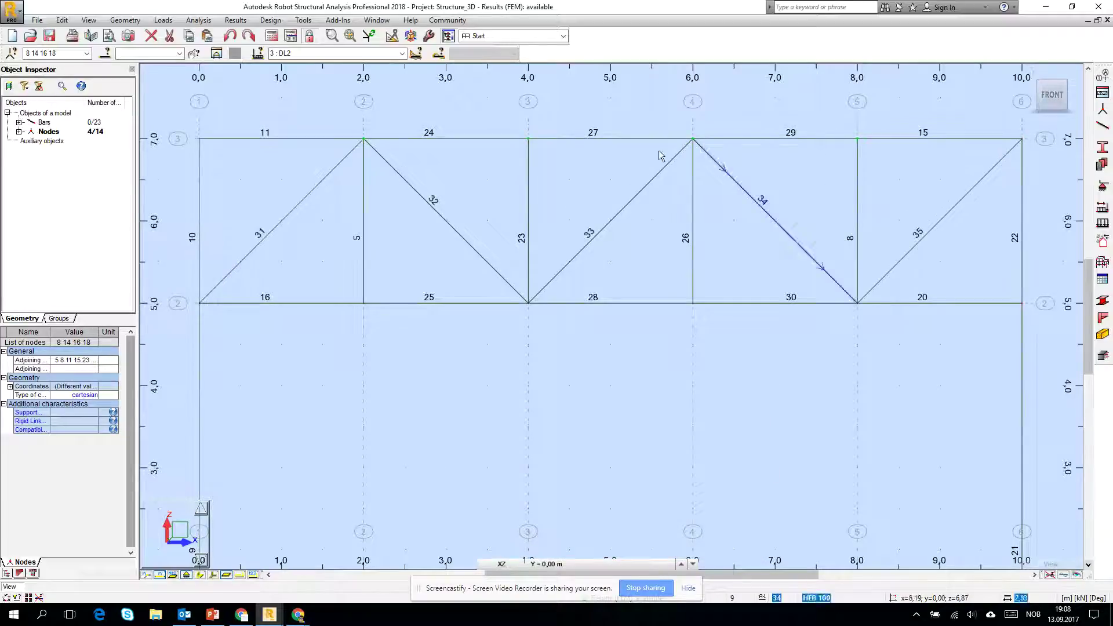
pyautogui.click(125, 19)
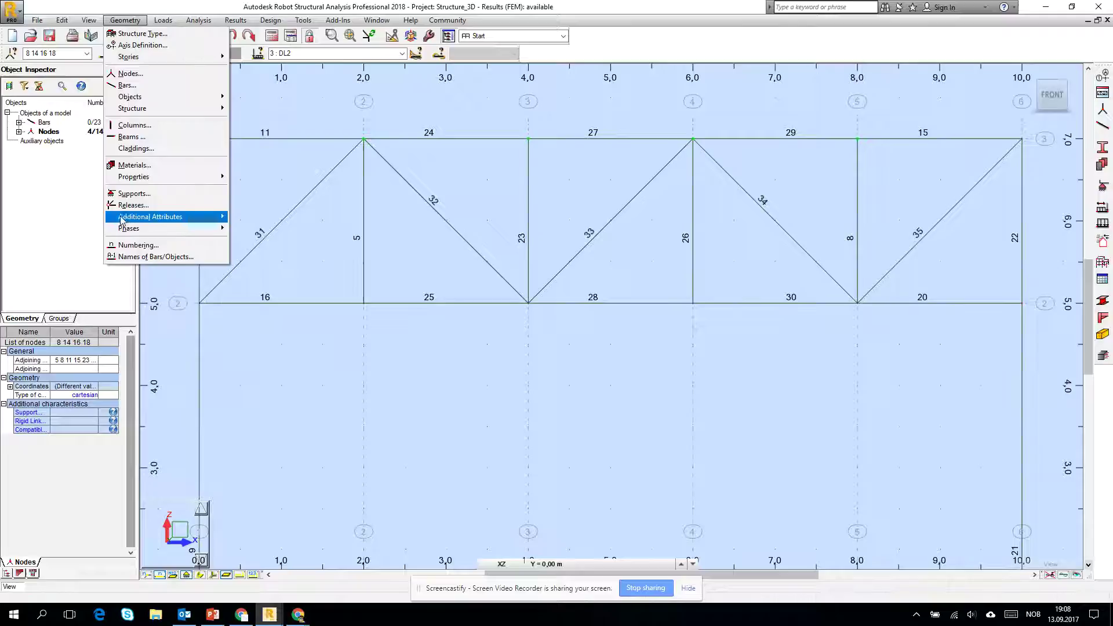
# Assign Pinned-Fixed releases to top-chord bars 11, 24, 27 and 29, accepting outdated results.
pyautogui.click(139, 204)
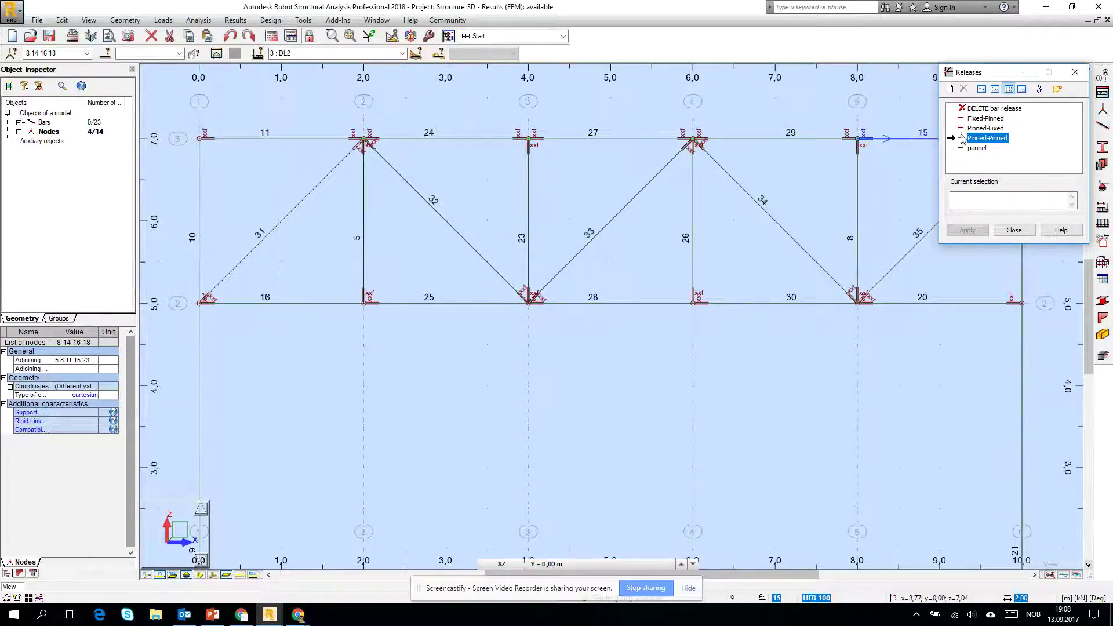
pyautogui.click(980, 128)
pyautogui.click(307, 149)
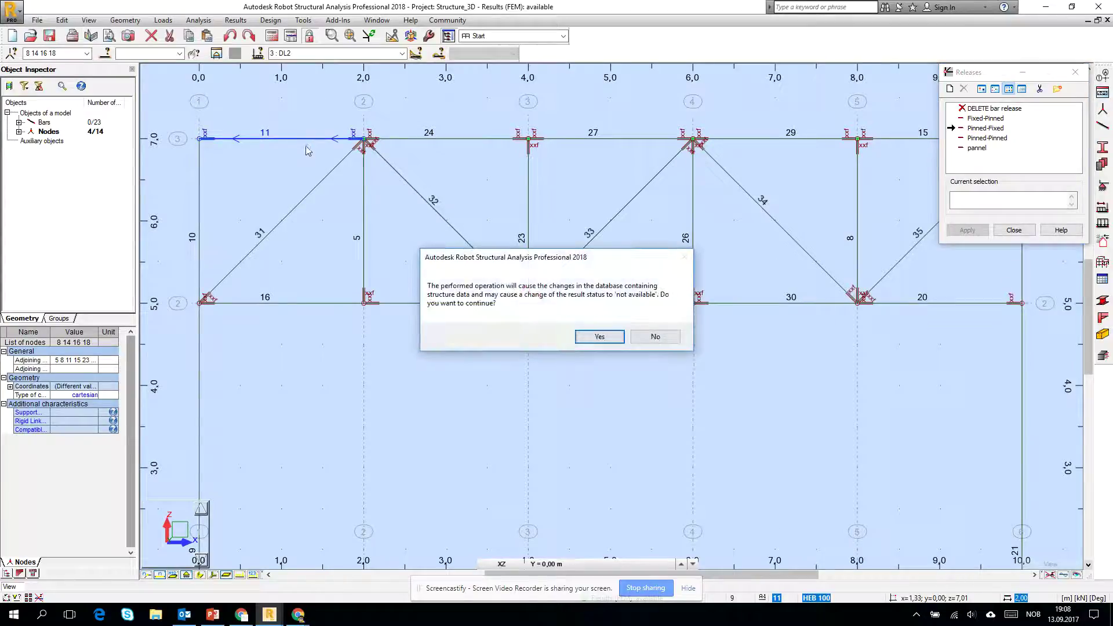
pyautogui.click(591, 338)
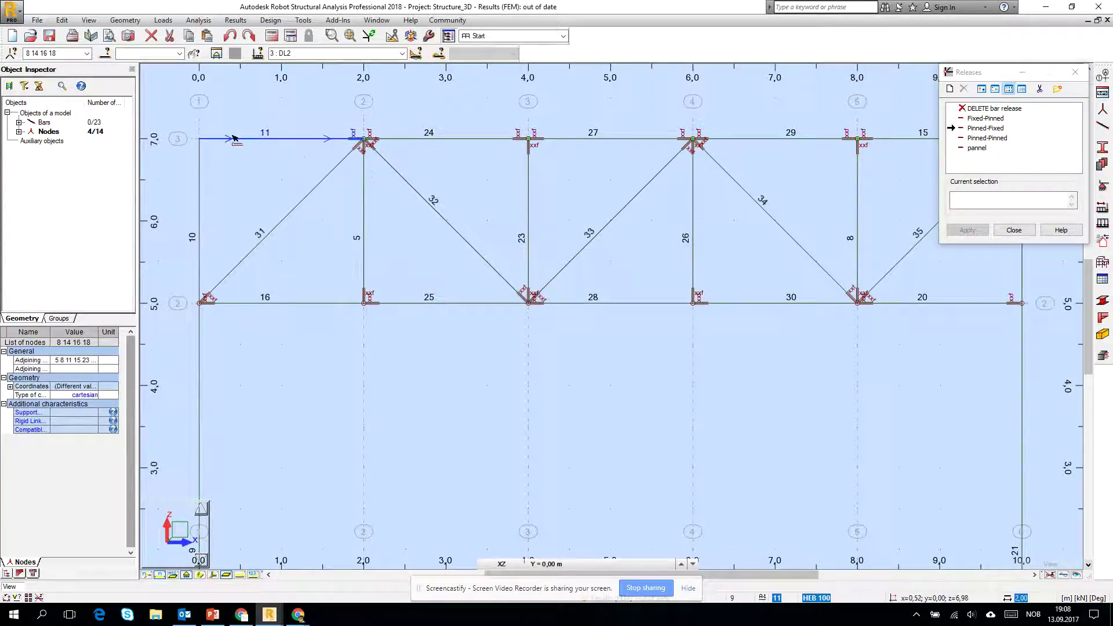
pyautogui.click(398, 139)
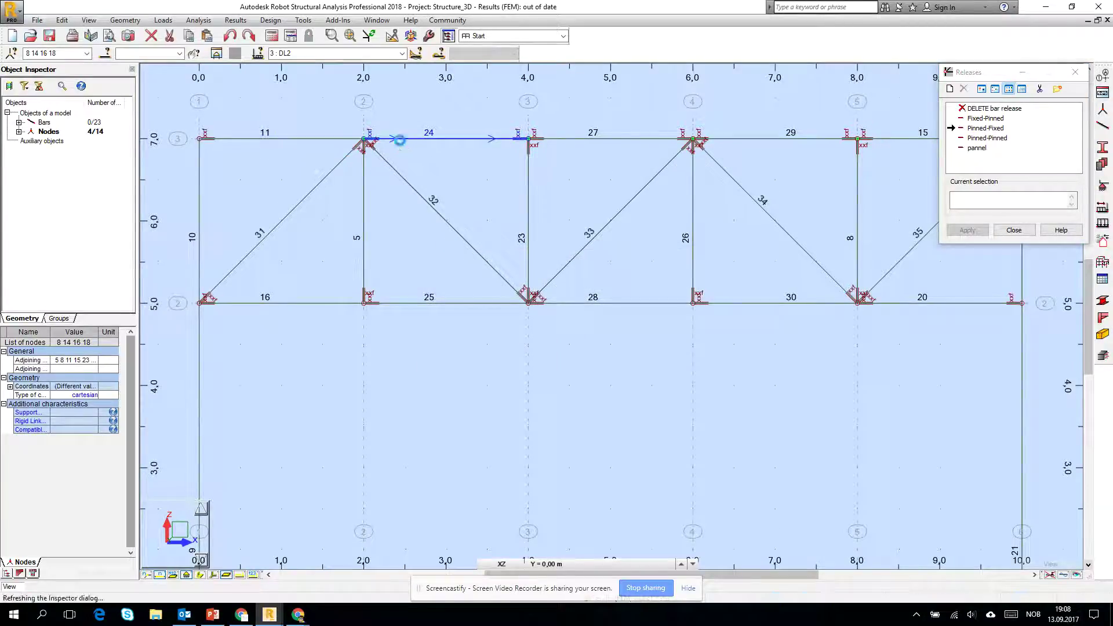
pyautogui.click(568, 139)
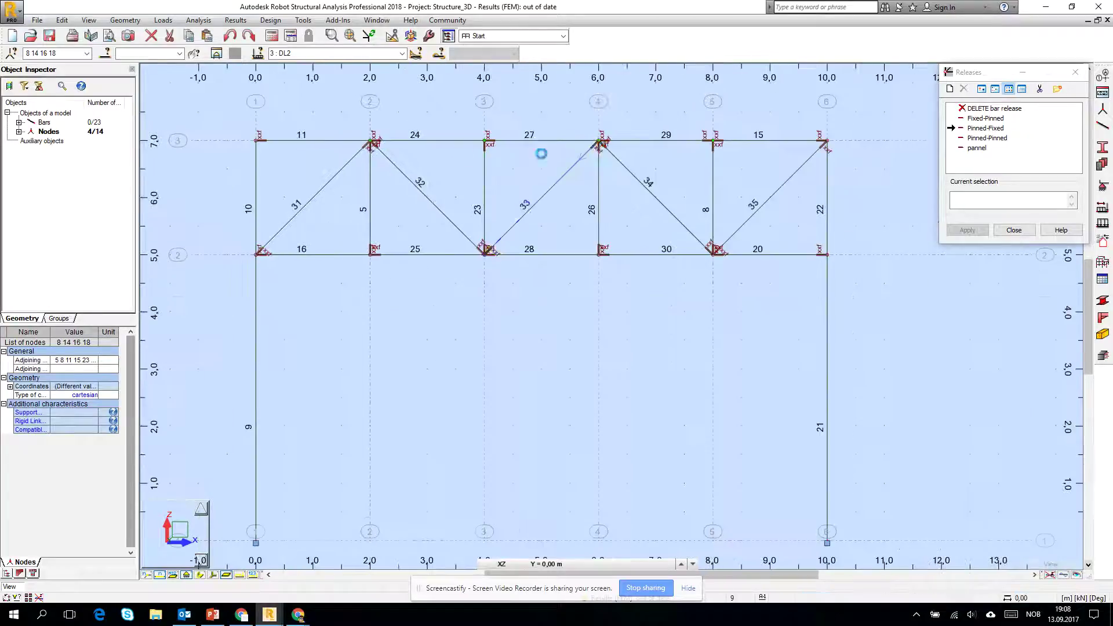
pyautogui.click(618, 145)
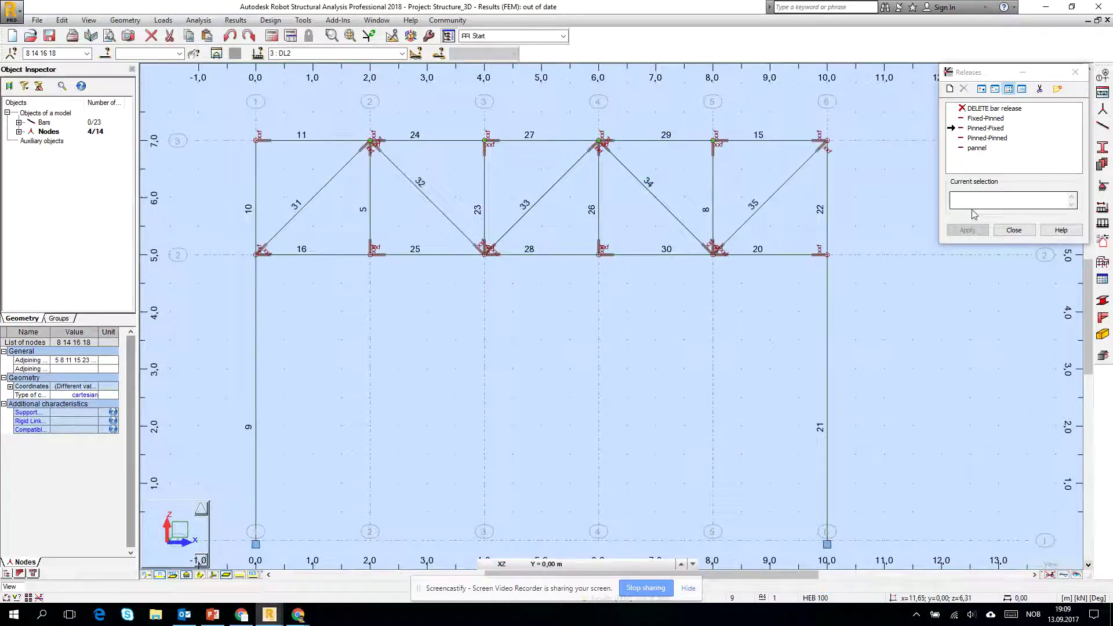
pyautogui.click(1022, 234)
# Close the Releases dialog and start the structural calculation again.
pyautogui.click(1021, 235)
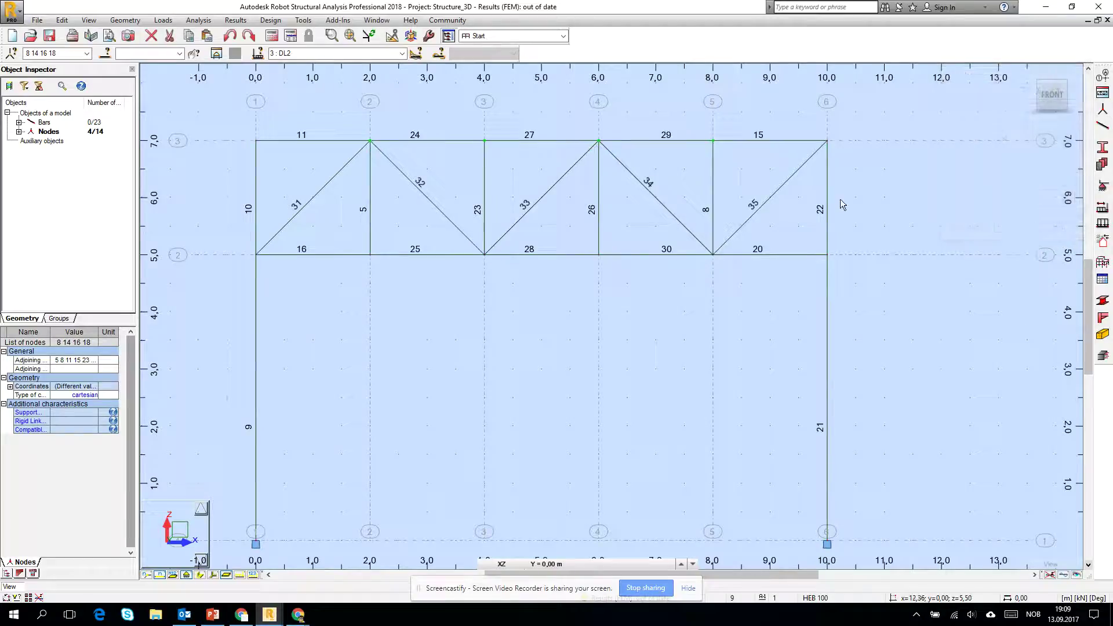
pyautogui.click(271, 35)
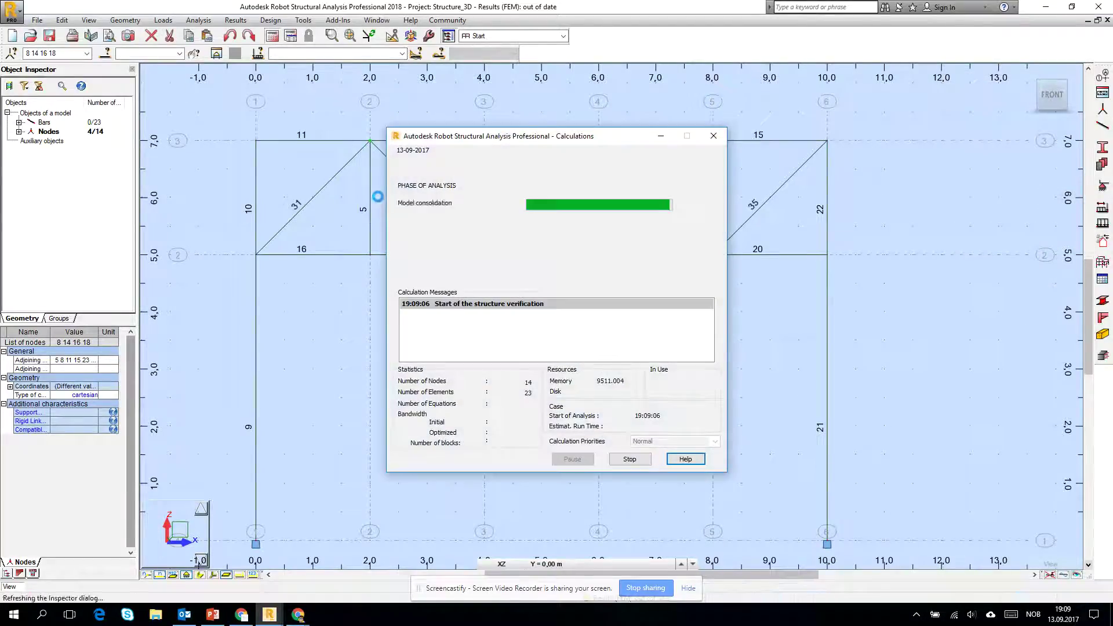